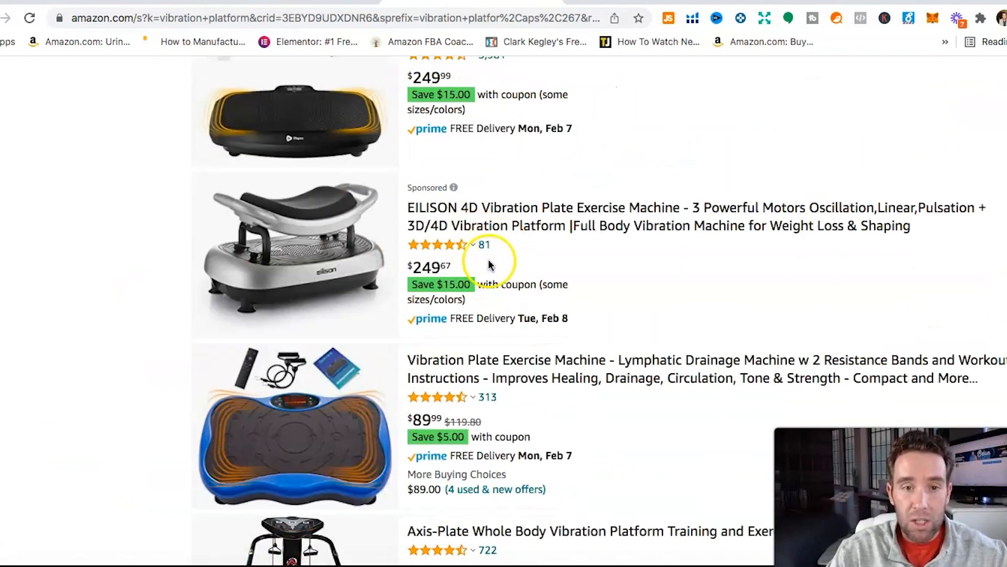
# Step: Examine the prices, ratings and review counts of the listings in the vibration platform search results
pyautogui.scroll(-5, 488, 262)
pyautogui.scroll(-4, 477, 155)
pyautogui.scroll(-6, 478, 157)
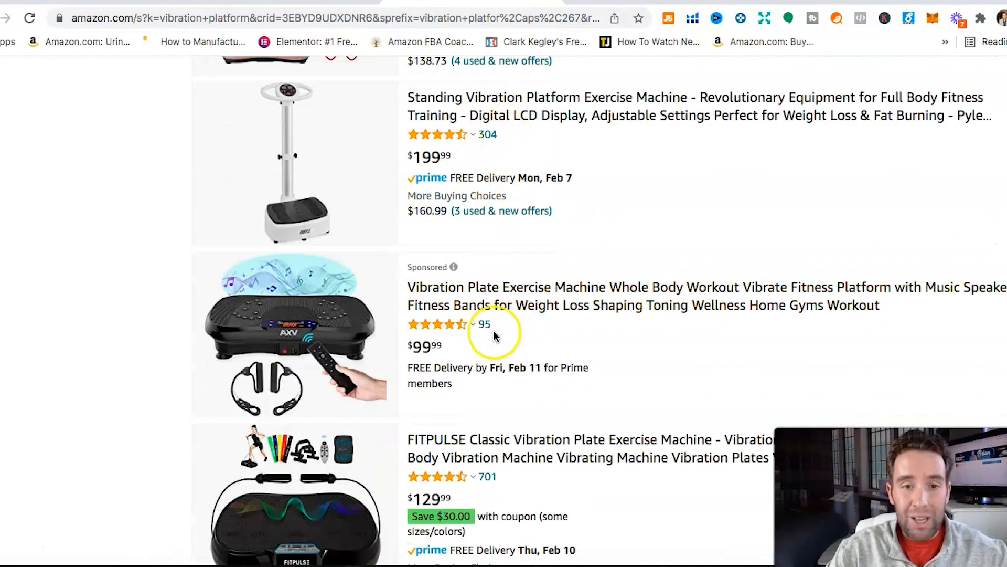
pyautogui.scroll(-2, 485, 326)
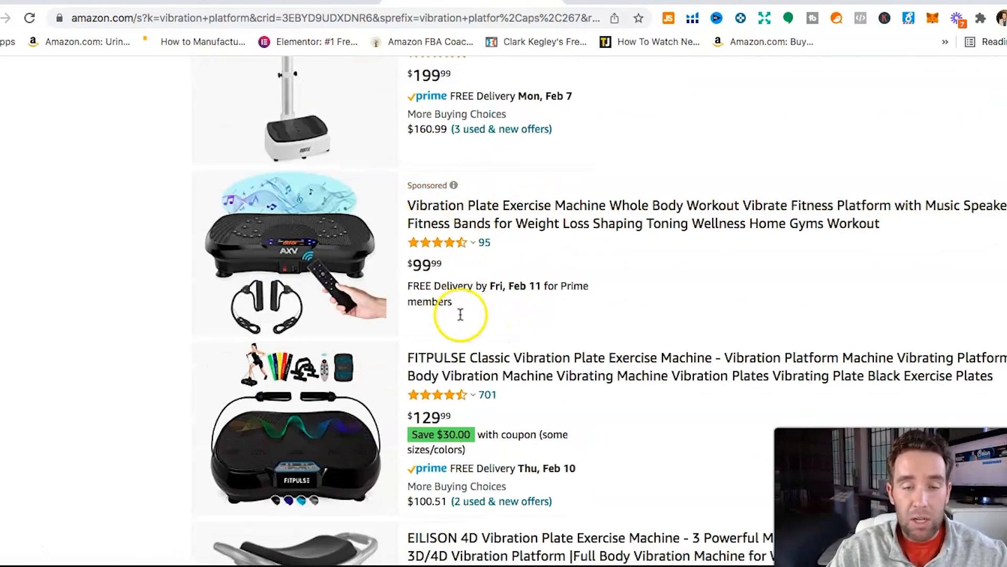
pyautogui.scroll(-3, 460, 313)
pyautogui.scroll(-4, 504, 252)
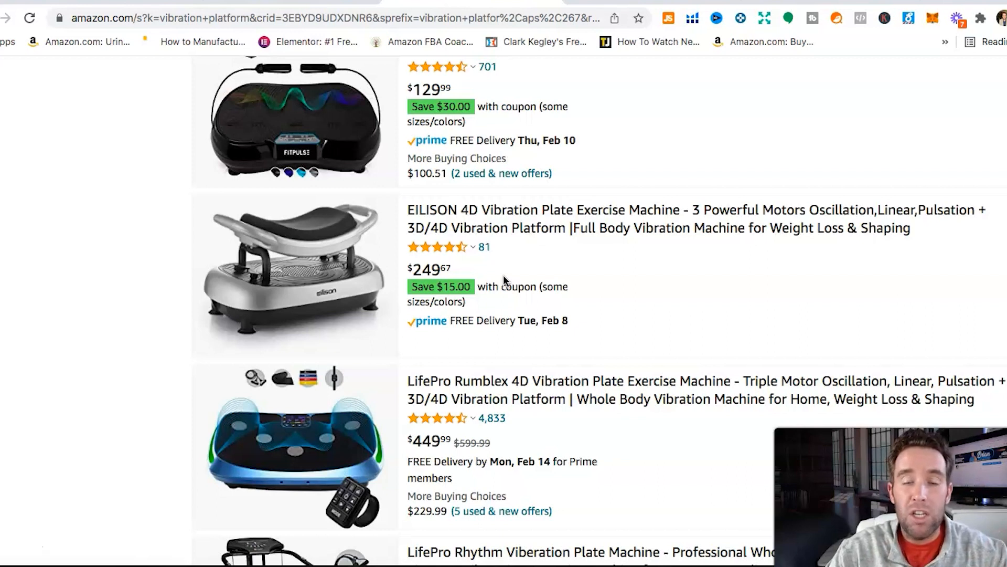
pyautogui.scroll(-4, 503, 275)
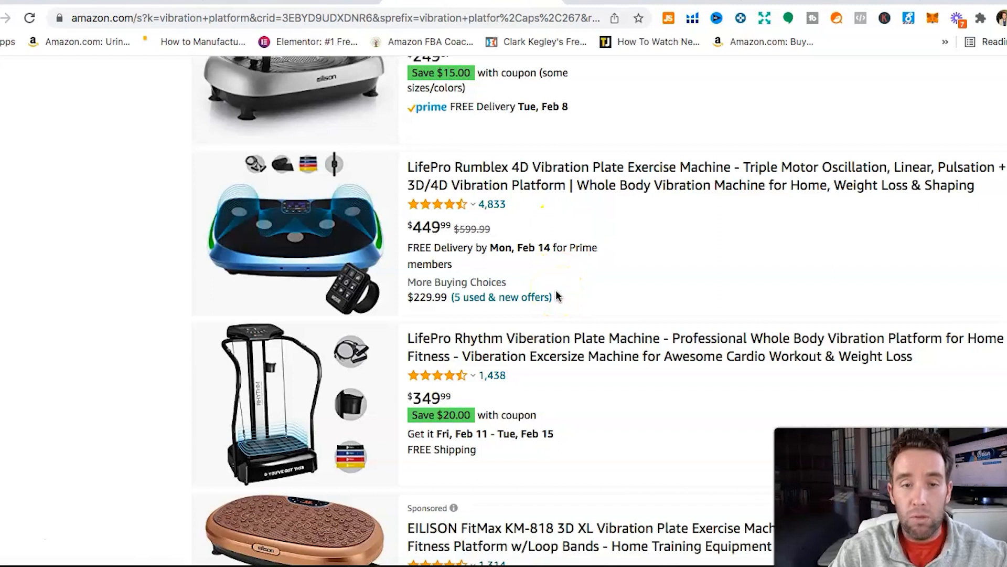
pyautogui.scroll(-3, 557, 296)
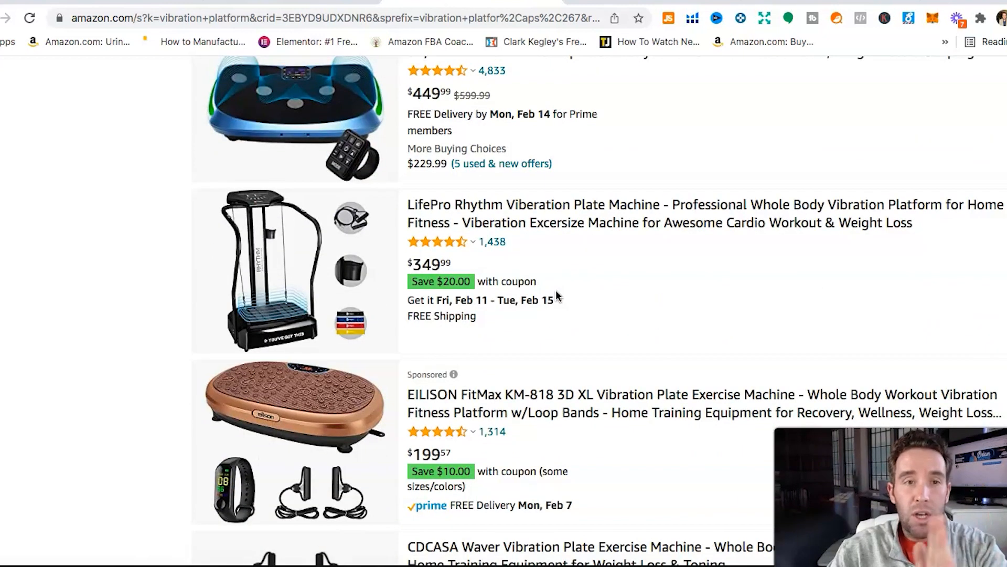
# Step: Switch to the PPC strategy document in Google Docs and review the Competition bullets, focusing on "Keywords you are going after"
pyautogui.click(155, 2)
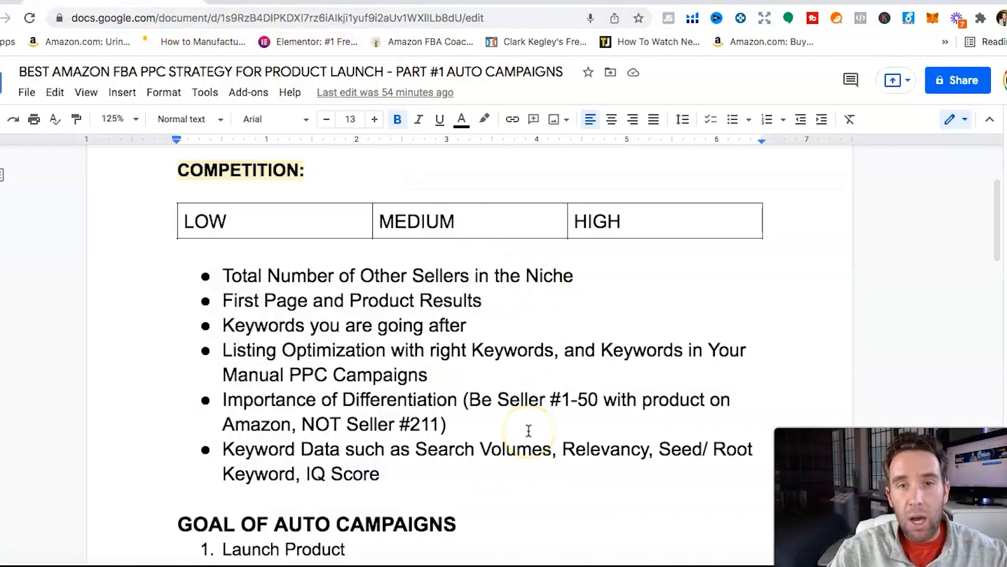
pyautogui.click(513, 466)
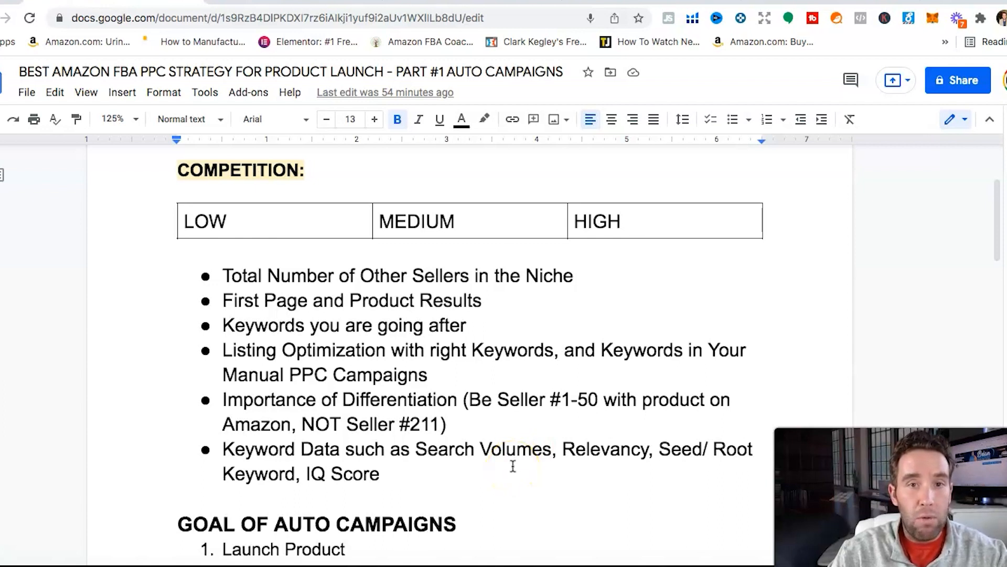
pyautogui.scroll(-1, 513, 466)
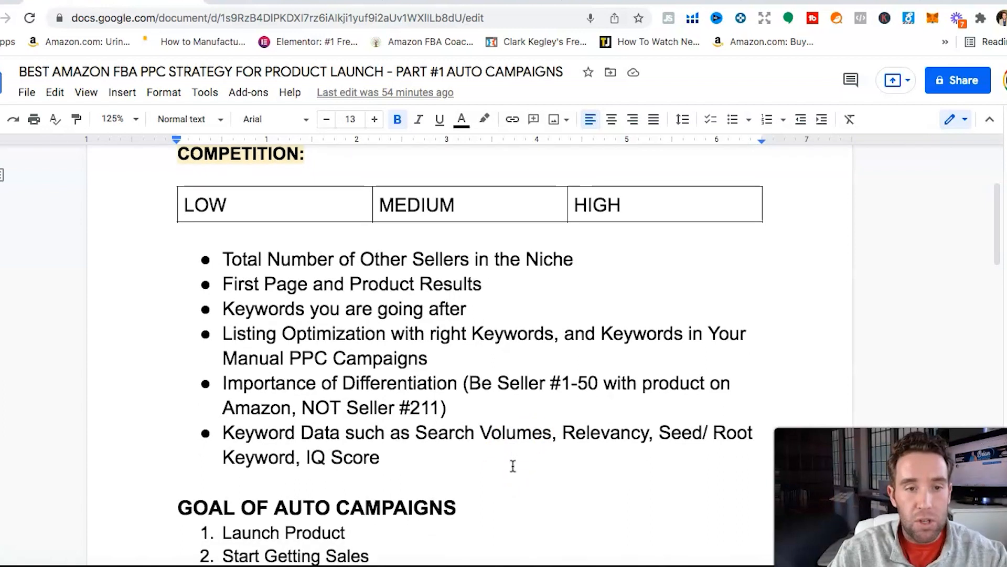
pyautogui.scroll(1, 513, 462)
pyautogui.click(225, 332)
pyautogui.moveTo(225, 332); pyautogui.dragTo(470, 324)
pyautogui.click(479, 327)
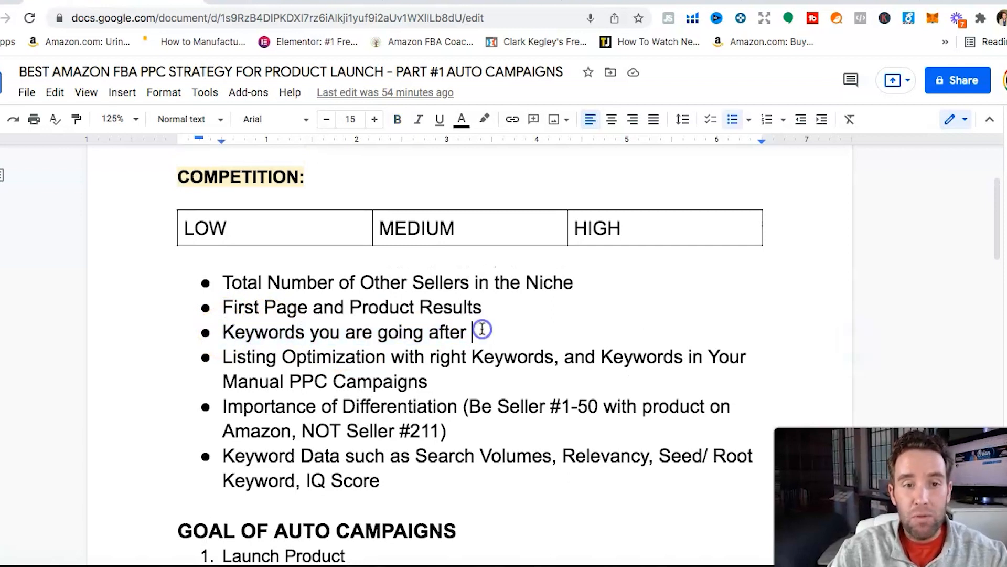
pyautogui.click(469, 329)
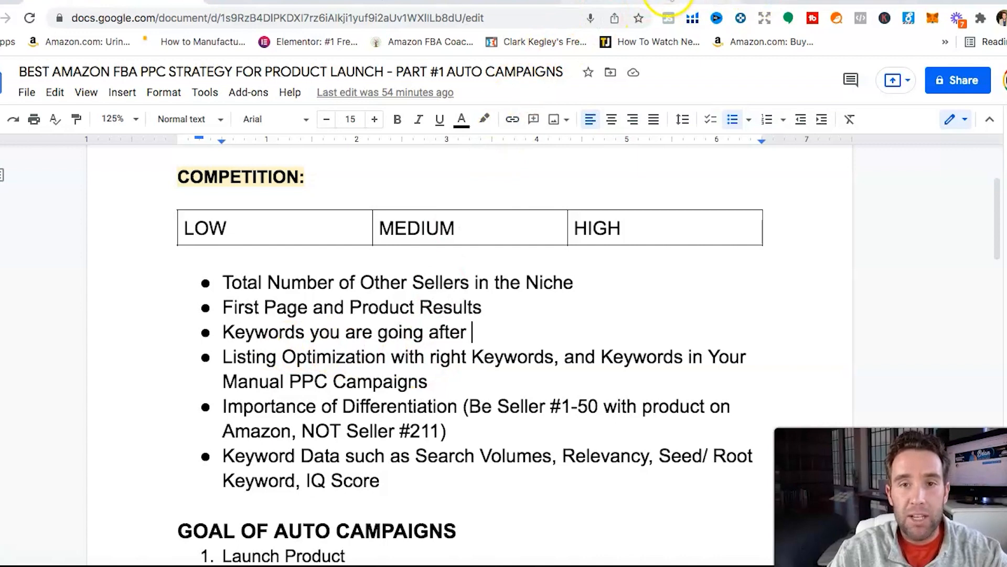
# Step: Switch to the AXV vibration plate listing on Amazon, look through it and copy its ASIN, B098FFTRMK, from the page address
pyautogui.click(666, 3)
pyautogui.scroll(-8, 512, 377)
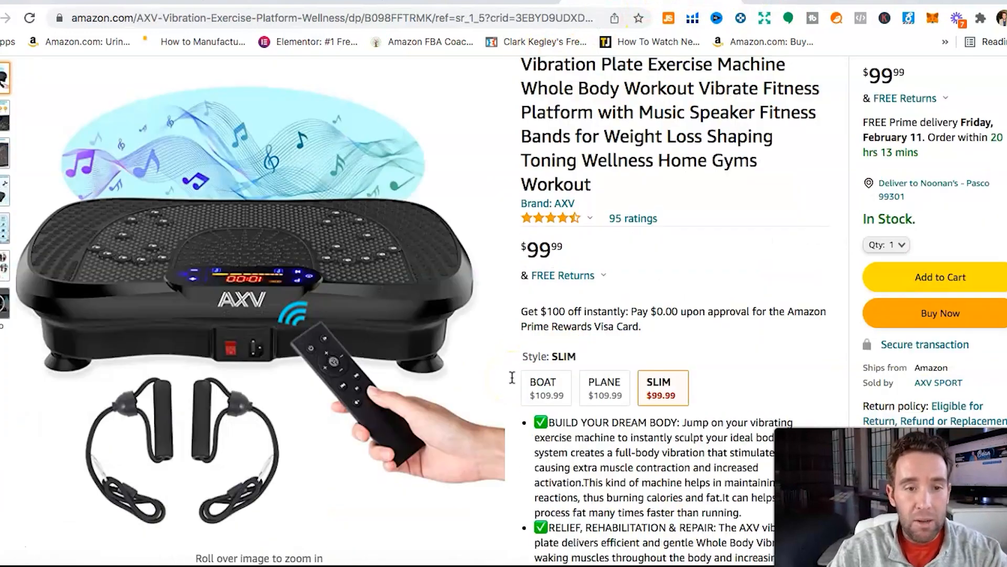
pyautogui.scroll(-15, 512, 377)
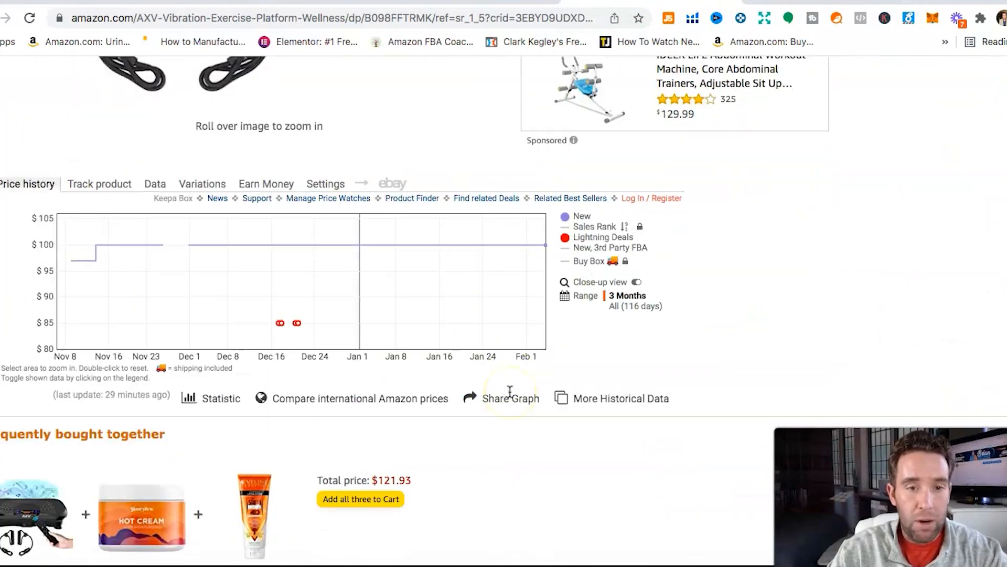
pyautogui.scroll(-4, 509, 391)
pyautogui.scroll(11, 509, 391)
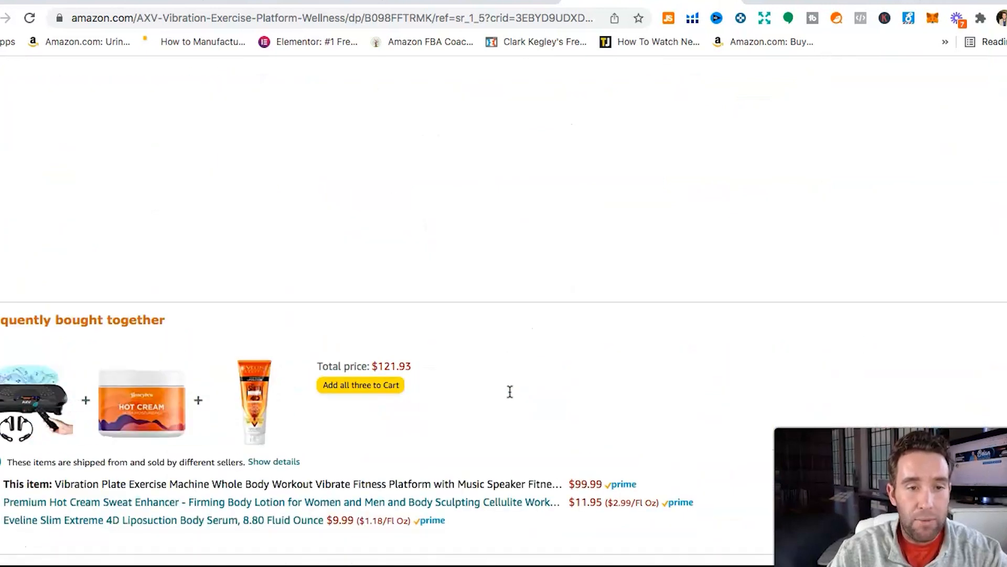
pyautogui.scroll(-3, 509, 390)
pyautogui.scroll(-2, 509, 391)
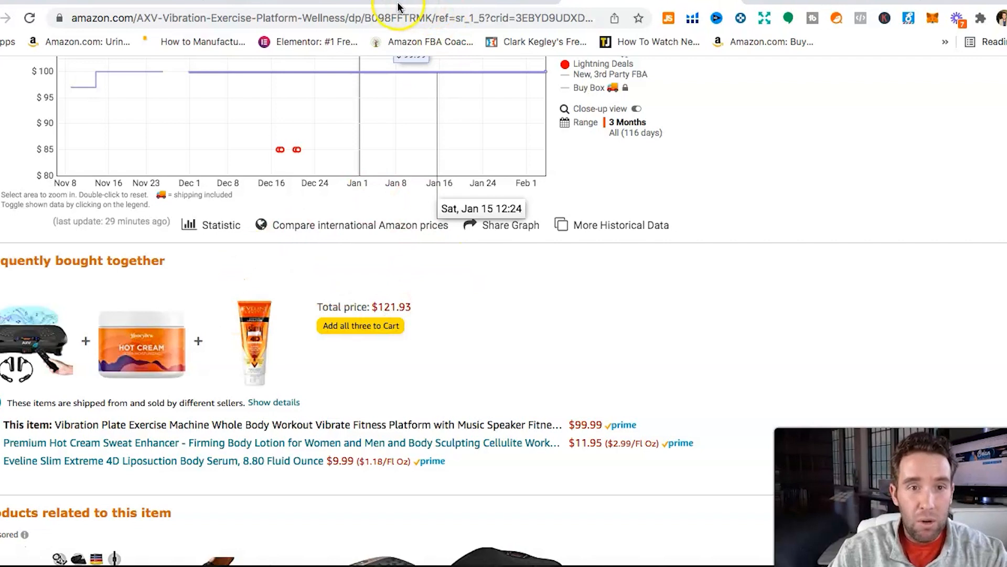
pyautogui.doubleClick(414, 18)
pyautogui.rightClick(435, 18)
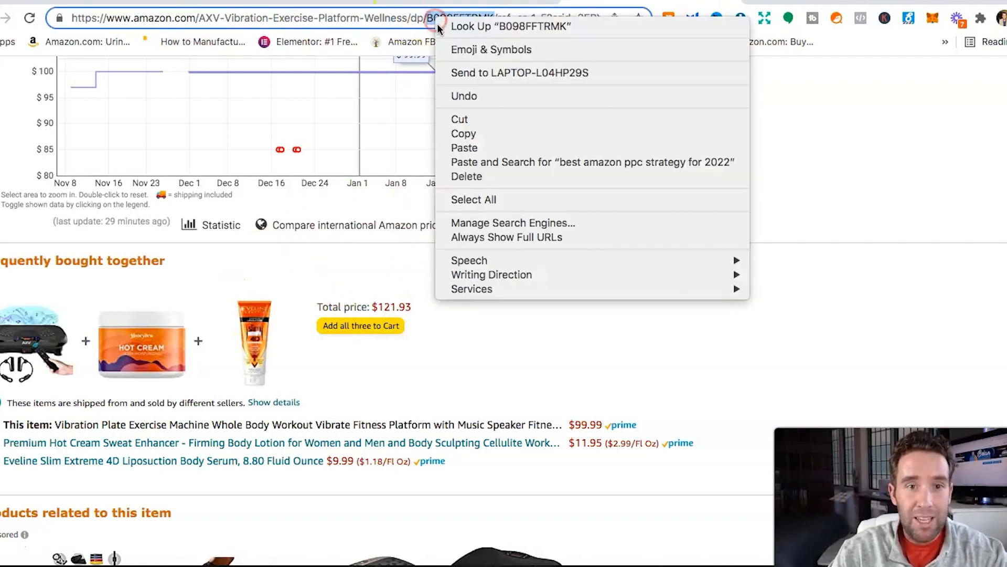
pyautogui.click(463, 134)
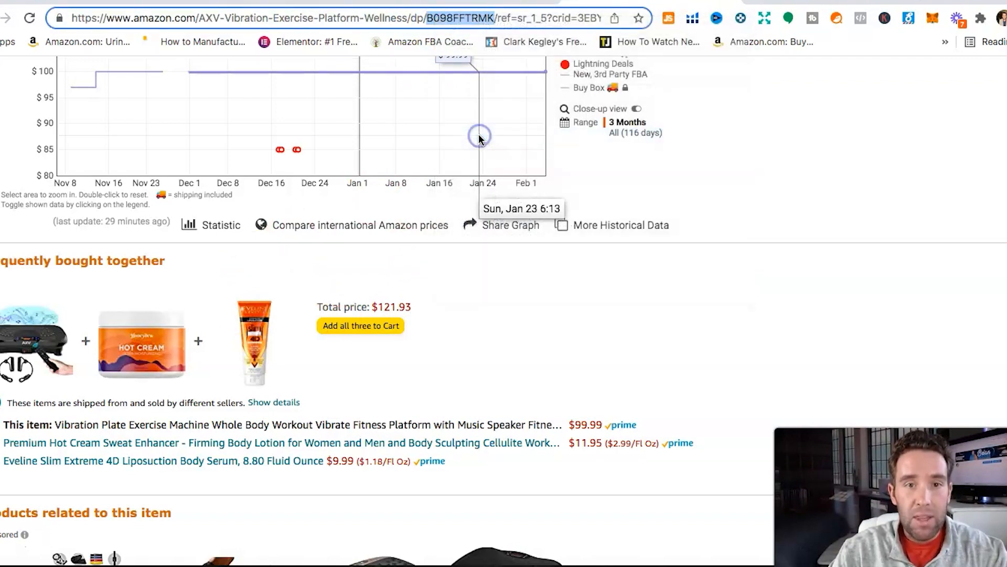
# Step: Open helium10.com in a new tab and run a Cerebro keyword search for ASIN B098FFTRMK
pyautogui.press('super+t')
pyautogui.write('helium10.com')
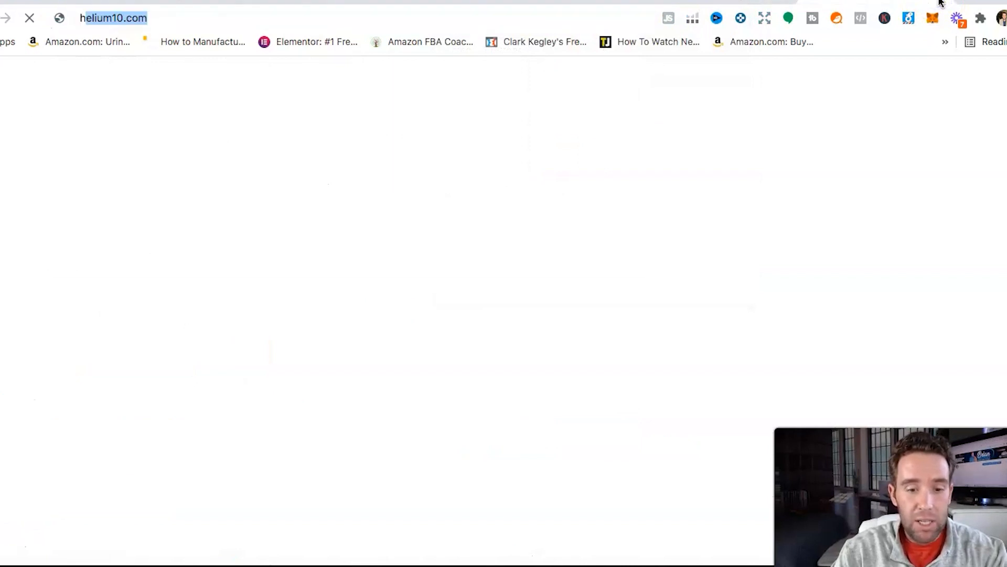
pyautogui.press('Return')
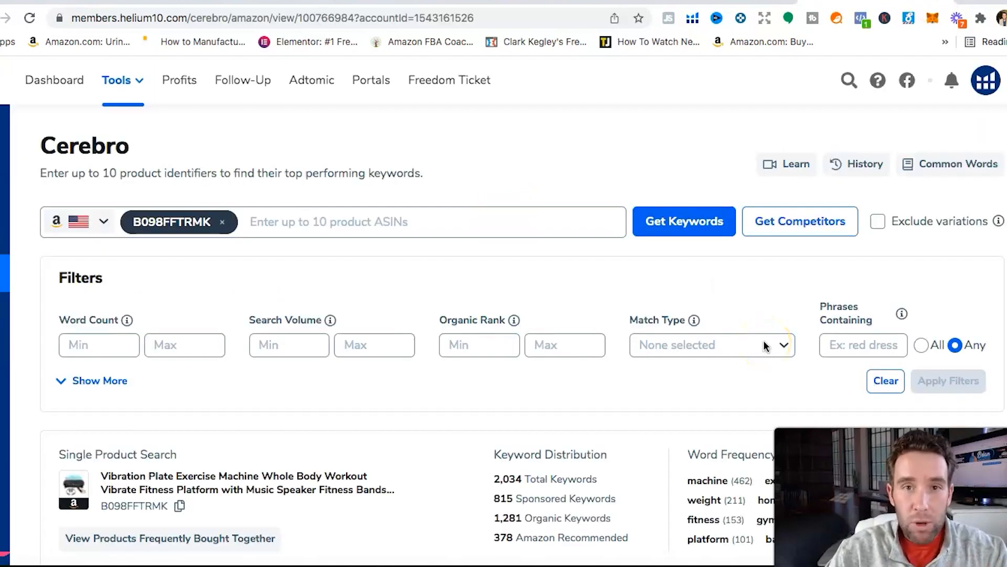
# Step: Sort the Cerebro keyword results by search volume, highest first
pyautogui.scroll(-3, 591, 288)
pyautogui.scroll(-4, 577, 272)
pyautogui.click(393, 243)
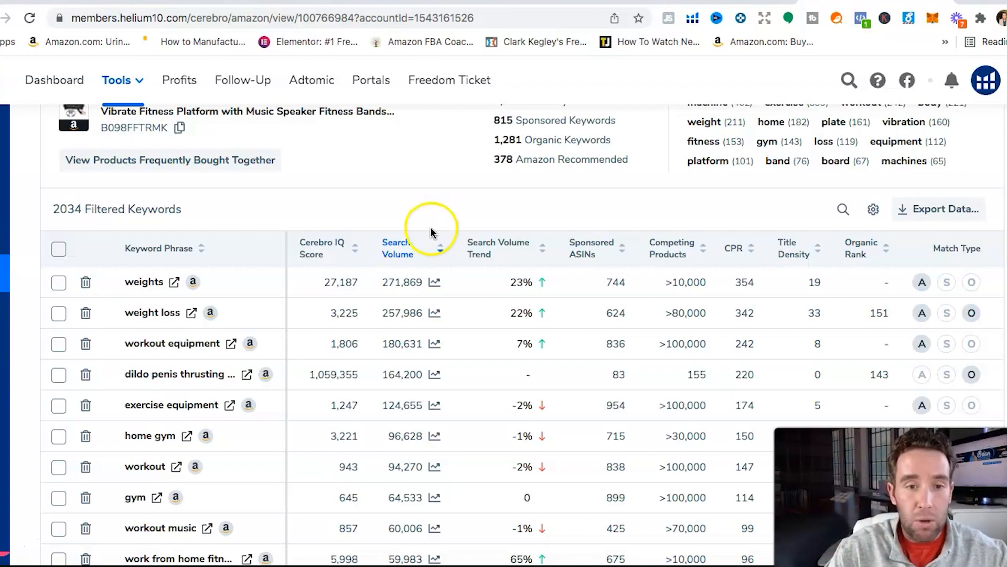
# Step: Find the "vibration plate exerci..." keyword and examine its Cerebro IQ Score, search volume and competing products
pyautogui.scroll(-1, 434, 231)
pyautogui.scroll(-3, 433, 231)
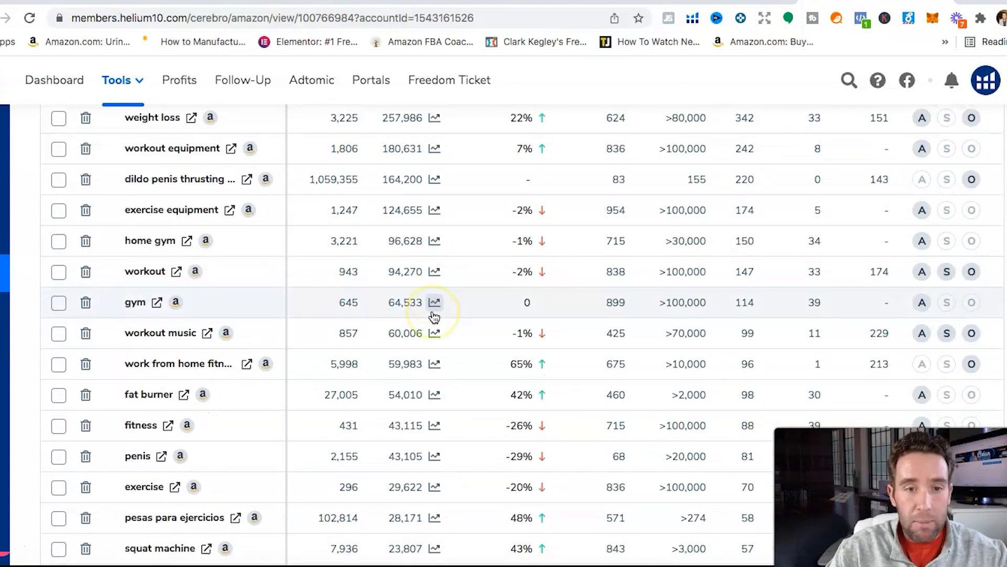
pyautogui.scroll(-5, 434, 315)
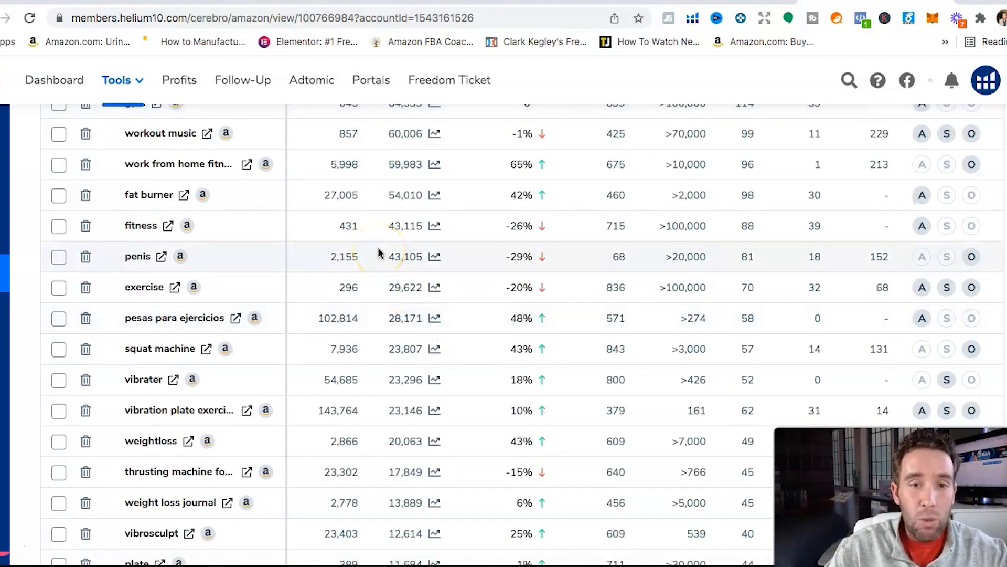
pyautogui.scroll(-2, 379, 253)
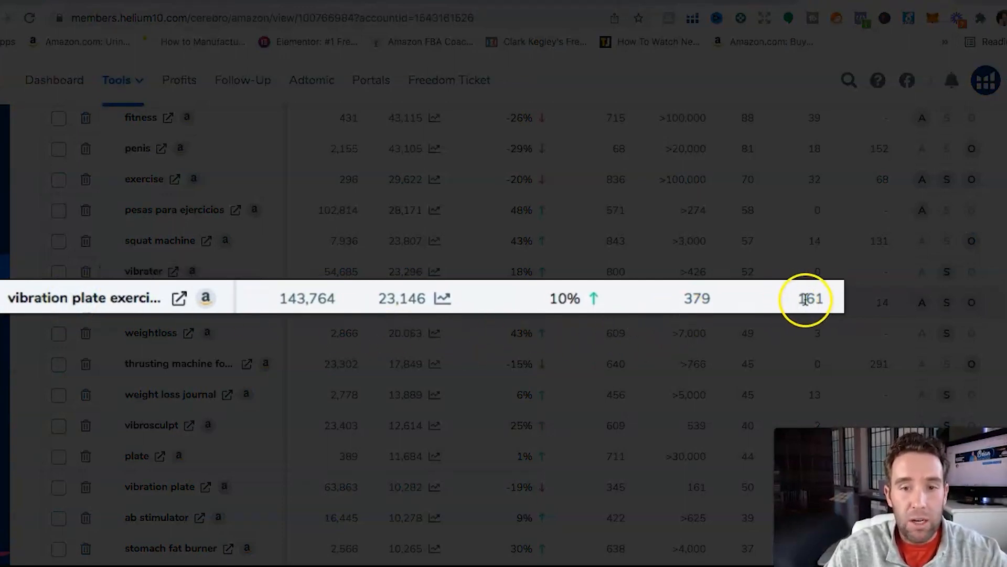
pyautogui.moveTo(798, 303); pyautogui.dragTo(833, 303)
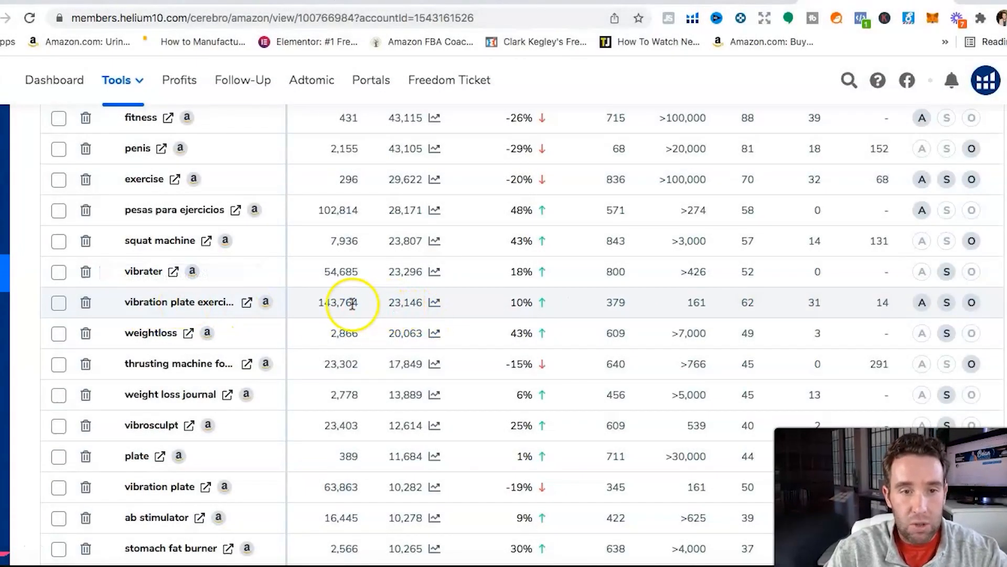
pyautogui.moveTo(316, 303); pyautogui.dragTo(359, 302)
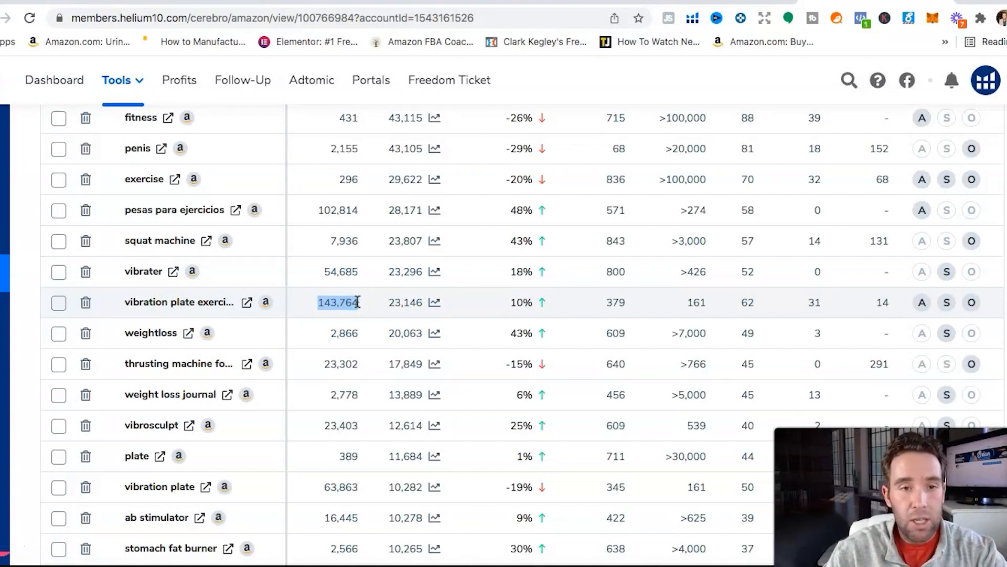
pyautogui.click(391, 304)
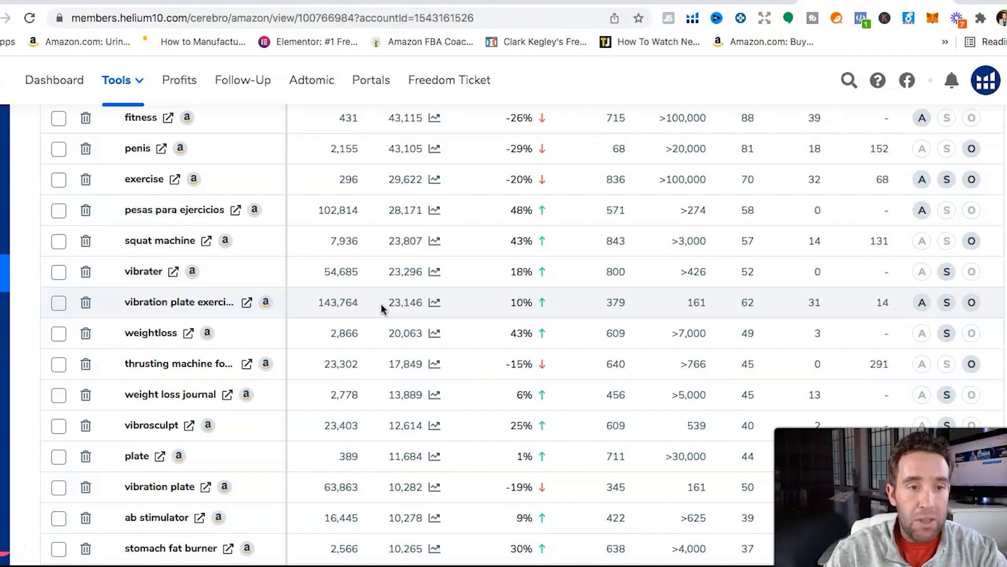
pyautogui.moveTo(688, 304); pyautogui.dragTo(713, 303)
pyautogui.click(702, 303)
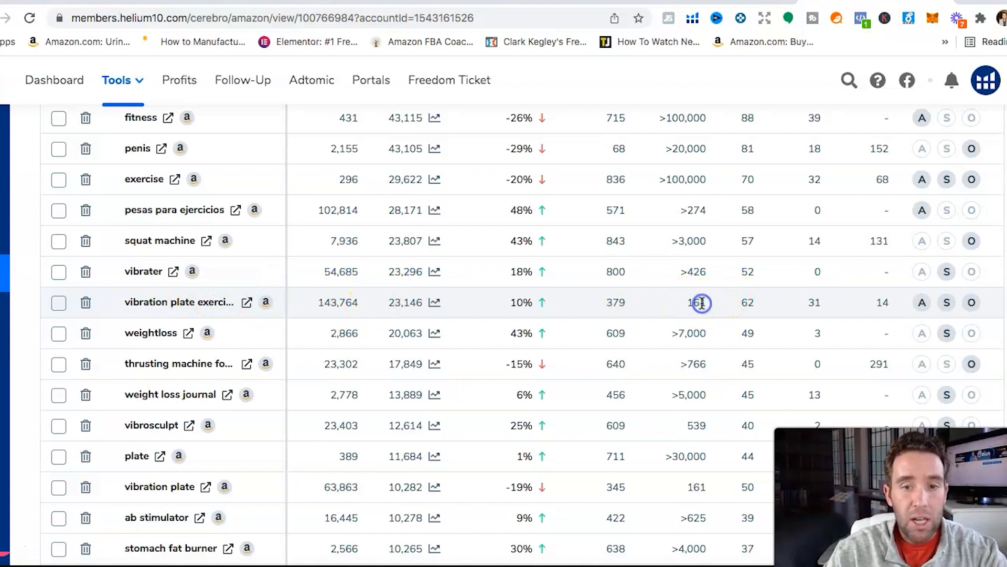
# Step: Review the lower-volume keywords, such as "exercise step platform", and check the search volume and competing products for "vibration plate"
pyautogui.scroll(-5, 702, 303)
pyautogui.scroll(-2, 701, 303)
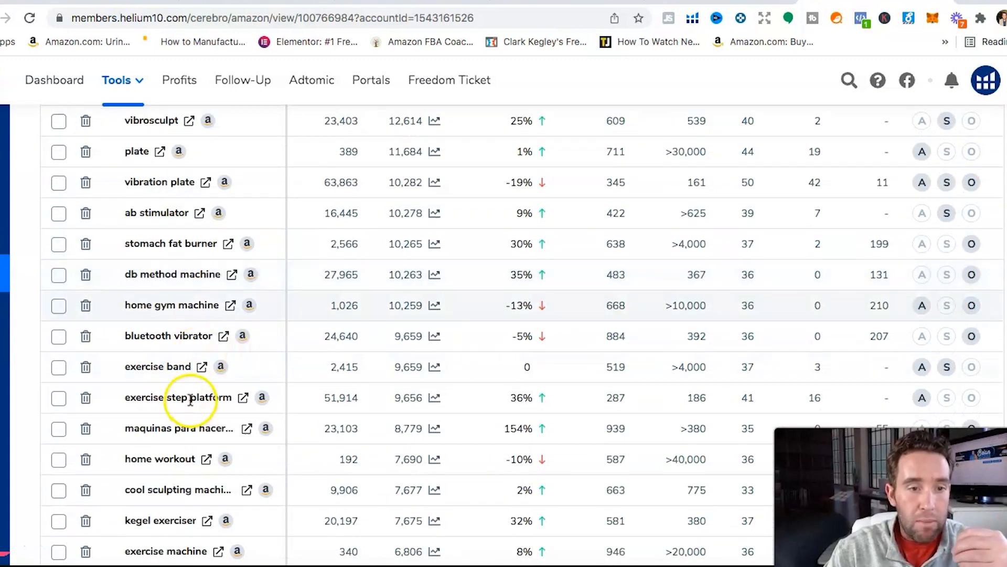
pyautogui.scroll(-1, 697, 398)
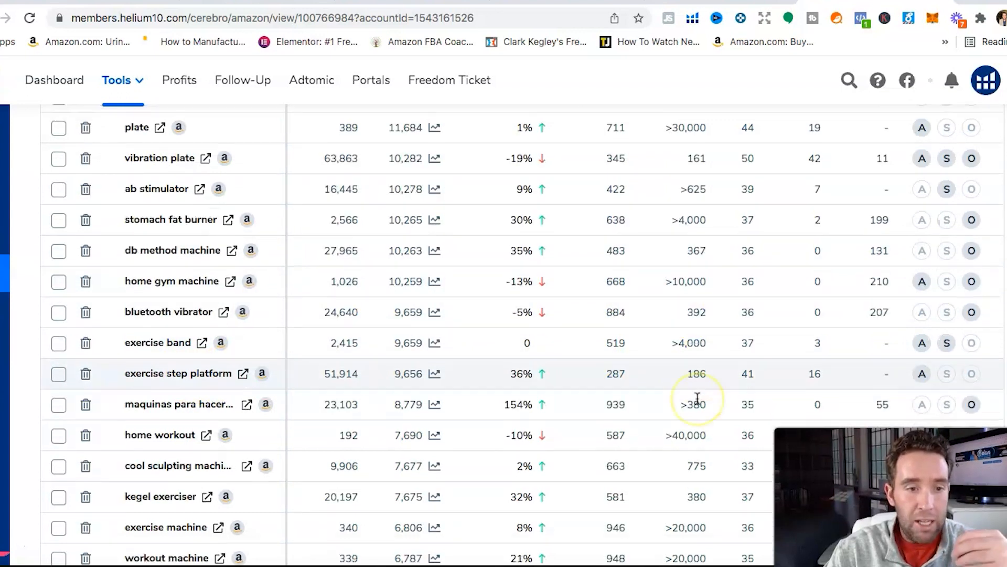
pyautogui.scroll(-2, 697, 399)
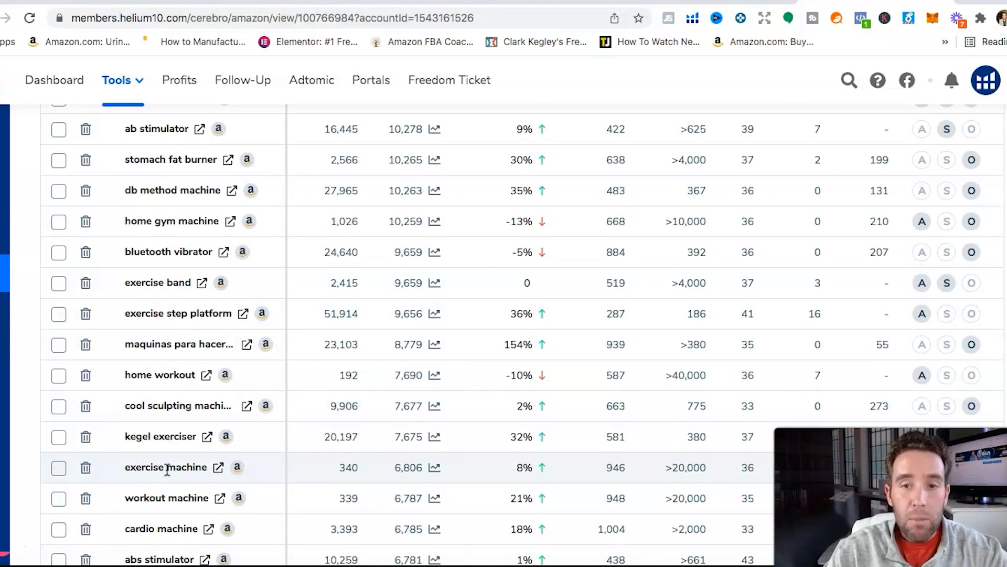
pyautogui.scroll(3, 168, 470)
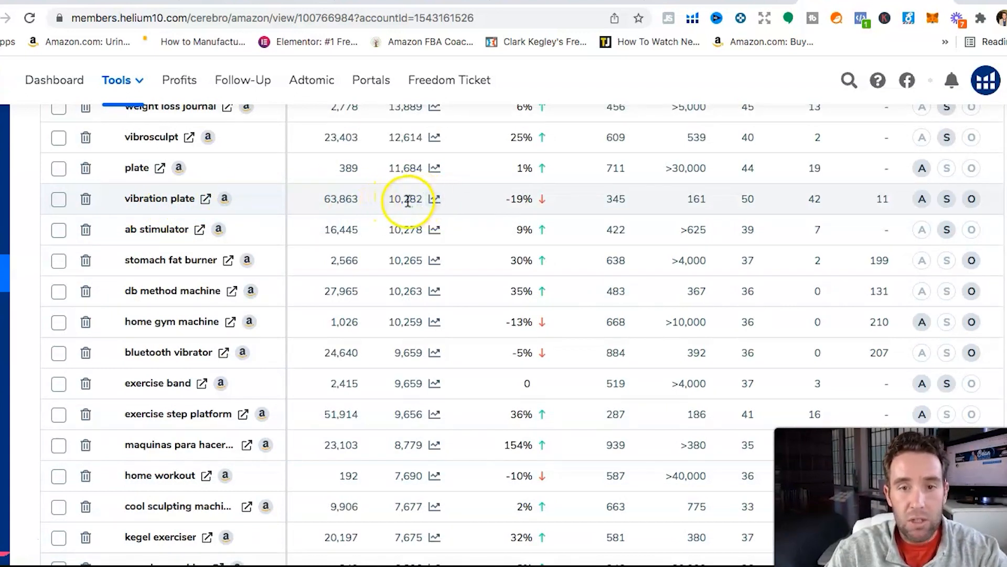
pyautogui.moveTo(689, 199); pyautogui.dragTo(708, 202)
# Step: Return to the highest-volume keywords and compare their competing product counts
pyautogui.scroll(20, 708, 202)
pyautogui.scroll(-7, 710, 203)
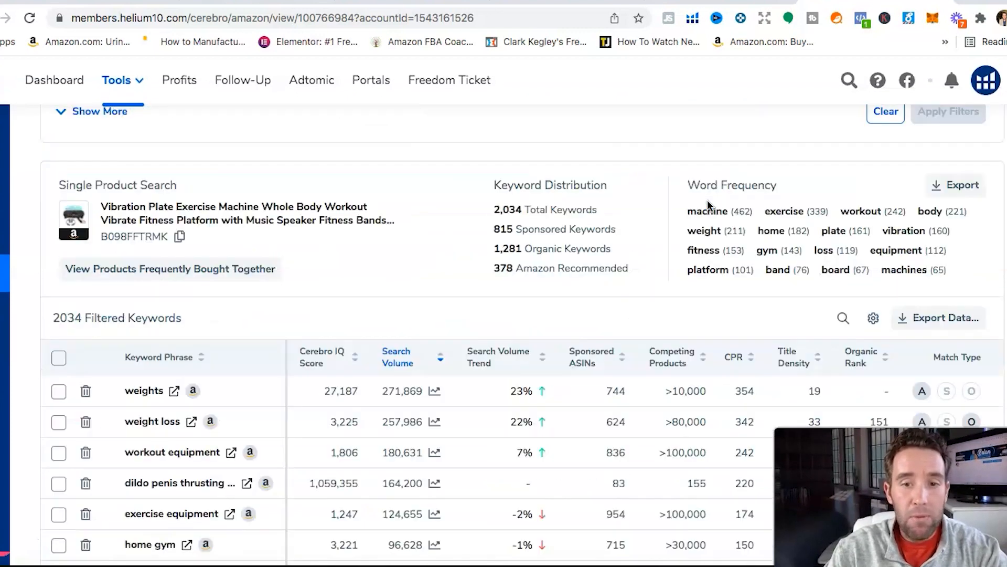
pyautogui.scroll(-2, 708, 206)
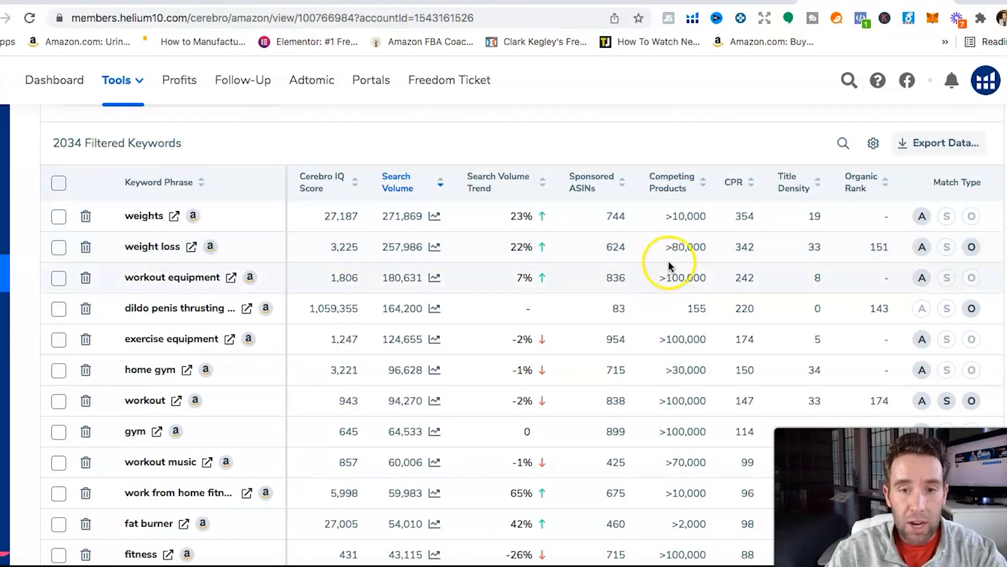
pyautogui.scroll(-1, 682, 364)
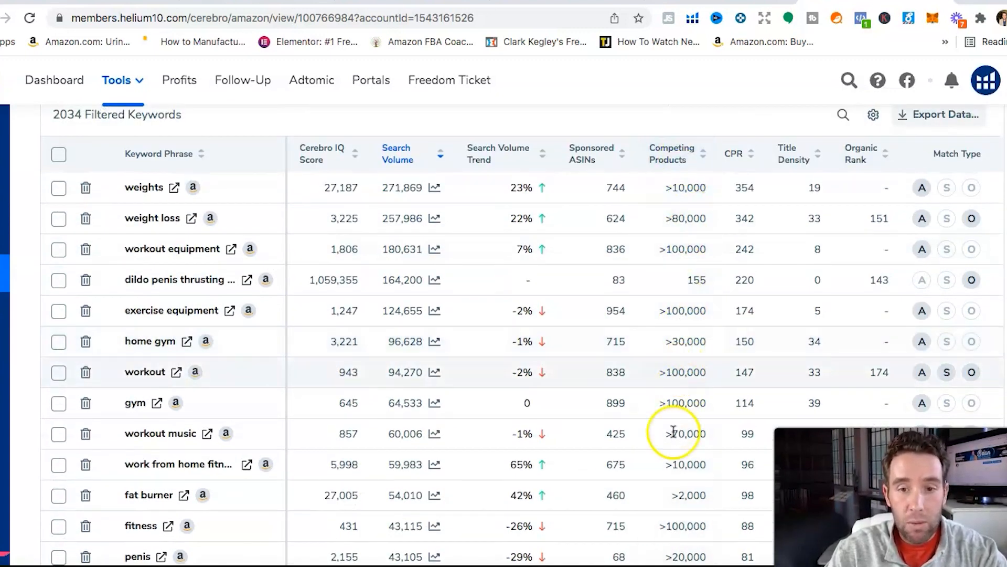
pyautogui.scroll(-1, 673, 418)
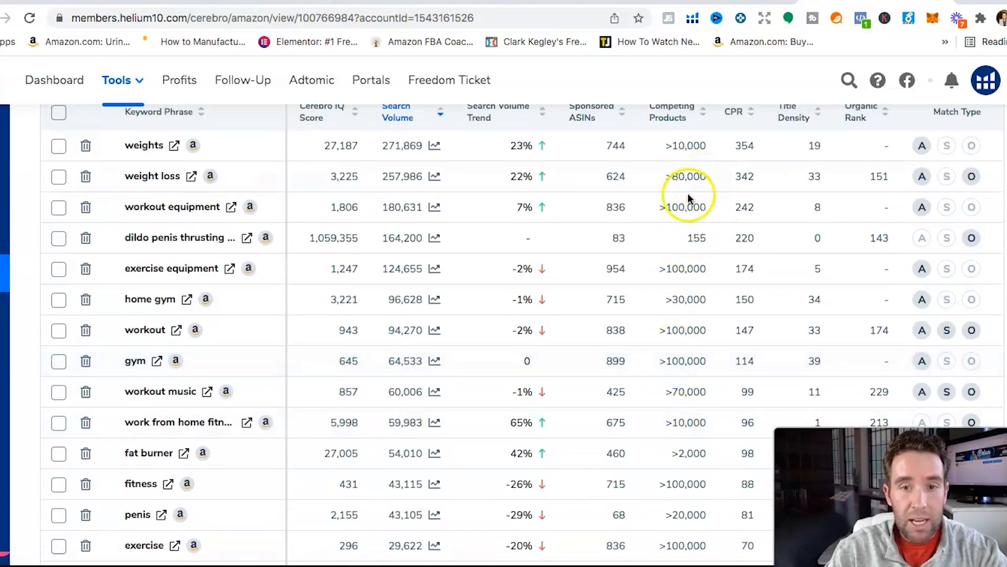
pyautogui.scroll(-3, 680, 378)
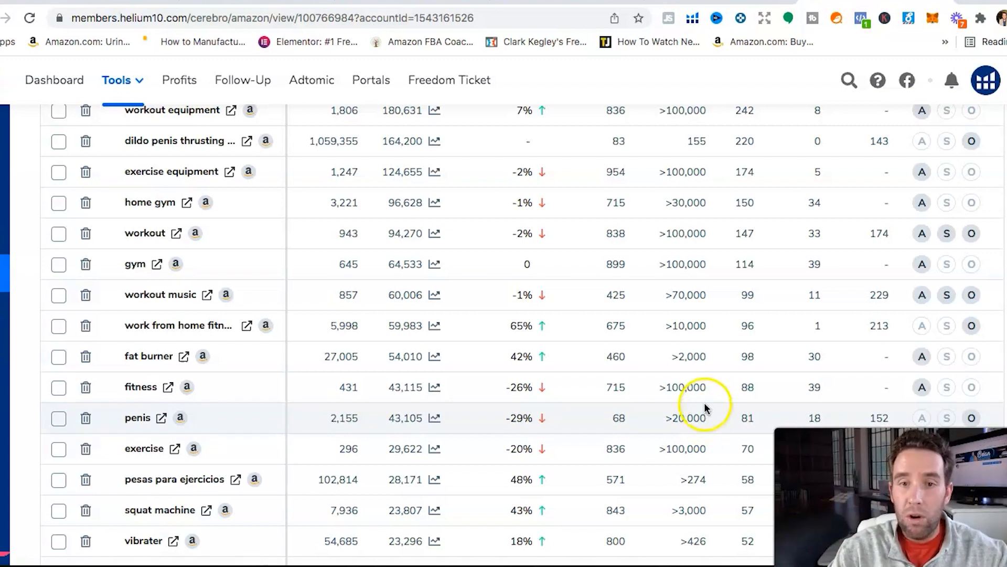
# Step: Scan further down the Cerebro keyword list and check the competing product counts
pyautogui.scroll(-3, 682, 377)
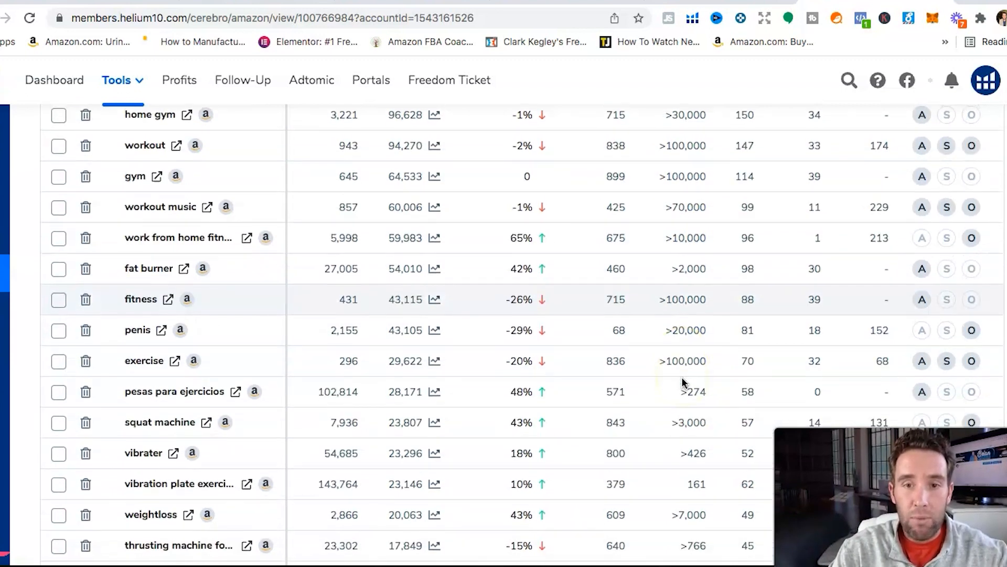
pyautogui.scroll(-1, 682, 378)
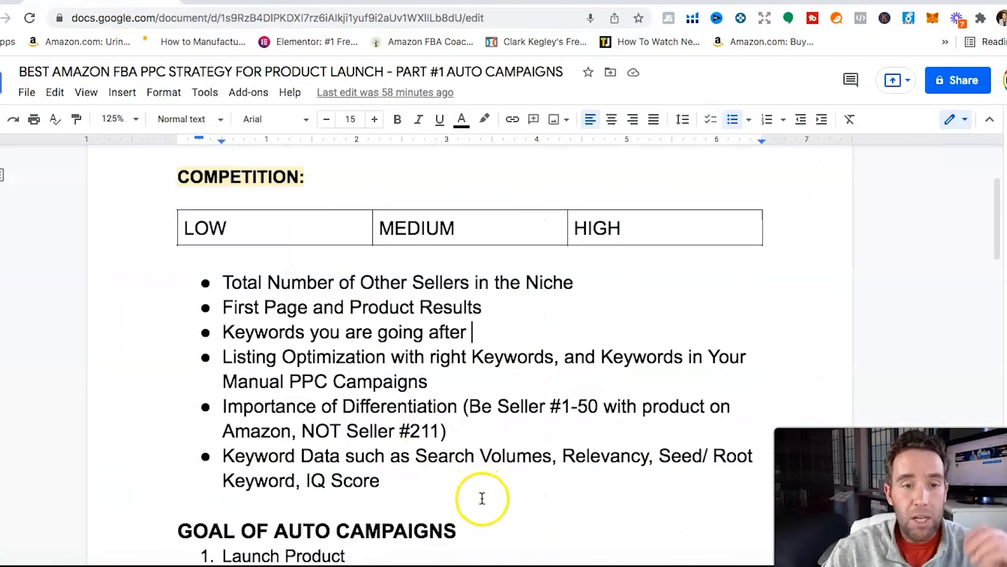
# Step: Switch to the Google Docs PPC strategy outline and review the competition factors through to the auto campaign settings overview
pyautogui.scroll(-1, 257, 409)
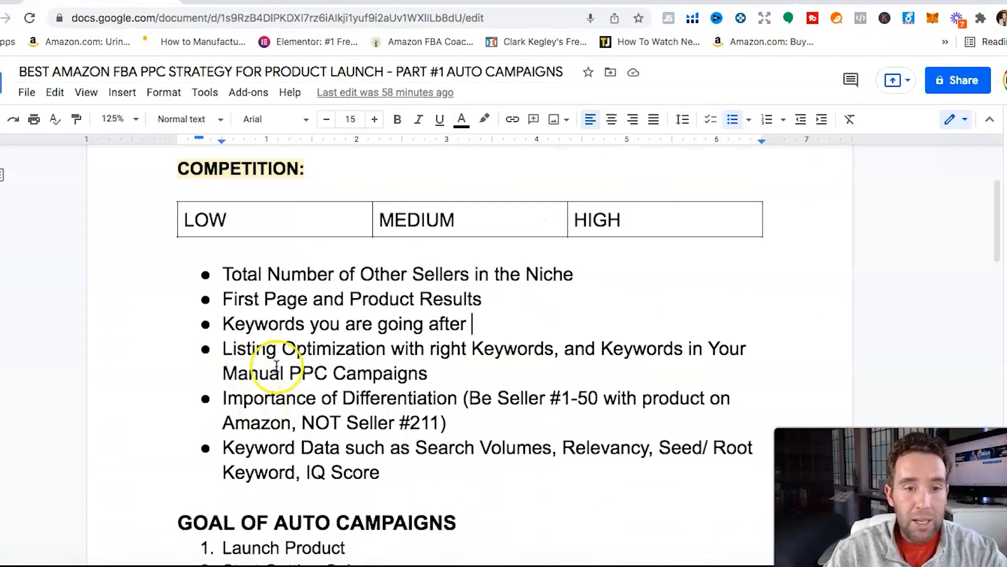
pyautogui.click(221, 352)
pyautogui.scroll(-1, 210, 362)
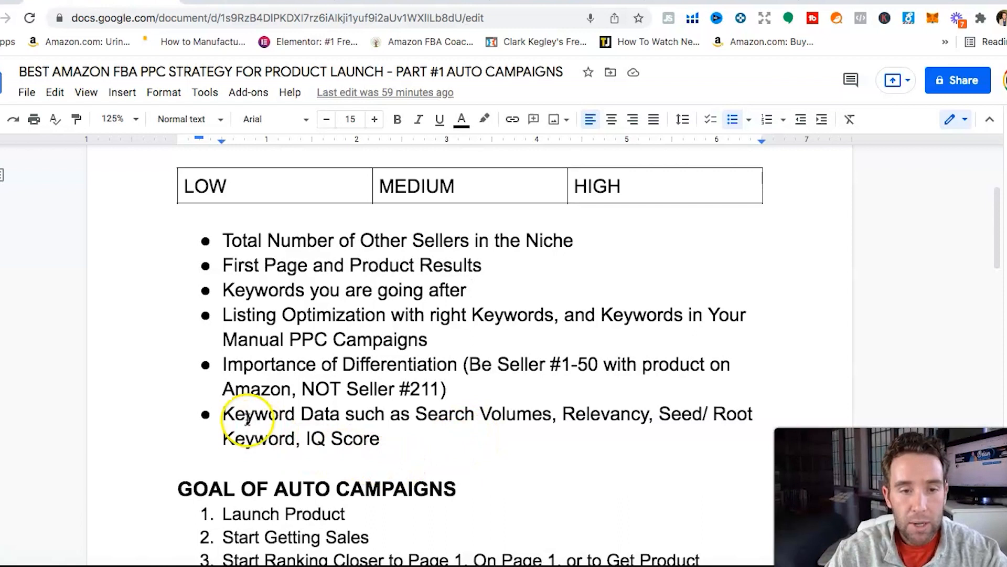
pyautogui.scroll(-10, 434, 476)
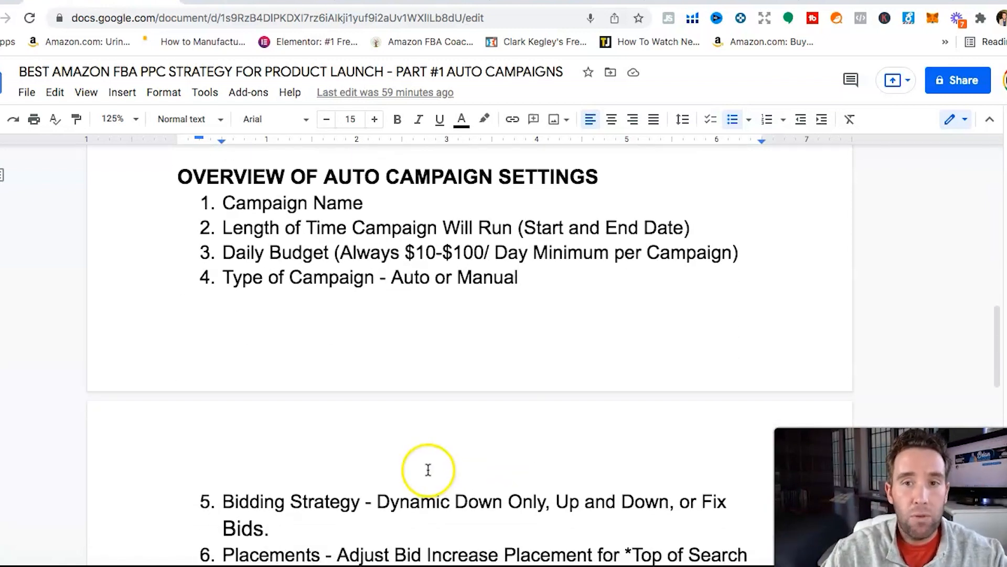
# Step: Switch to the Amazon Ads campaign manager and start a new Sponsored Products campaign
pyautogui.click(252, 1)
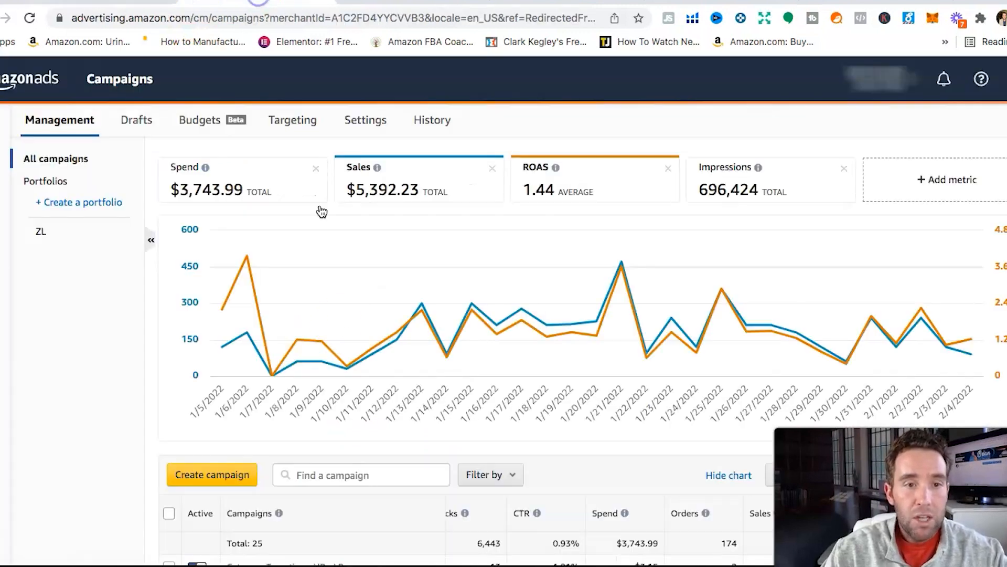
pyautogui.scroll(-2, 391, 513)
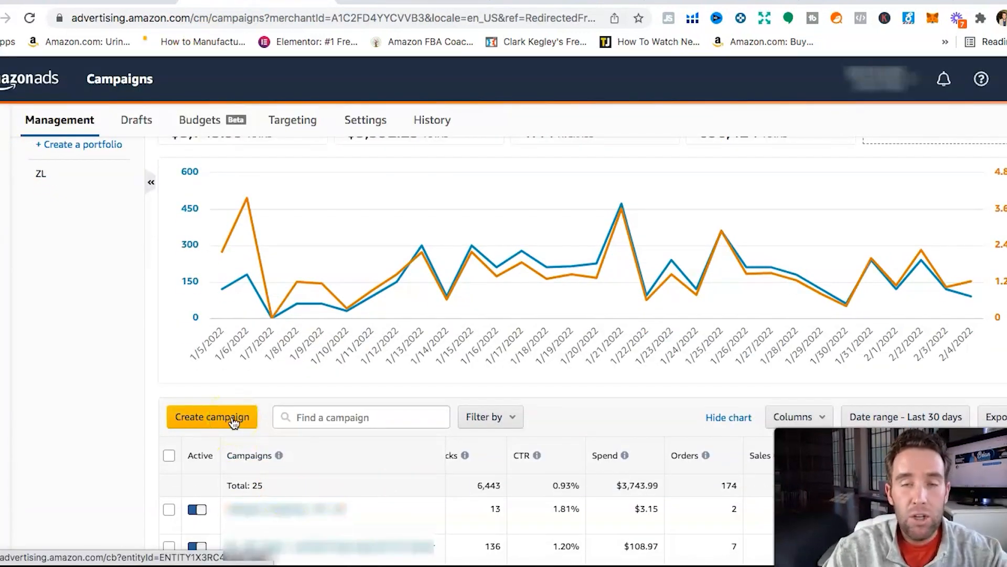
pyautogui.click(233, 420)
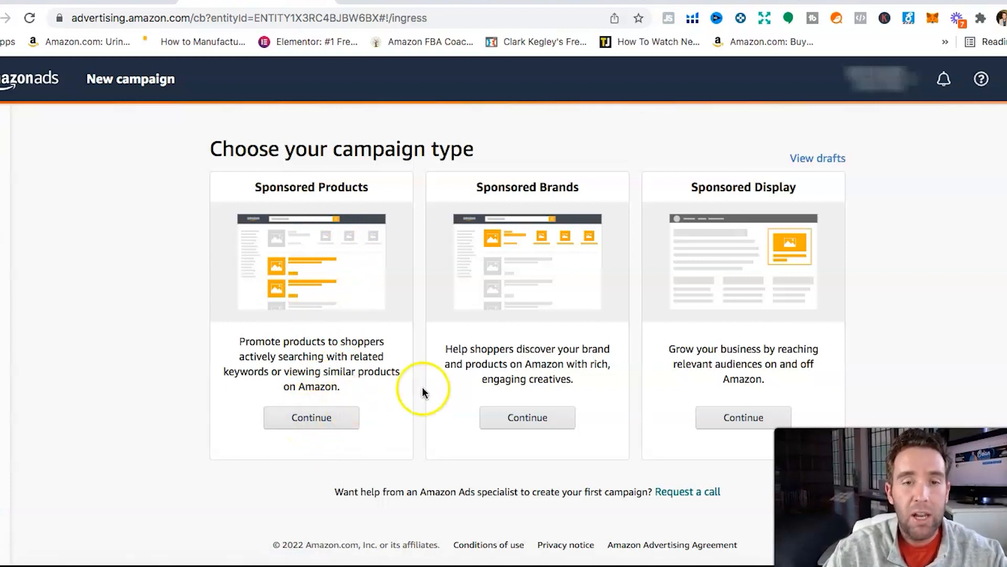
pyautogui.click(311, 423)
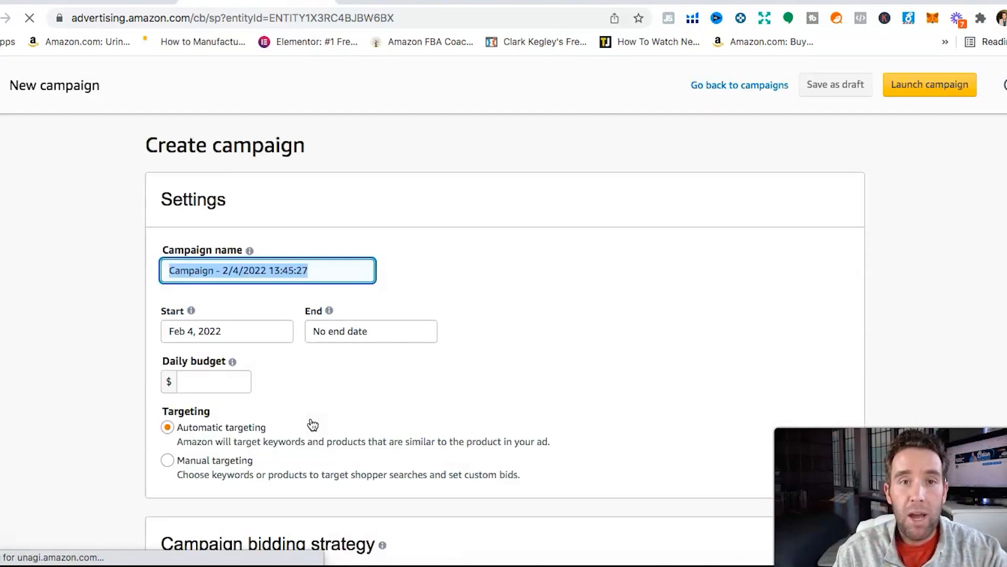
# Step: Return to the Google Docs outline and review the auto campaign settings, from campaign name to negative keywords and products
pyautogui.click(116, 4)
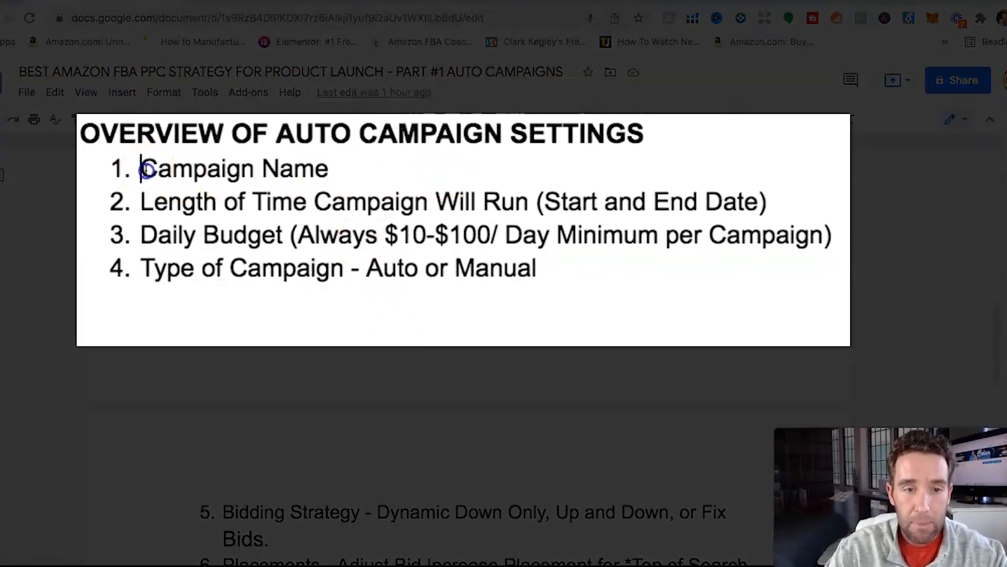
pyautogui.moveTo(140, 168); pyautogui.dragTo(348, 165)
pyautogui.moveTo(151, 203); pyautogui.dragTo(526, 201)
pyautogui.click(214, 240)
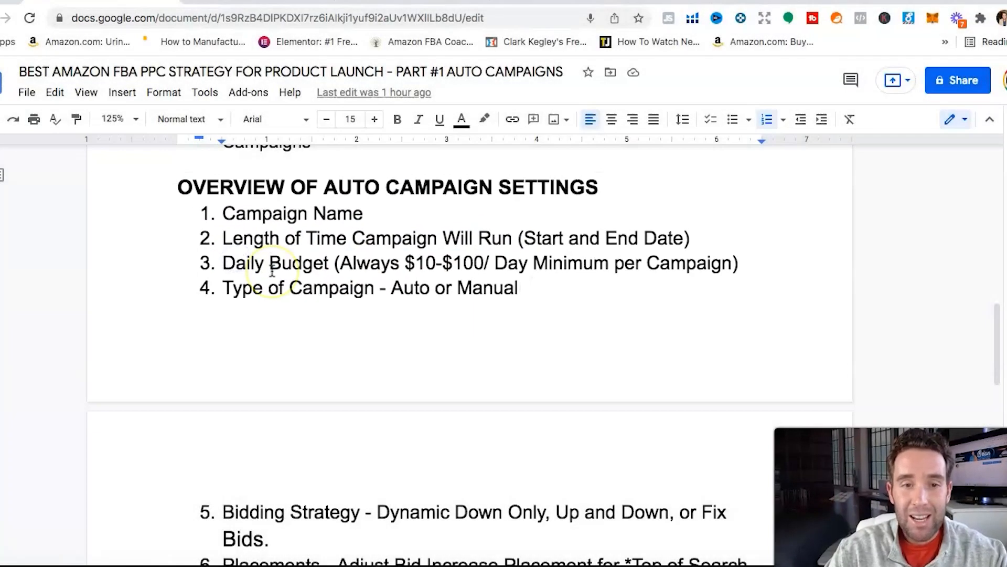
pyautogui.scroll(-5, 270, 292)
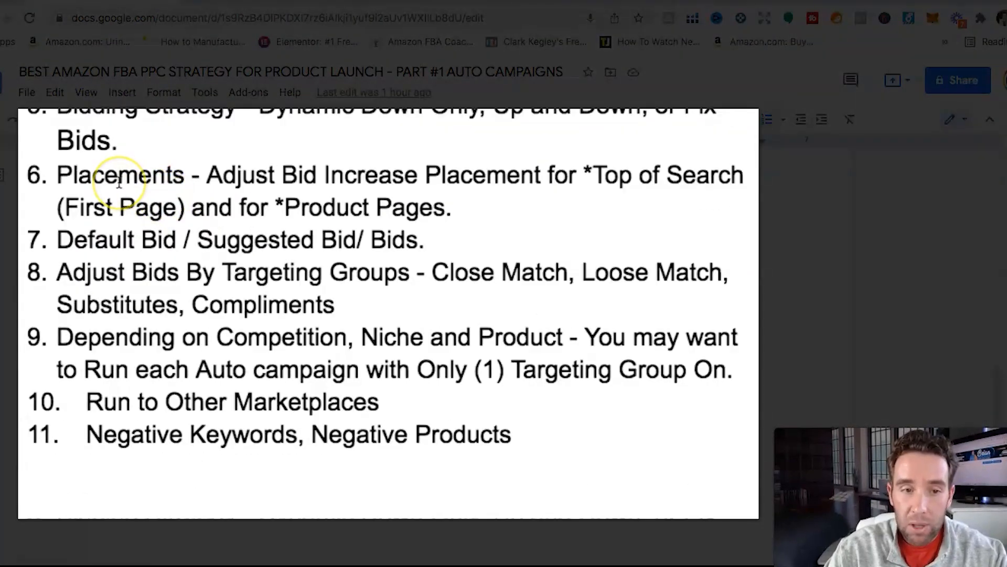
pyautogui.scroll(-1, 118, 176)
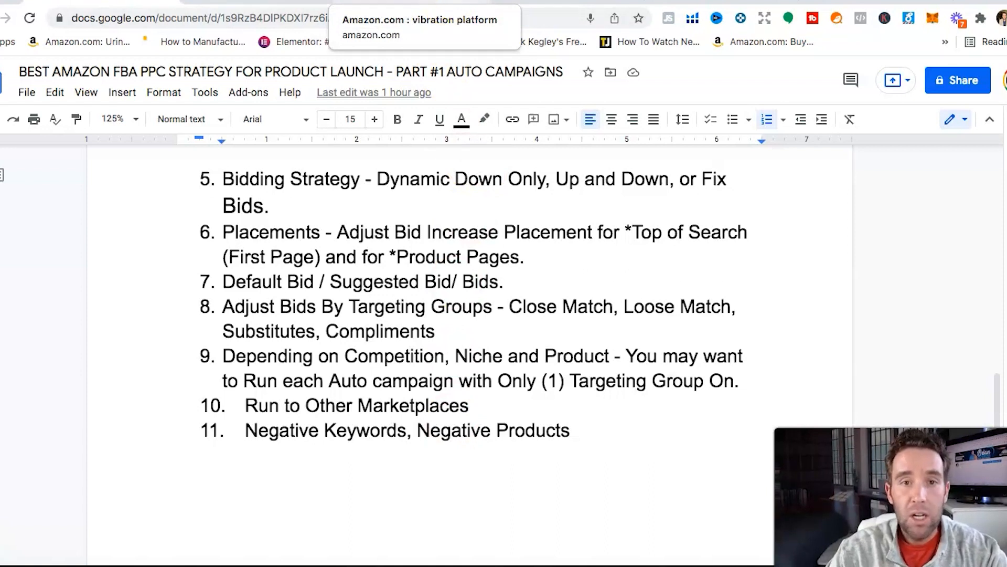
# Step: Switch back to the new Amazon Ads campaign and name it "Auto 1 Launch All 4 targeting groups"
pyautogui.click(236, 1)
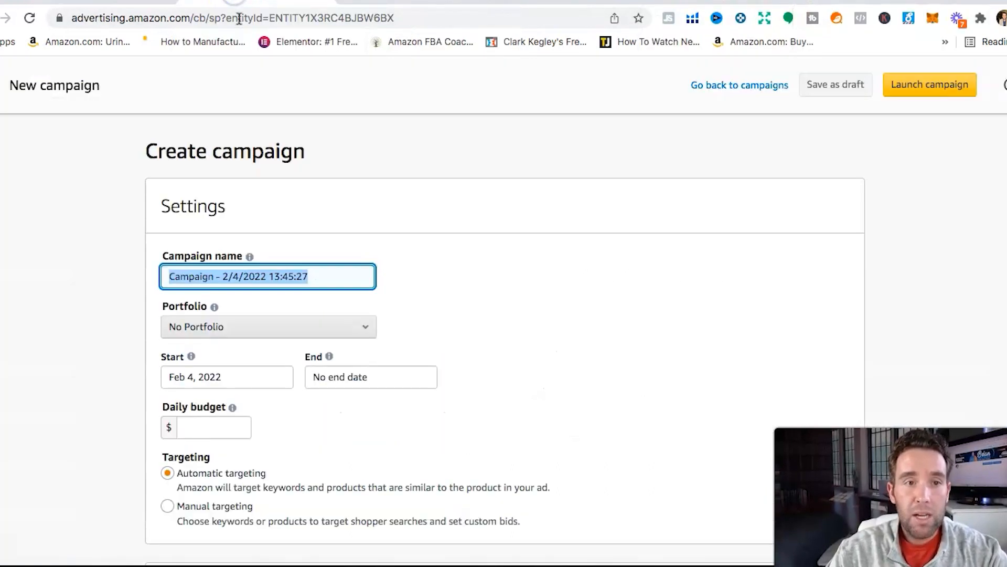
pyautogui.write('Auto')
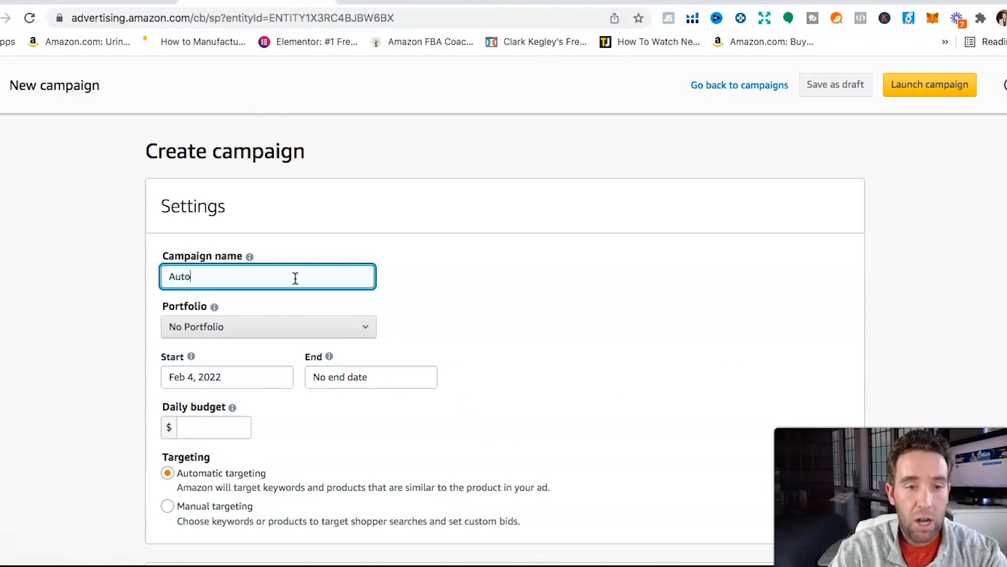
pyautogui.write(' 1 Launch ')
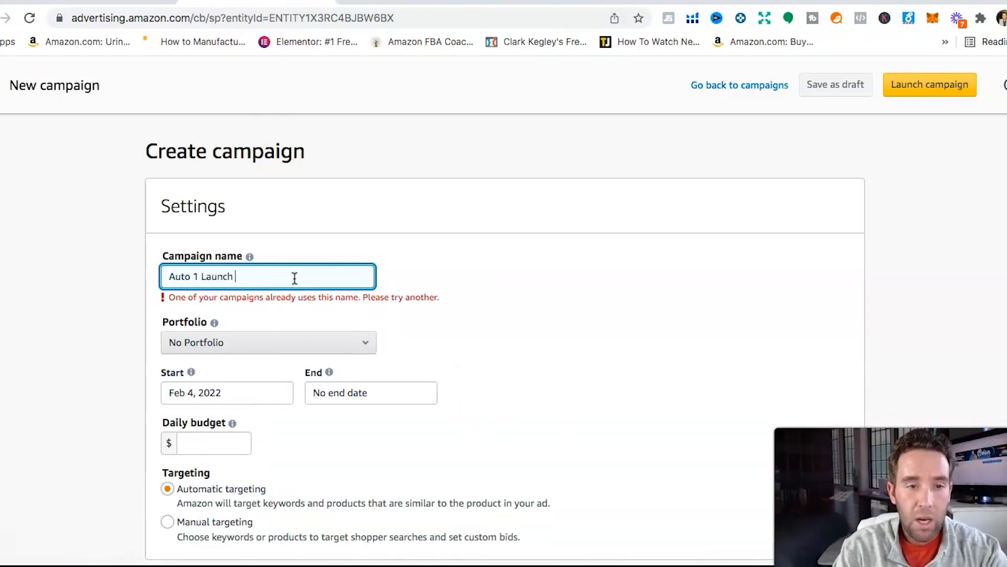
pyautogui.write('All 4 ')
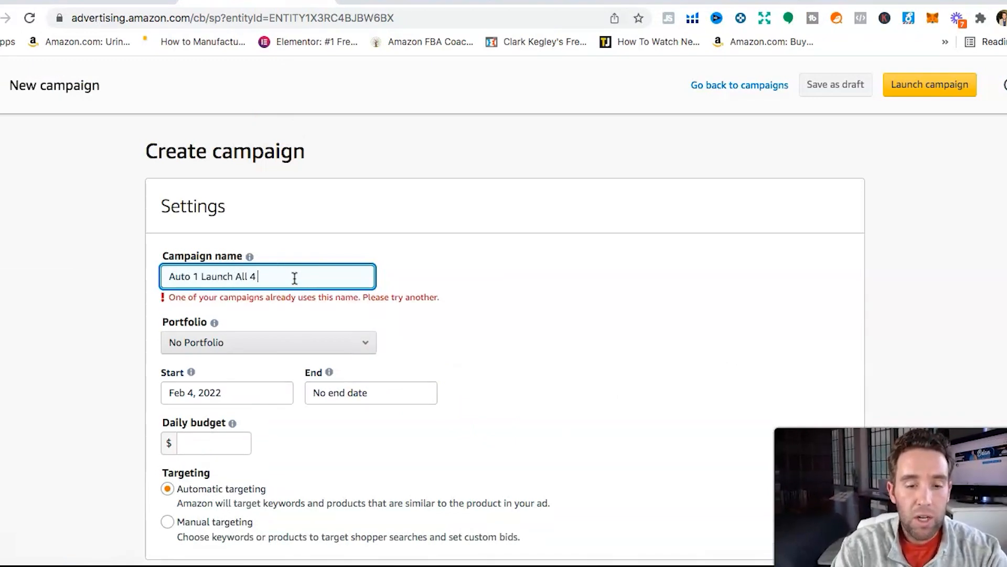
pyautogui.write('targeting grou')
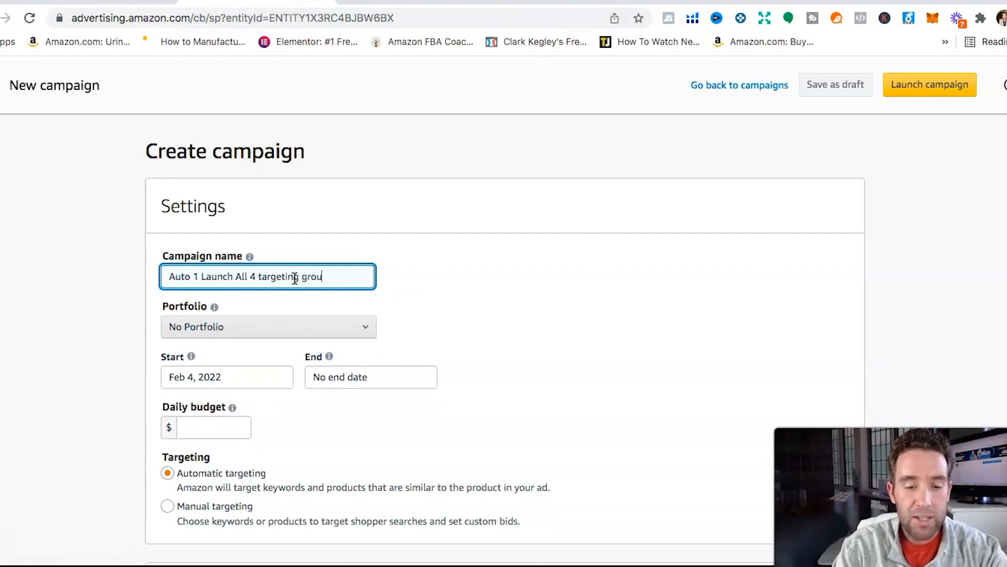
pyautogui.write('ps')
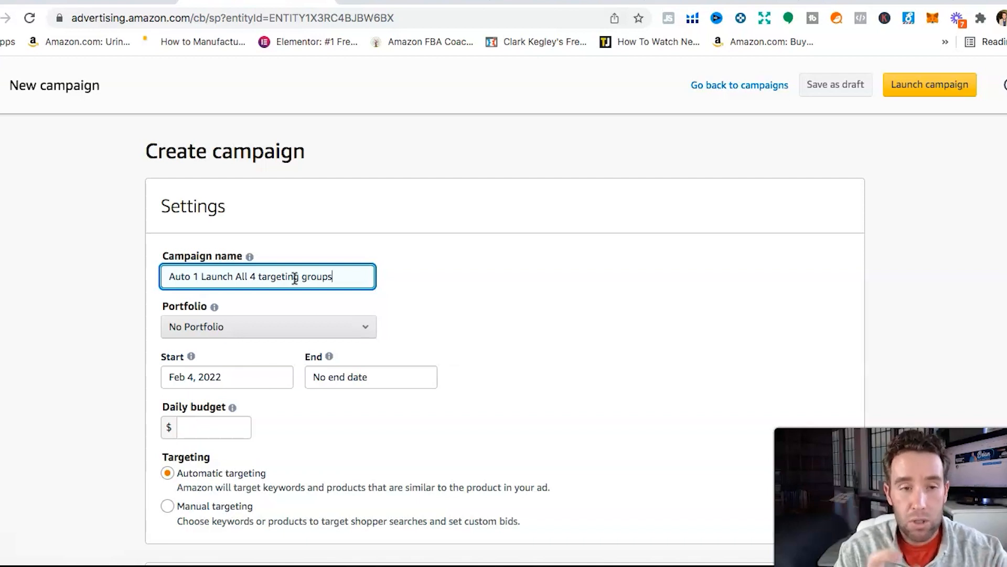
# Step: Set the campaign's start date to Feb 5, 2022
pyautogui.scroll(-2, 319, 286)
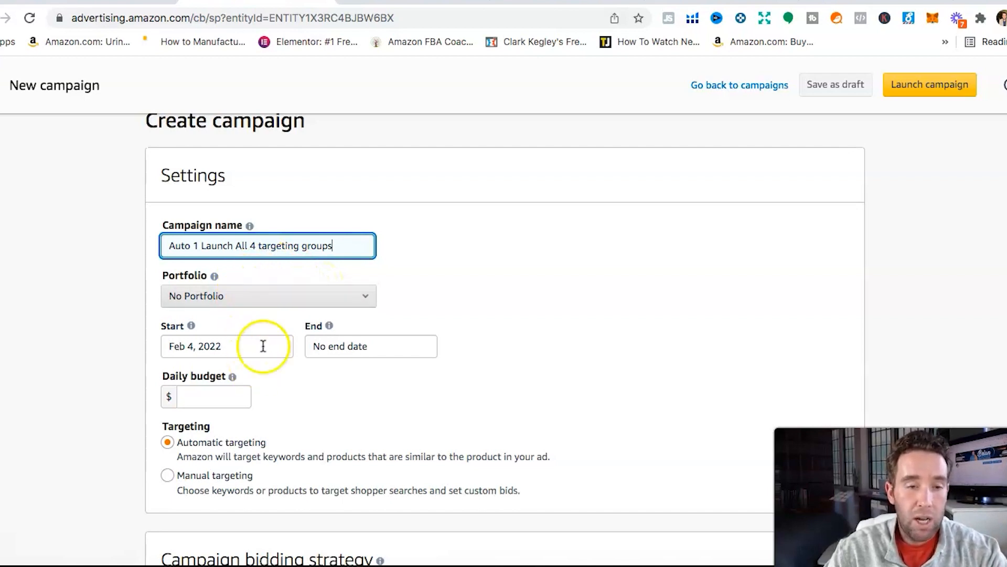
pyautogui.scroll(-2, 226, 304)
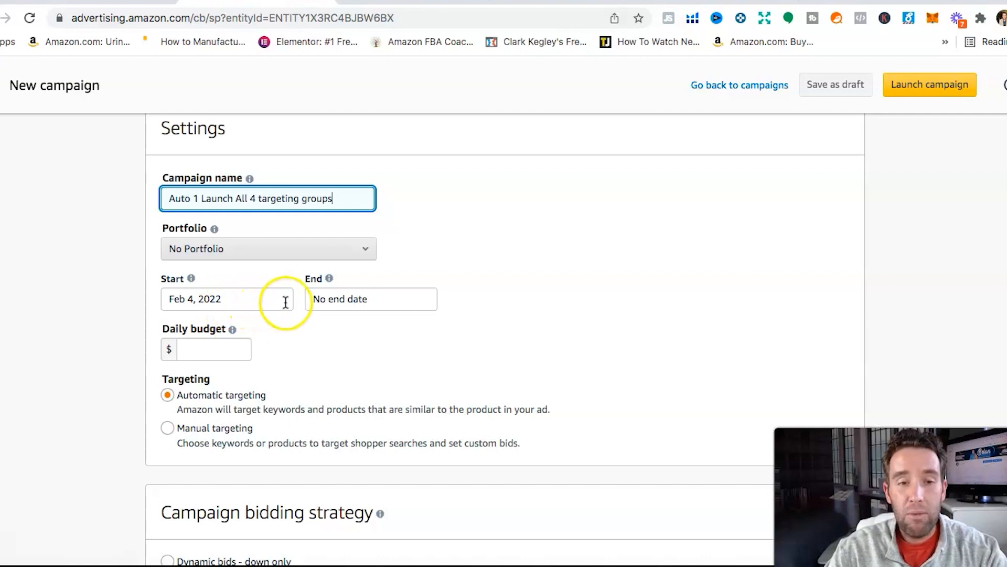
pyautogui.click(246, 300)
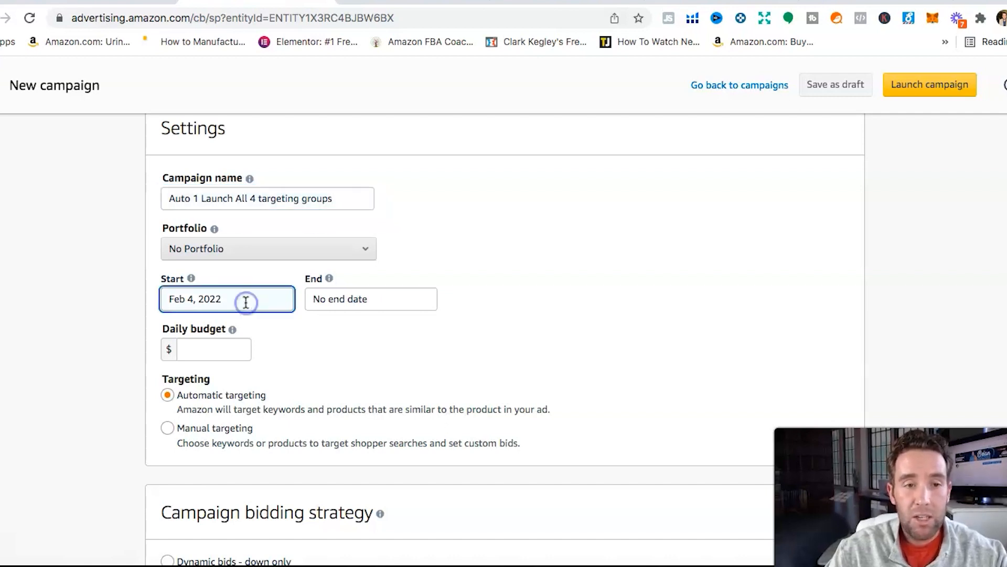
pyautogui.click(326, 358)
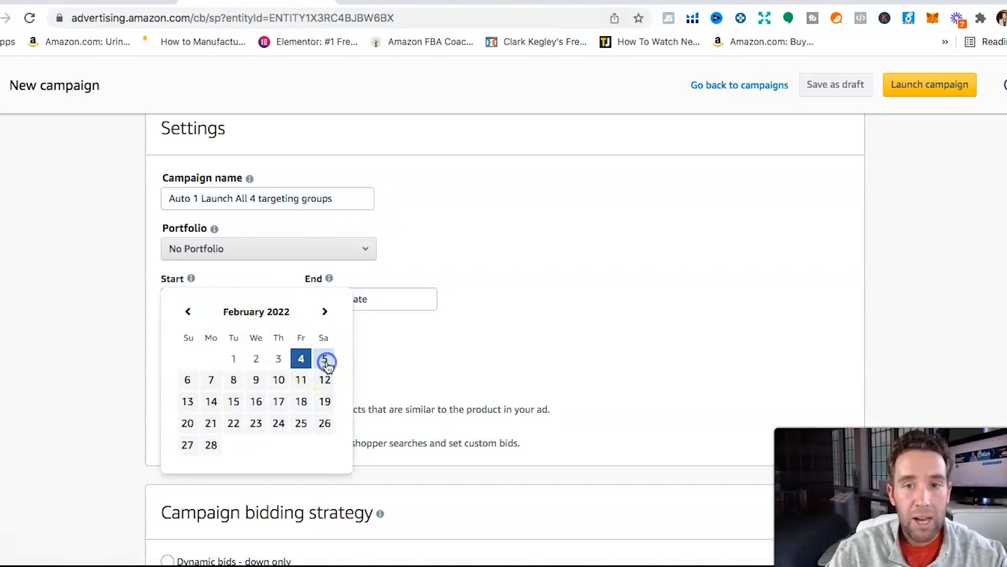
# Step: Set the campaign's daily budget to $10
pyautogui.click(227, 350)
pyautogui.write('10')
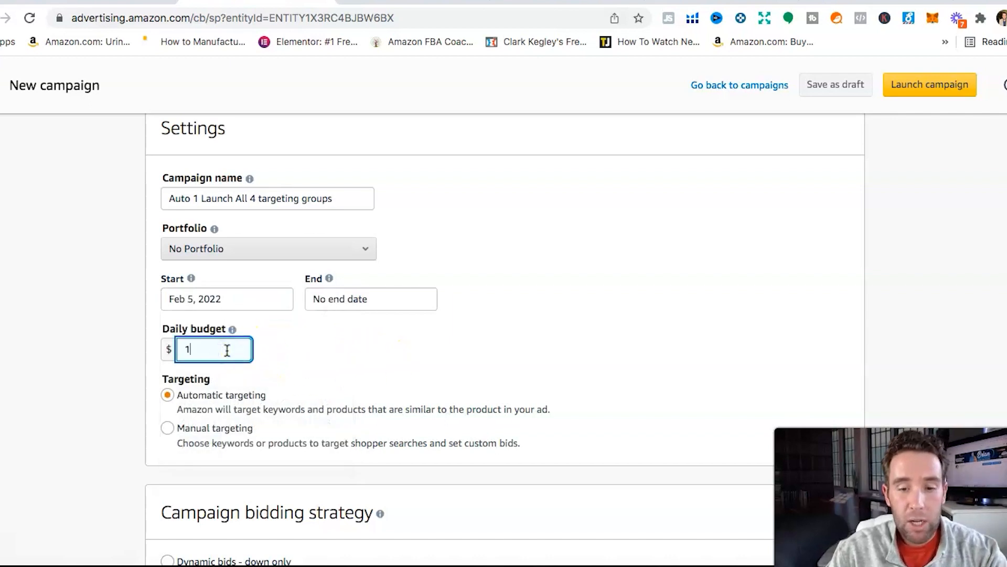
pyautogui.click(317, 367)
pyautogui.scroll(-1, 317, 366)
pyautogui.click(318, 367)
pyautogui.click(215, 323)
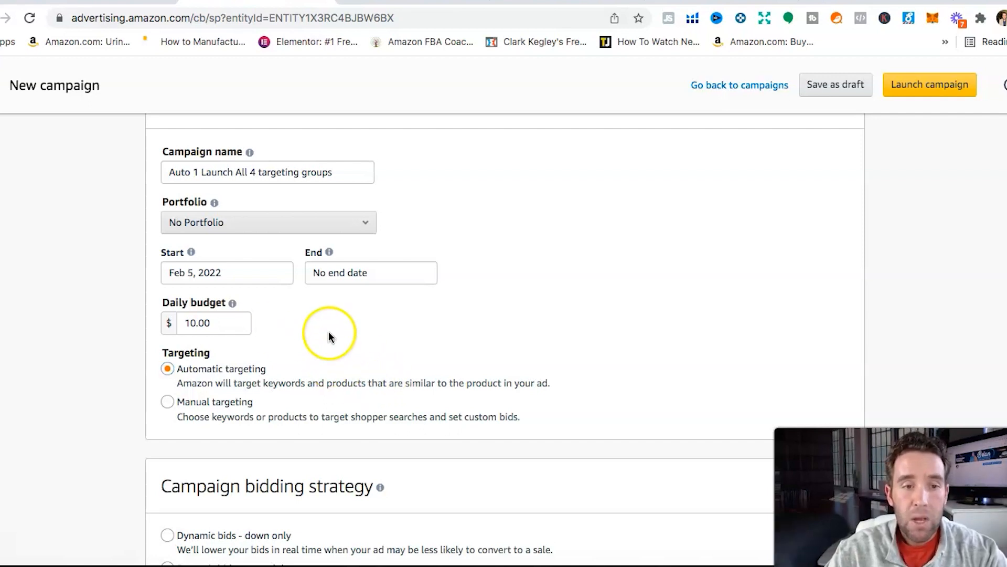
# Step: Choose automatic targeting for the campaign
pyautogui.scroll(-1, 323, 337)
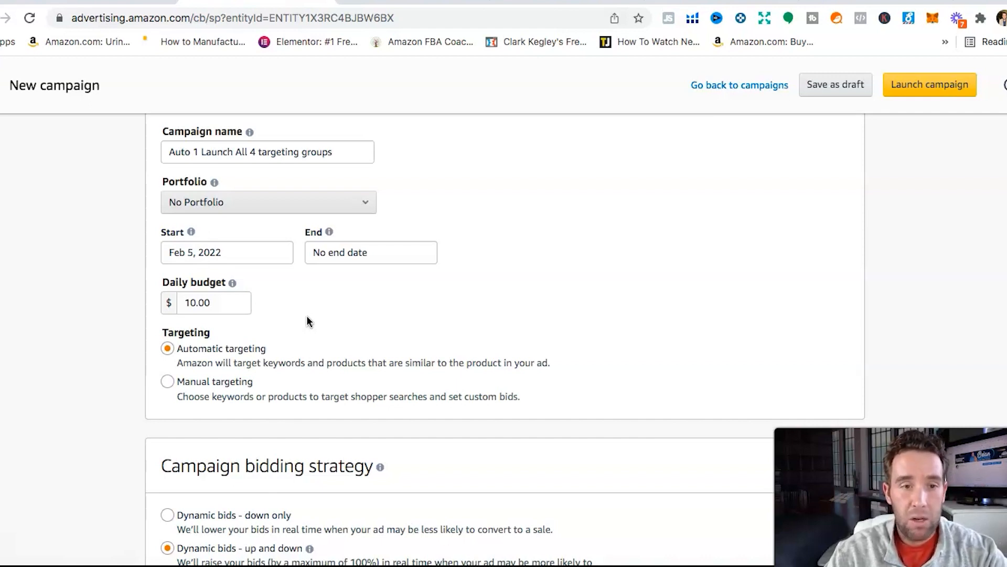
pyautogui.scroll(-1, 306, 313)
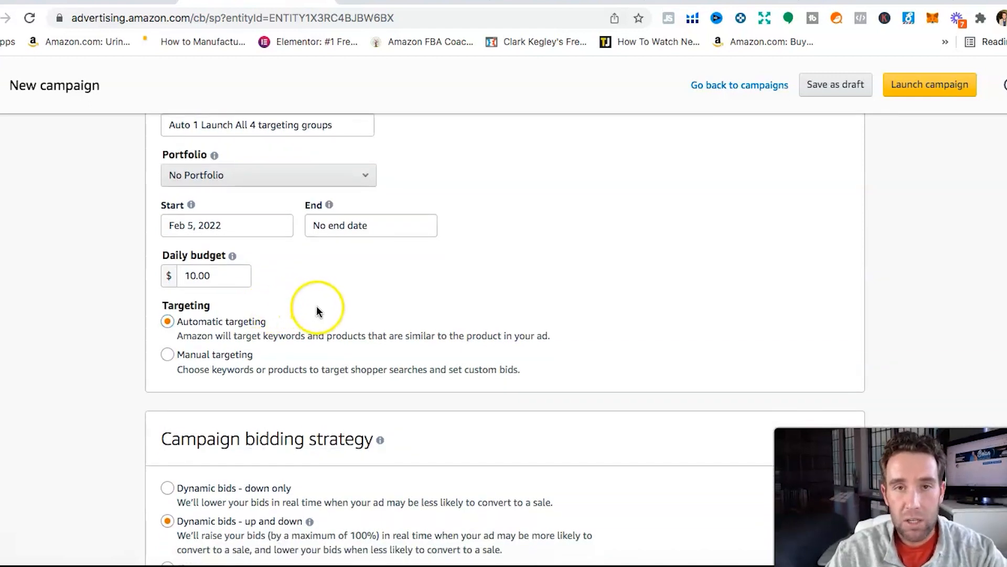
pyautogui.scroll(-1, 409, 375)
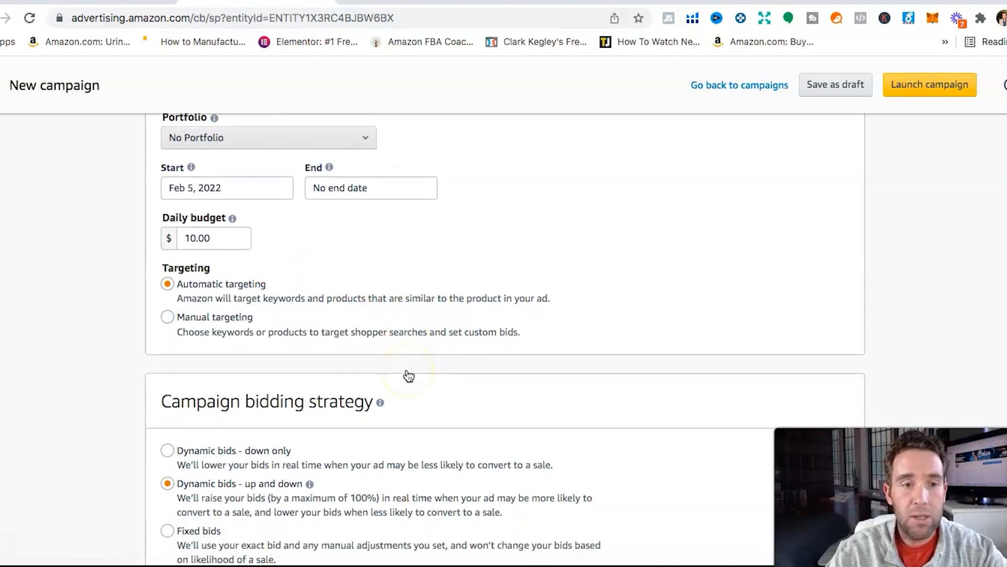
pyautogui.scroll(-1, 408, 376)
pyautogui.click(167, 264)
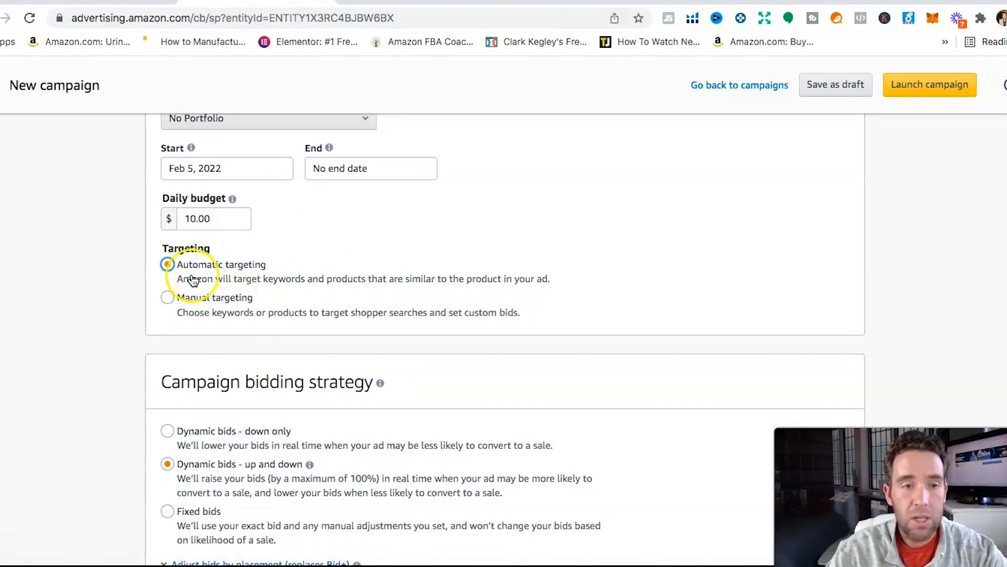
# Step: Review the campaign bidding strategy options and expand the bid adjustments by placement
pyautogui.scroll(-5, 236, 270)
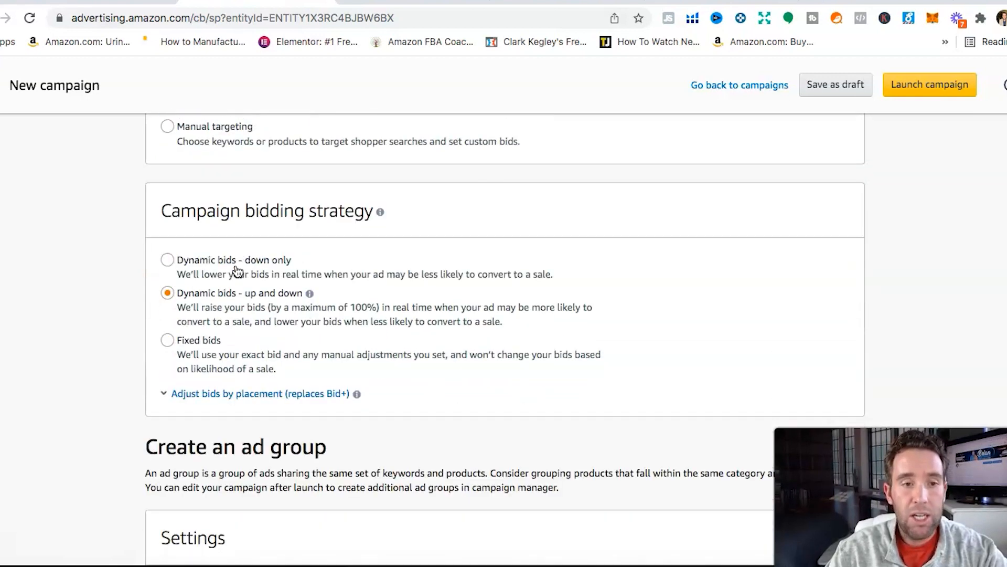
pyautogui.scroll(-1, 303, 321)
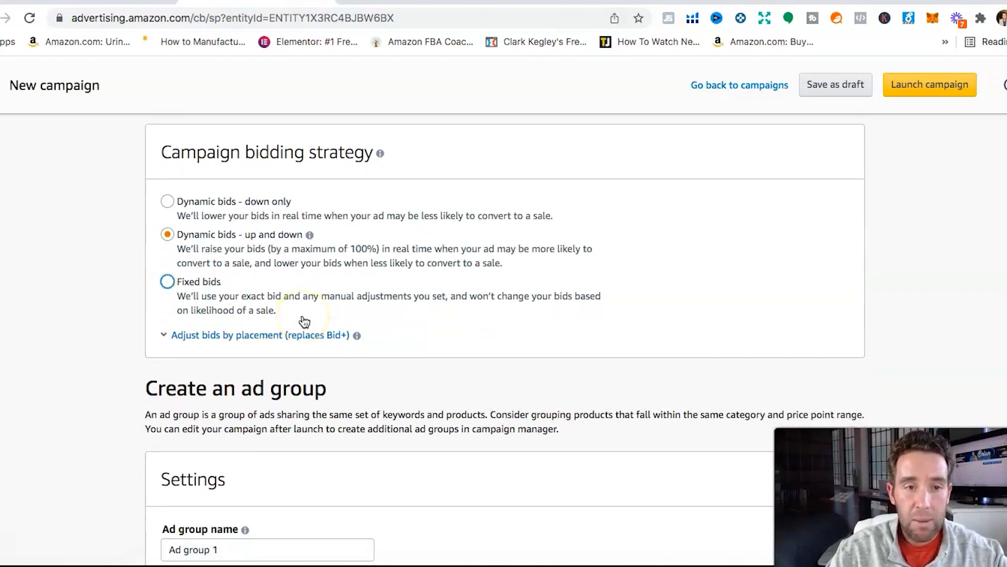
pyautogui.click(283, 335)
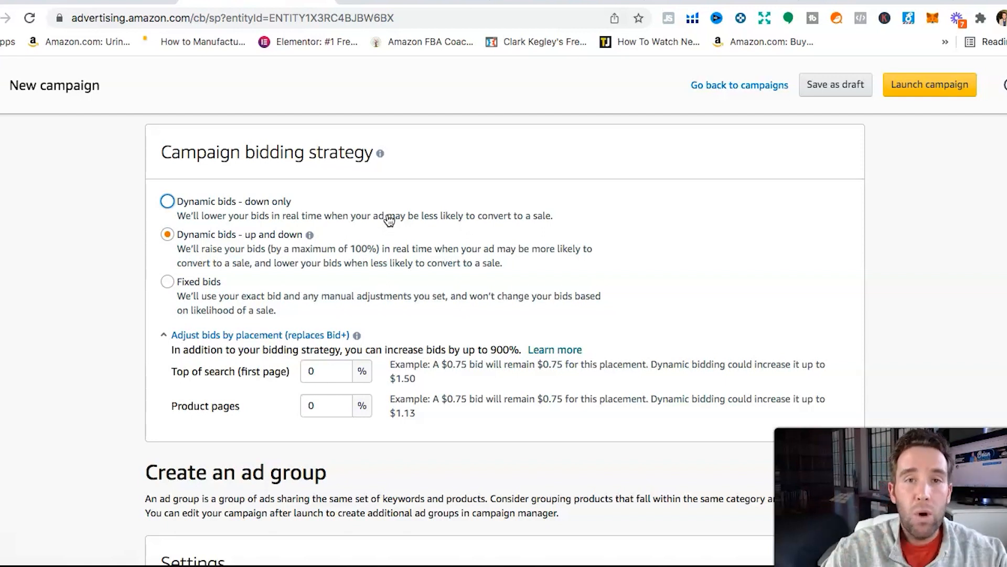
# Step: Try the "Dynamic bids - down only" bidding strategy and return to "Dynamic bids - up and down"
pyautogui.click(259, 201)
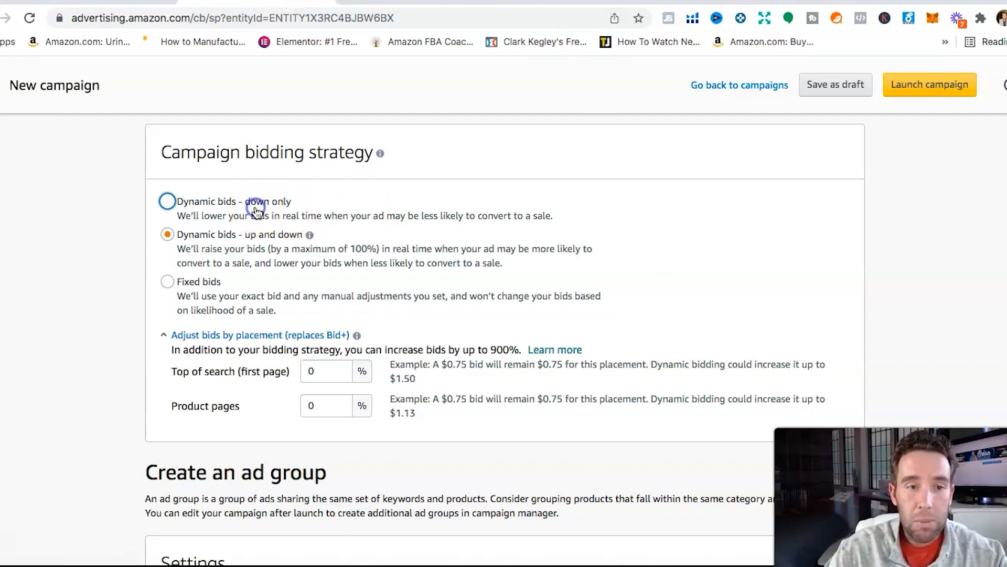
pyautogui.click(357, 224)
pyautogui.click(459, 239)
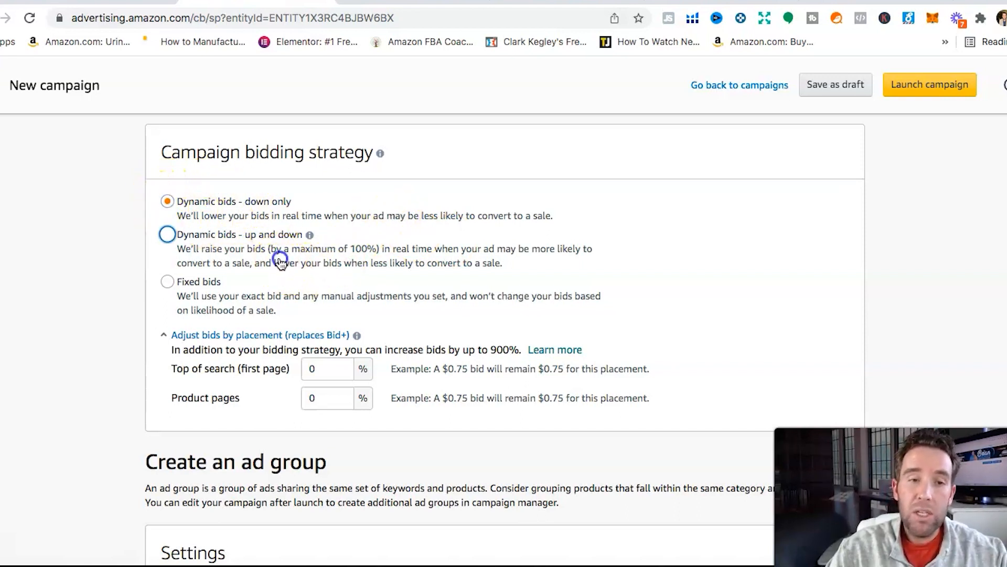
pyautogui.click(277, 256)
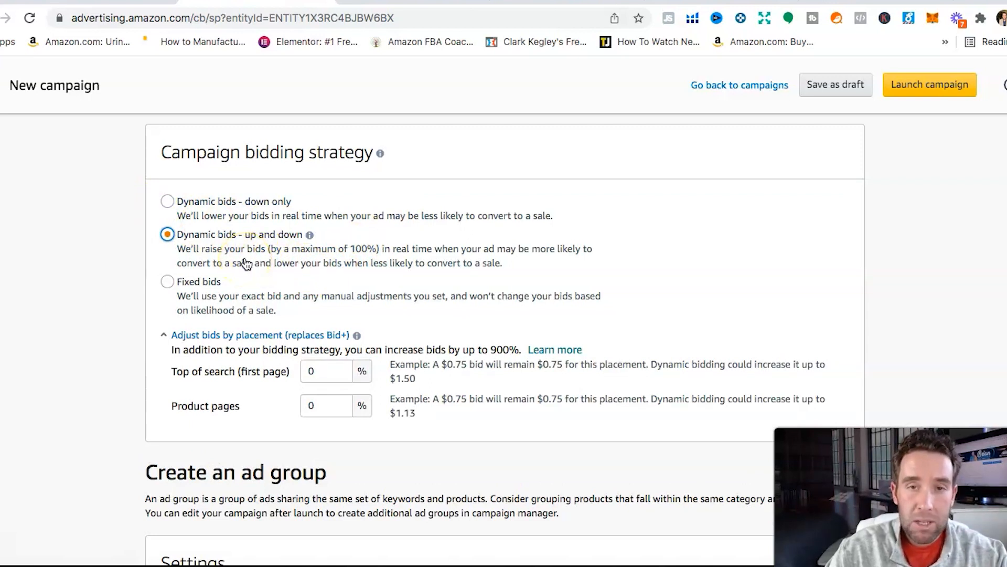
# Step: Set the bid increase for the Top of search (first page) placement to 50%
pyautogui.click(252, 261)
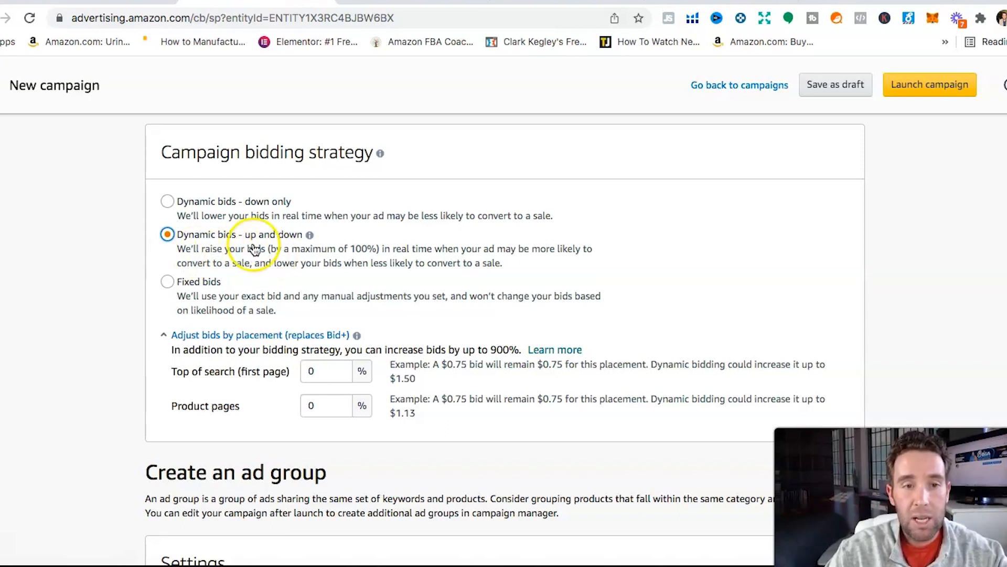
pyautogui.click(194, 335)
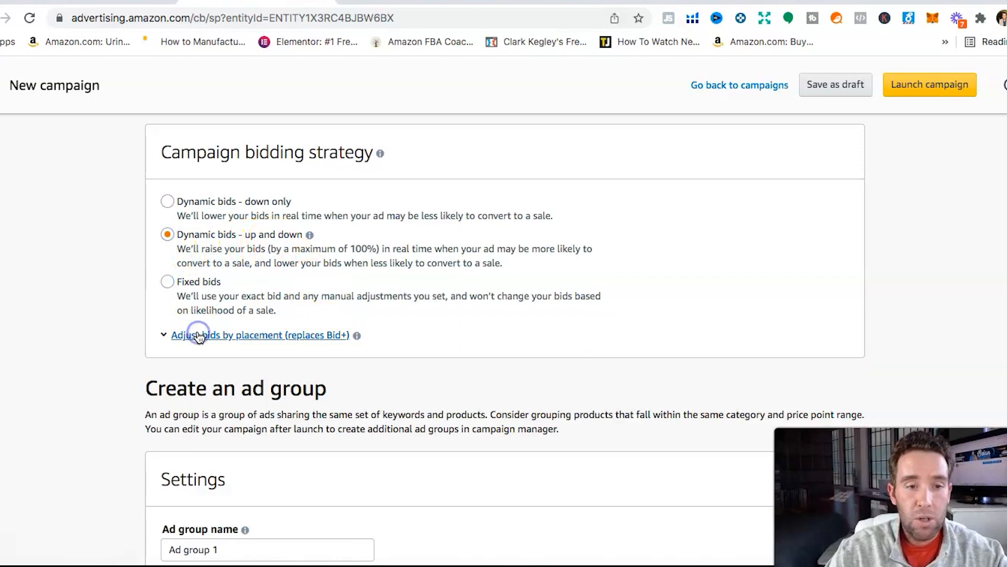
pyautogui.click(236, 338)
pyautogui.scroll(-2, 330, 315)
pyautogui.scroll(-2, 330, 315)
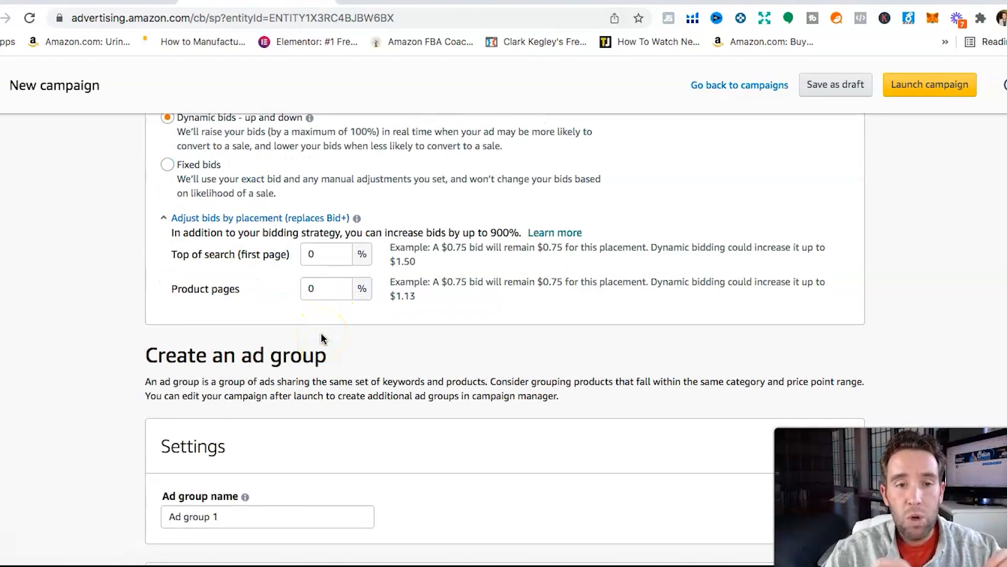
pyautogui.click(322, 258)
pyautogui.press('BackSpace')
pyautogui.write('50')
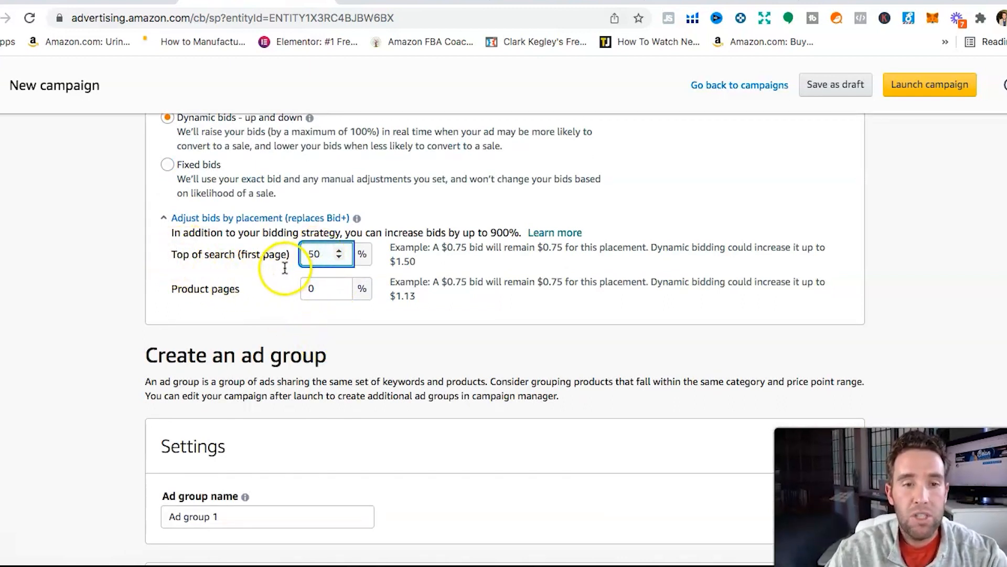
pyautogui.moveTo(169, 252); pyautogui.dragTo(241, 253)
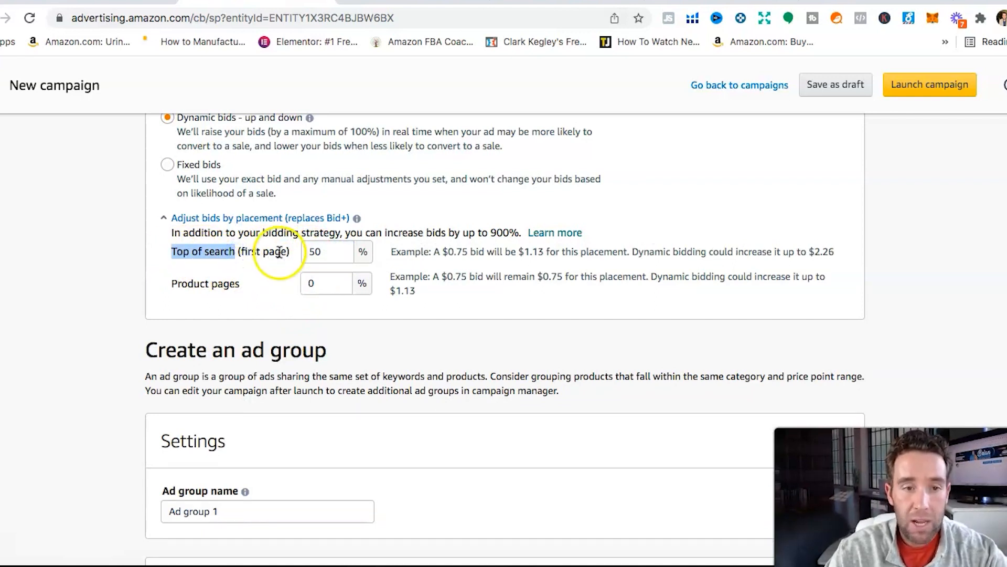
pyautogui.click(293, 254)
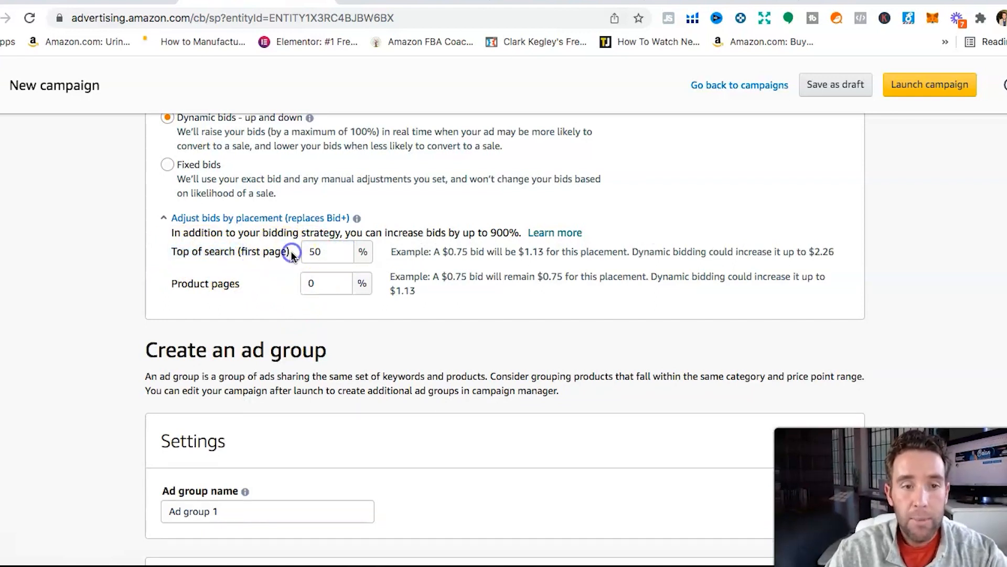
# Step: Examine where sponsored listings appear throughout the Amazon search results for "vibration platform"
pyautogui.click(414, 3)
pyautogui.scroll(15, 525, 419)
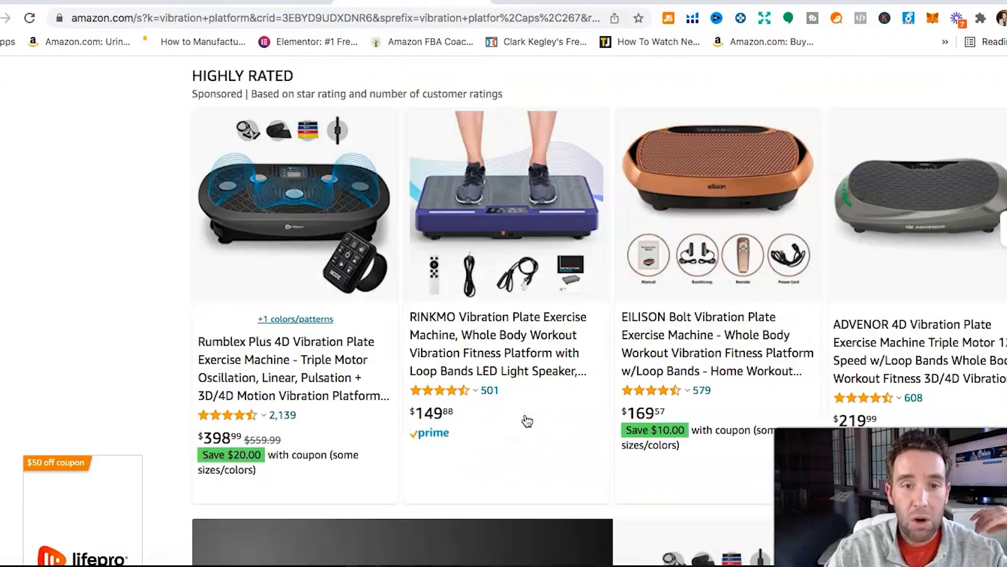
pyautogui.scroll(5, 527, 420)
pyautogui.scroll(-7, 528, 420)
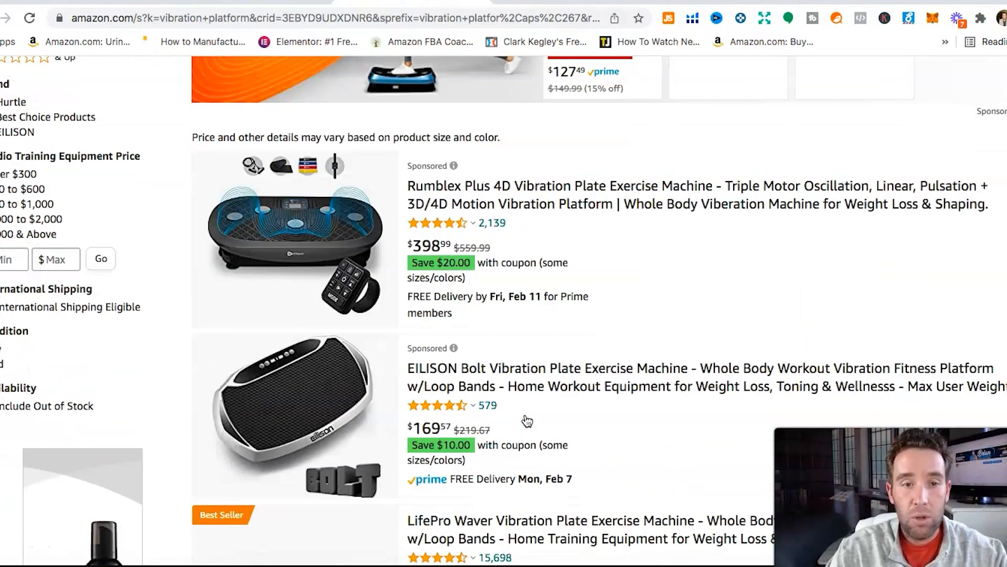
pyautogui.scroll(-1, 527, 420)
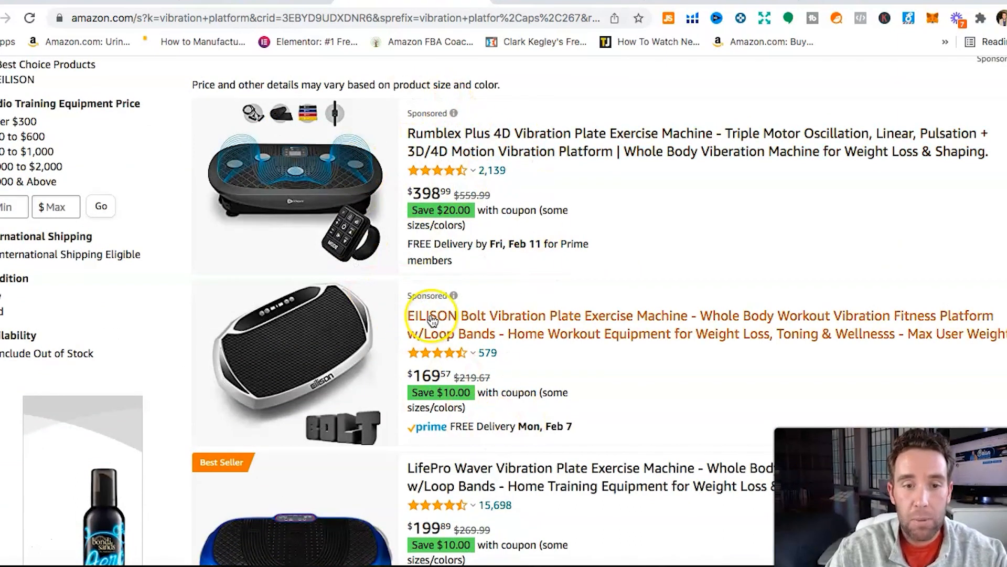
pyautogui.scroll(-20, 433, 321)
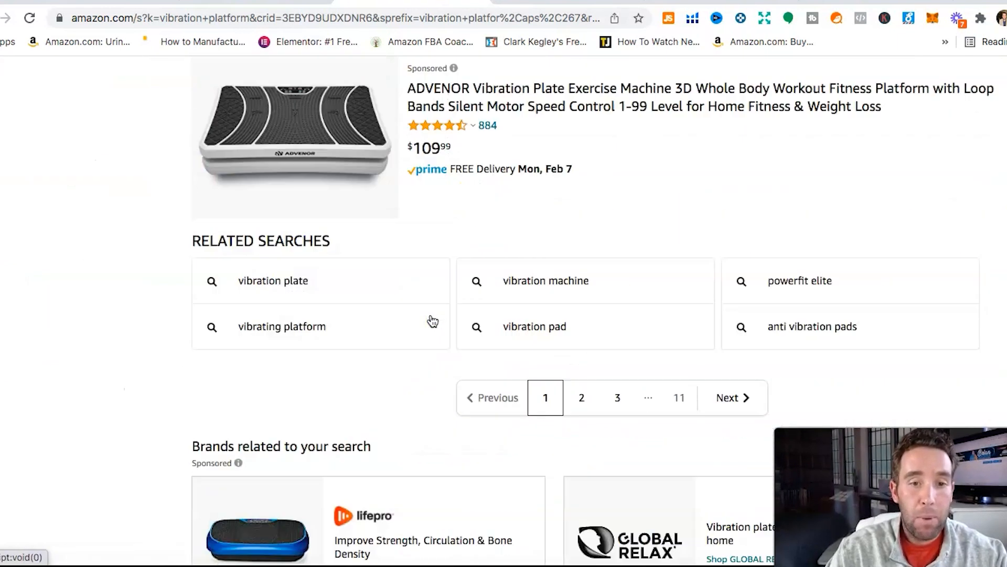
pyautogui.scroll(-10, 433, 321)
pyautogui.scroll(20, 430, 321)
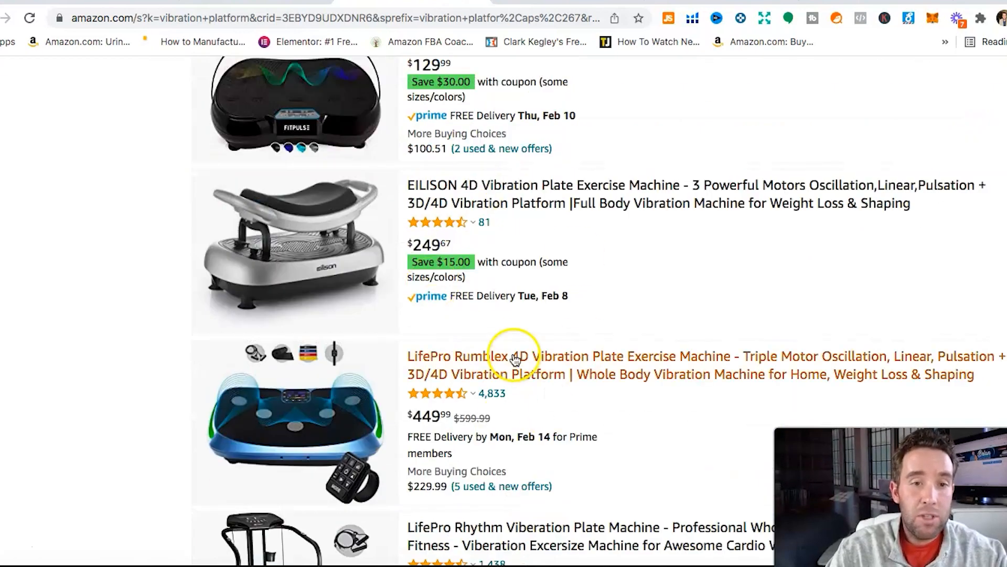
pyautogui.scroll(6, 512, 352)
# Step: Look at the sponsored related products on the vibration plate product page and return to the new campaign form
pyautogui.click(513, 106)
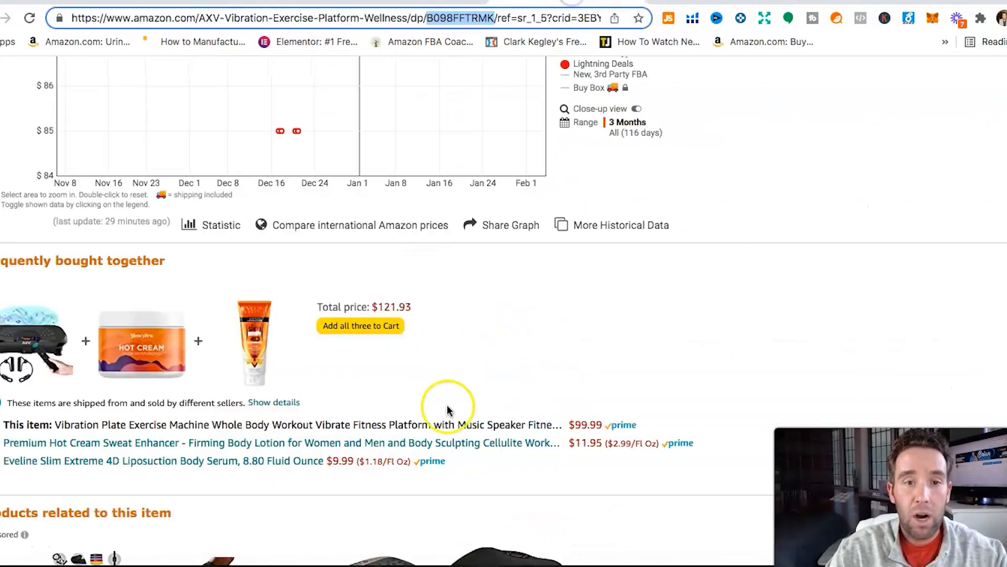
pyautogui.scroll(-6, 447, 410)
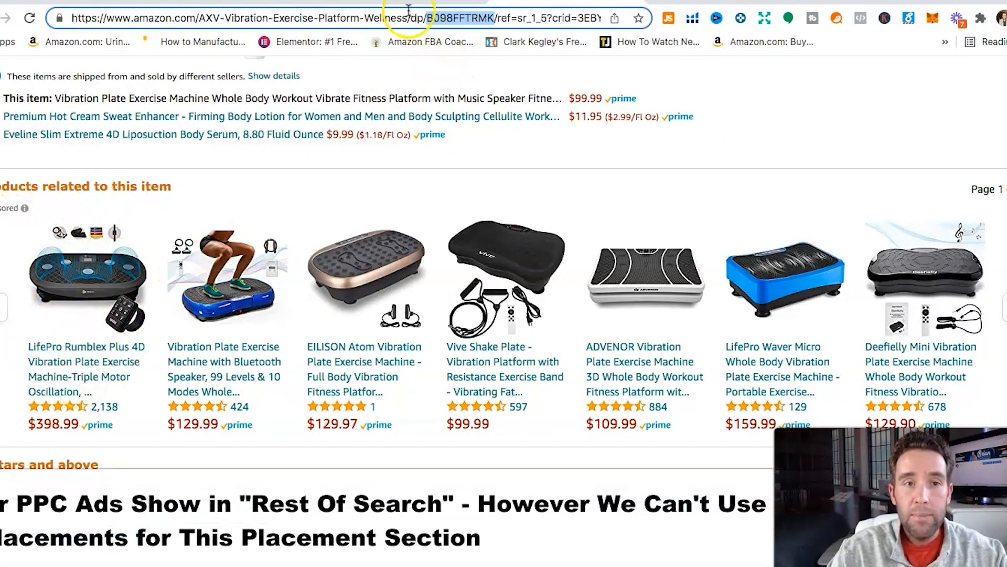
pyautogui.click(241, 2)
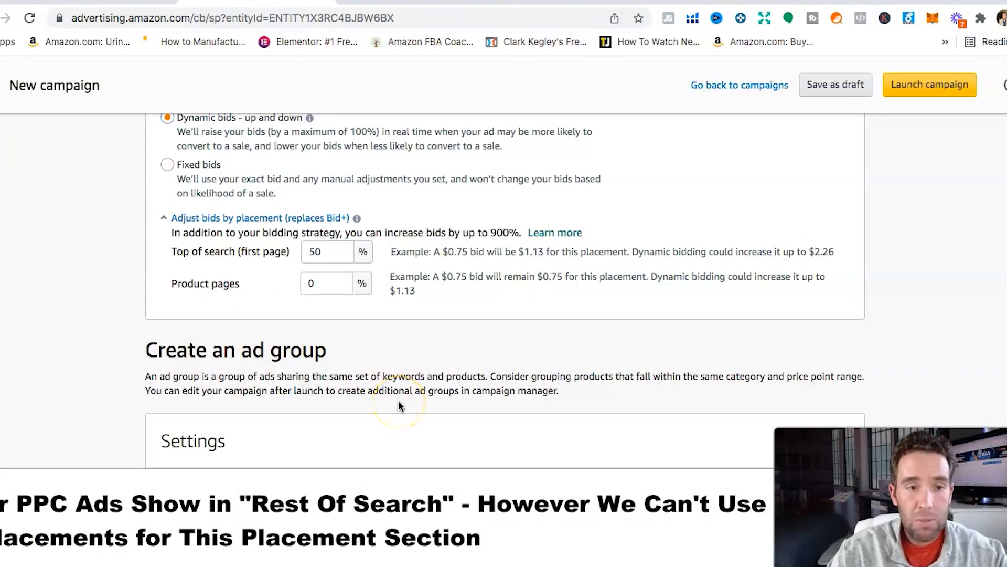
# Step: Set the bid increase for the Product pages placement to 15%
pyautogui.scroll(-1, 398, 400)
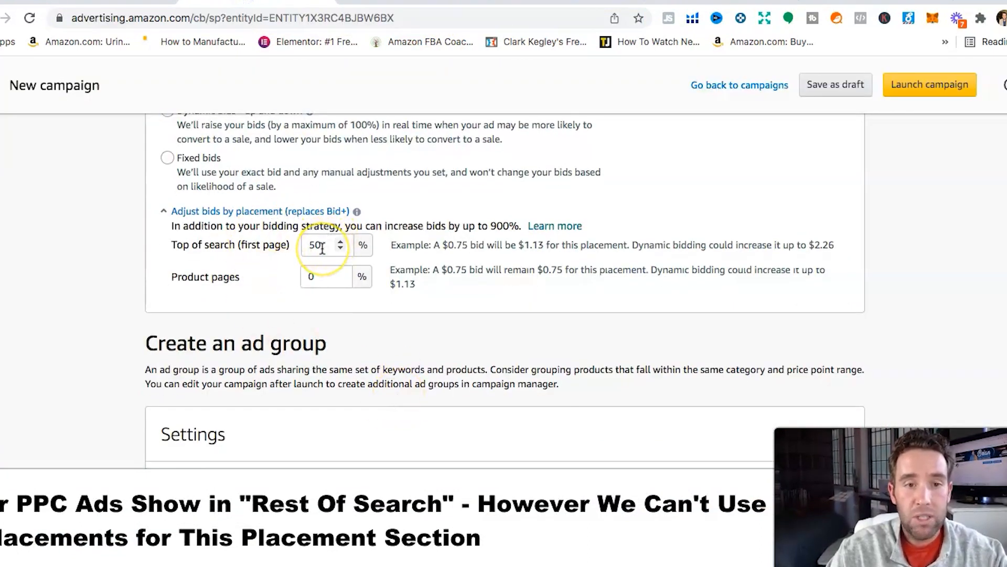
pyautogui.moveTo(174, 244); pyautogui.dragTo(275, 244)
pyautogui.moveTo(173, 281); pyautogui.dragTo(222, 277)
pyautogui.click(243, 278)
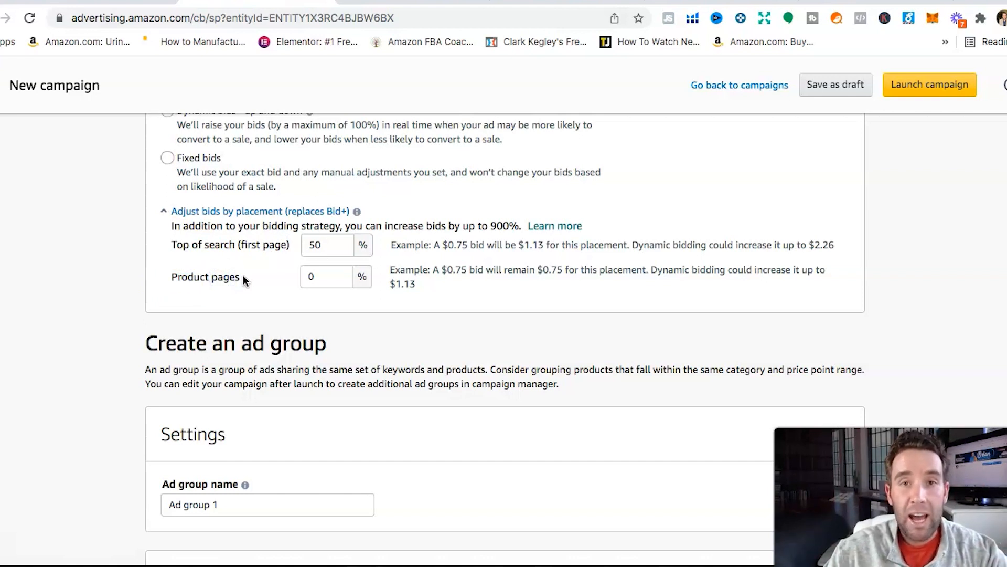
pyautogui.click(314, 277)
pyautogui.press('BackSpace')
pyautogui.write('15')
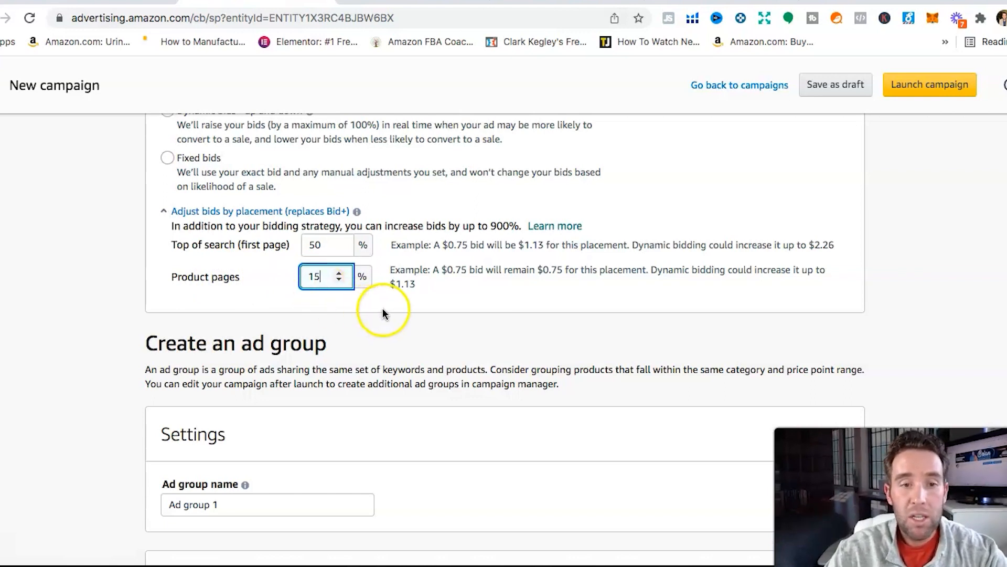
pyautogui.click(447, 298)
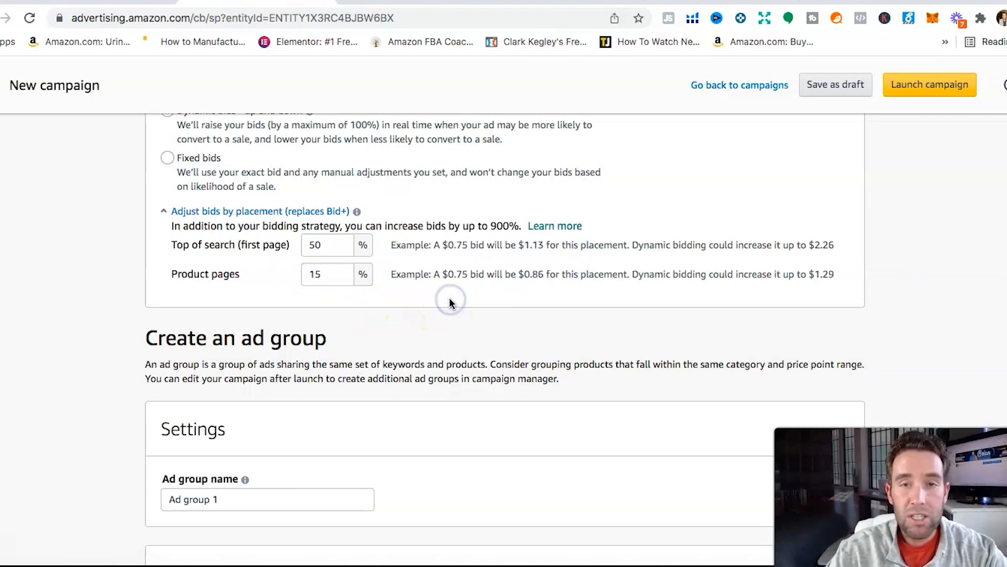
# Step: Set the bid increase for the Product pages placement to 20%
pyautogui.click(320, 255)
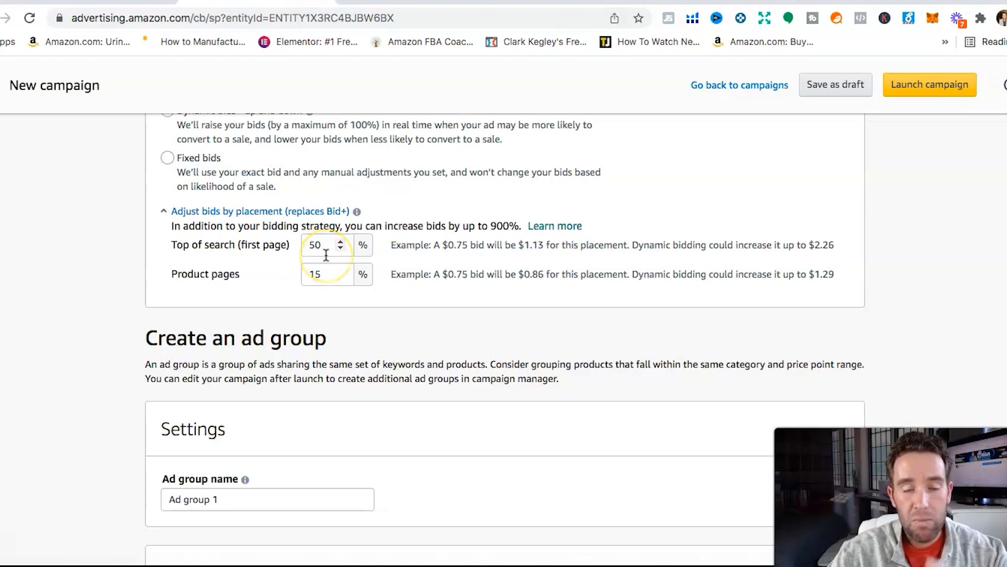
pyautogui.click(317, 271)
pyautogui.click(321, 276)
pyautogui.press('BackSpace')
pyautogui.press('BackSpace')
pyautogui.write('2')
pyautogui.press('BackSpace')
pyautogui.write('20')
pyautogui.click(513, 324)
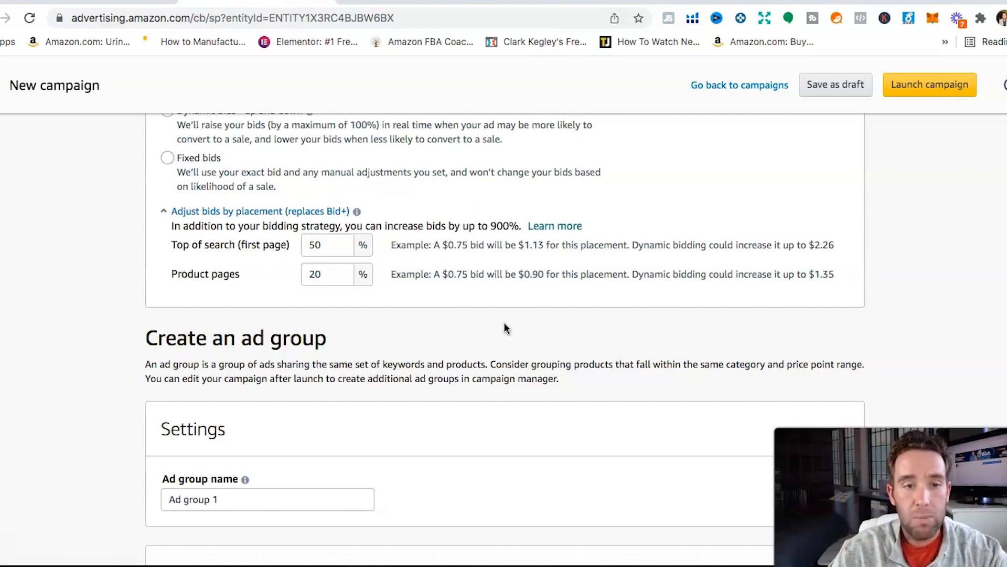
# Step: Name the ad group "Auto 1 Launch - All 4 groups product name"
pyautogui.scroll(-1, 506, 329)
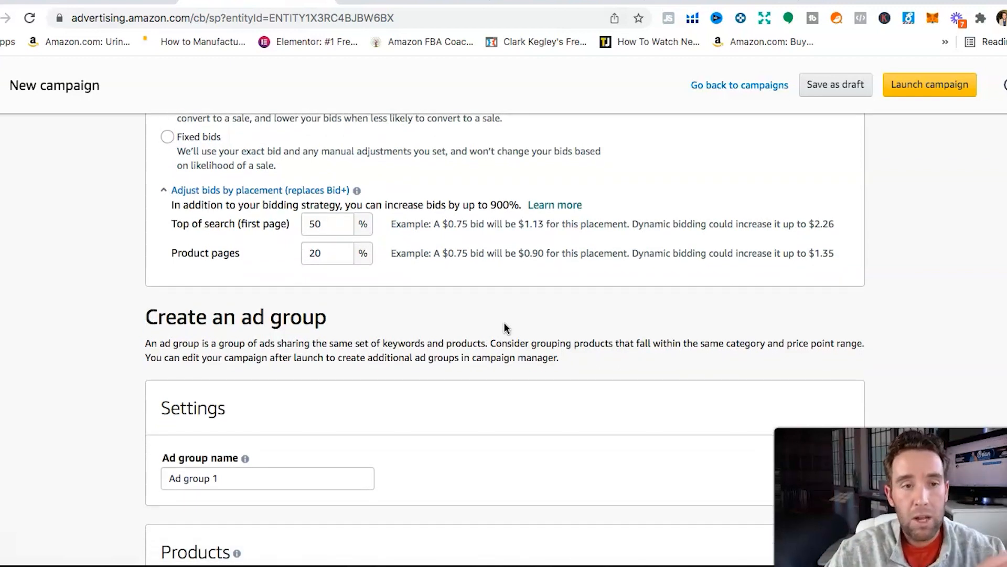
pyautogui.click(487, 328)
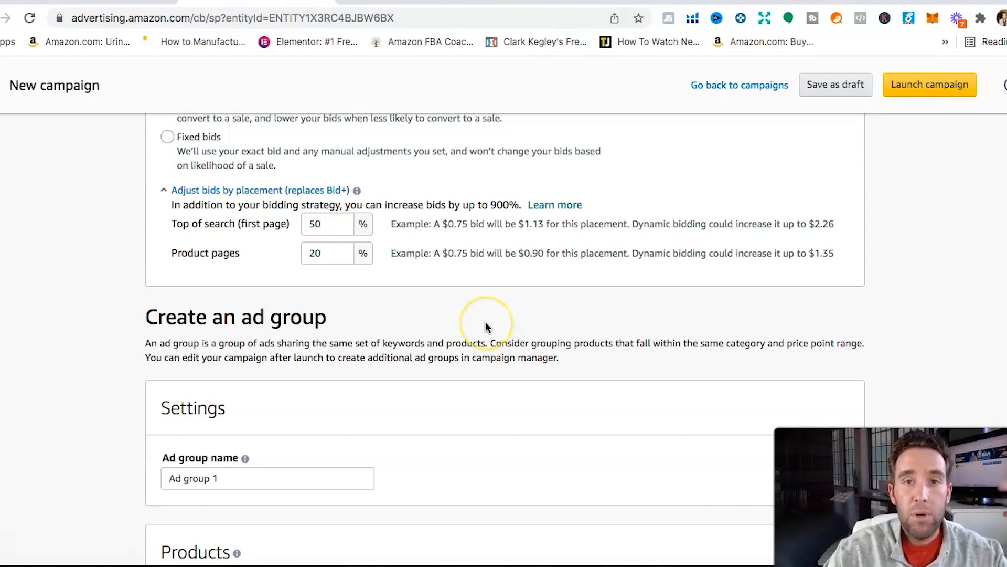
pyautogui.scroll(-4, 486, 325)
pyautogui.tripleClick(160, 400)
pyautogui.write('Auto 1')
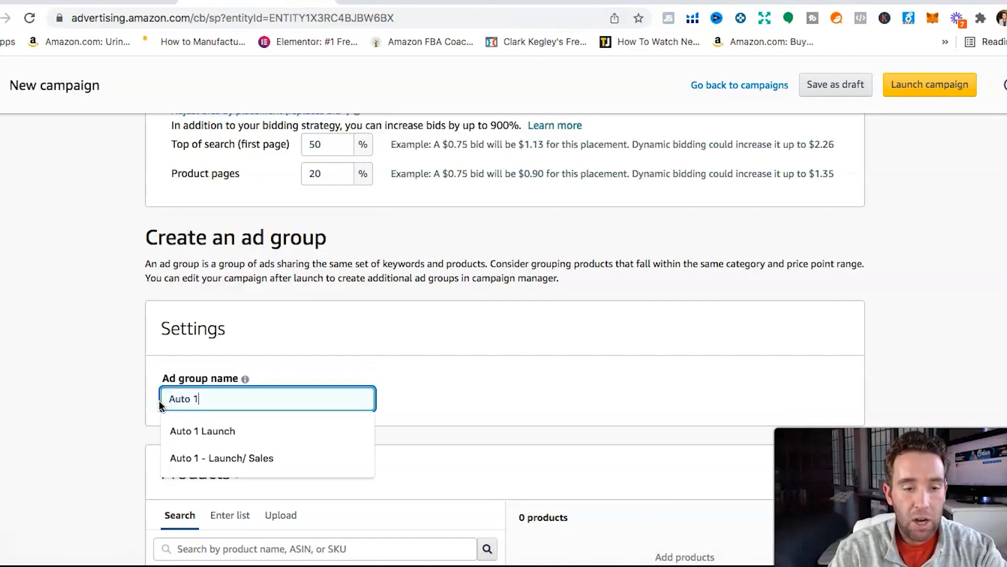
pyautogui.write(' Launch 4 ')
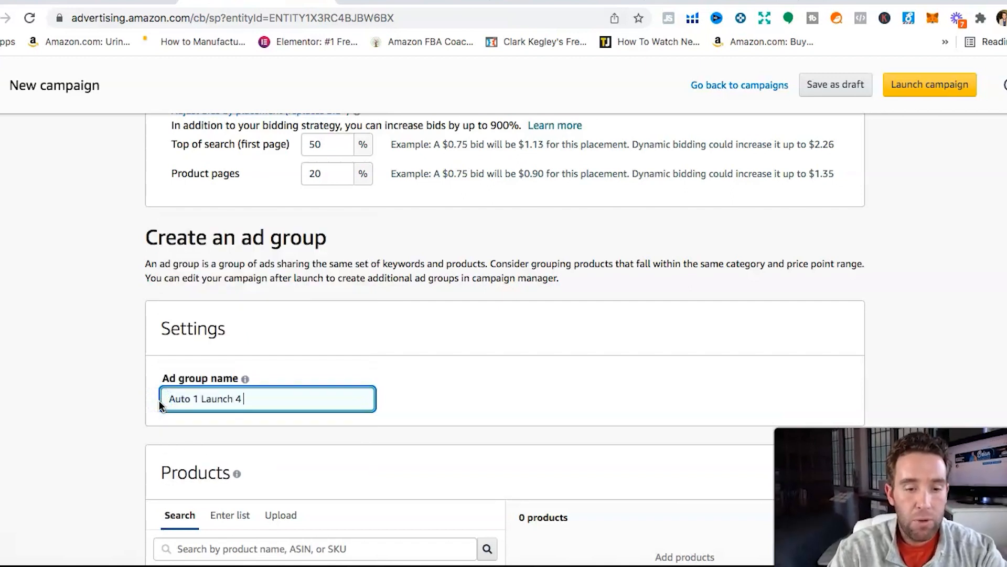
pyautogui.write('groups')
pyautogui.click(234, 399)
pyautogui.write('- All')
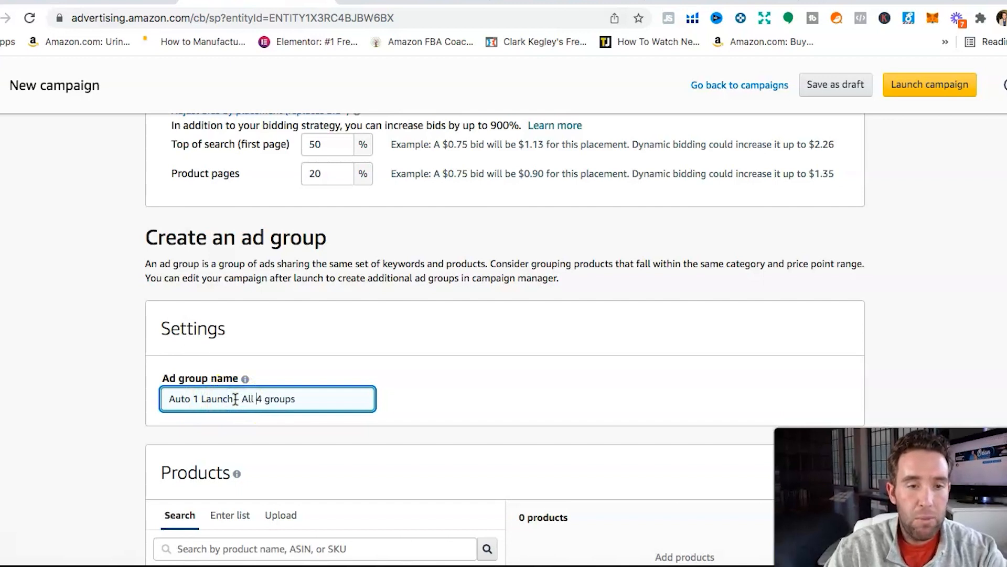
pyautogui.click(311, 404)
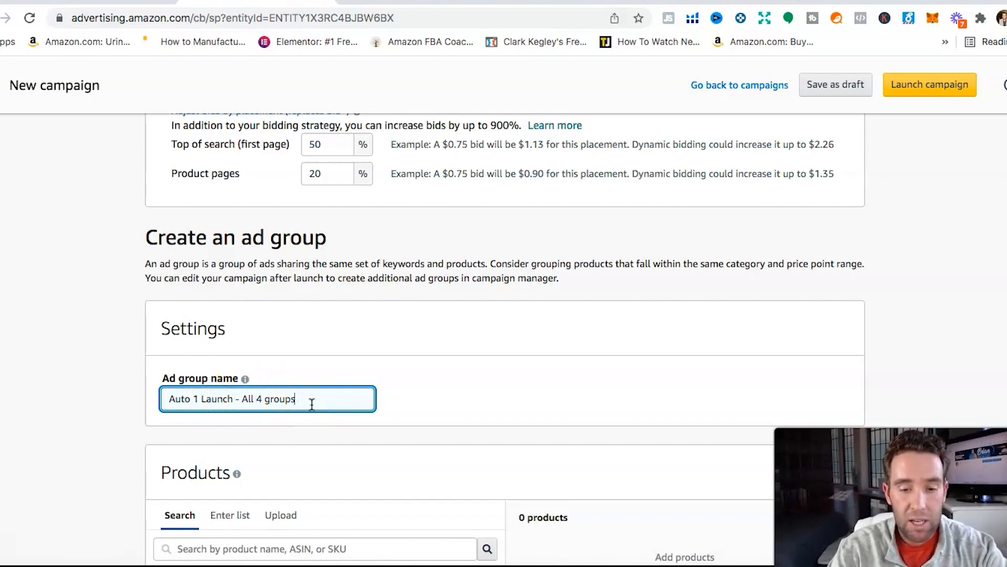
pyautogui.write('product name')
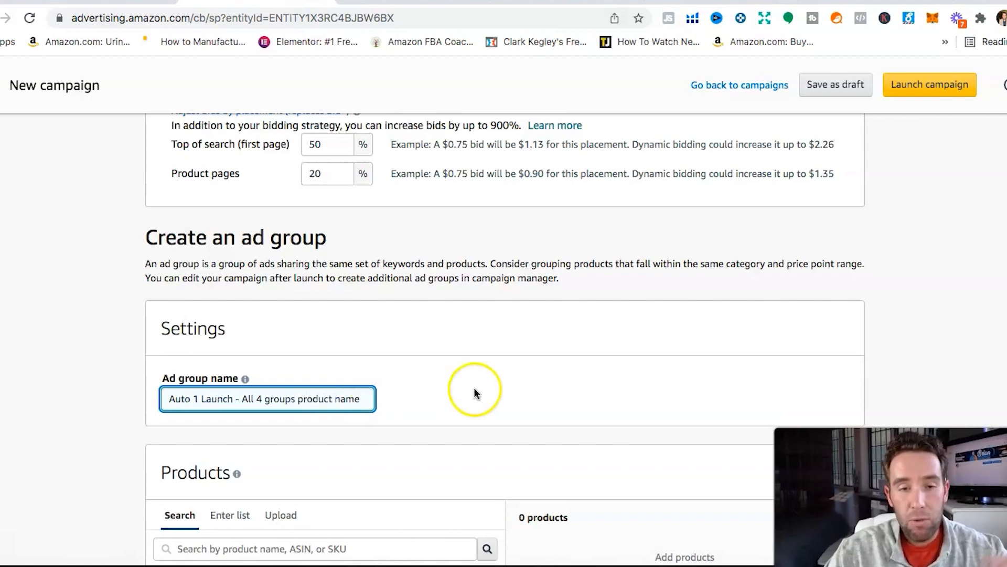
# Step: Add the third product in the product list to the ad group
pyautogui.scroll(-6, 474, 389)
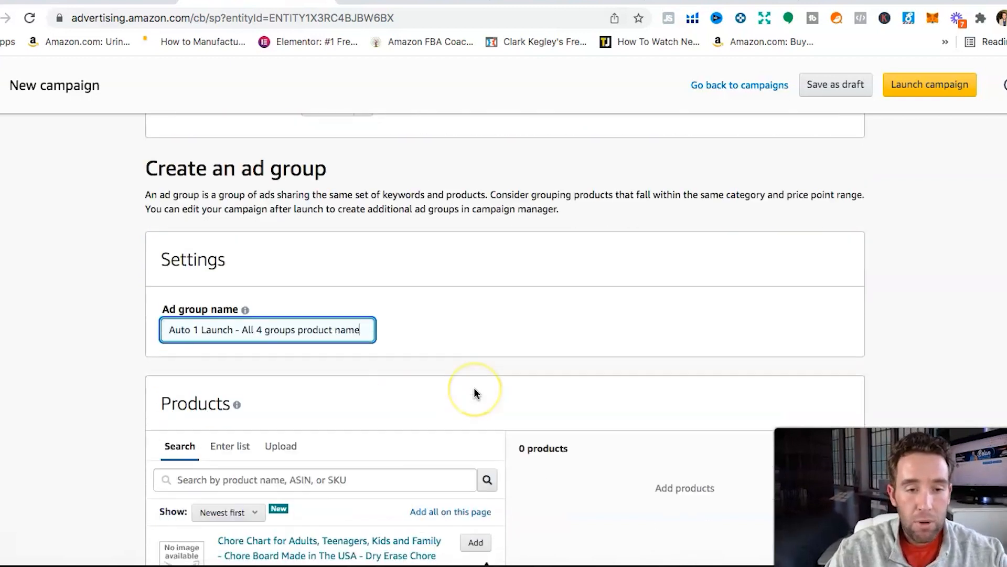
pyautogui.scroll(-1, 474, 391)
pyautogui.click(478, 413)
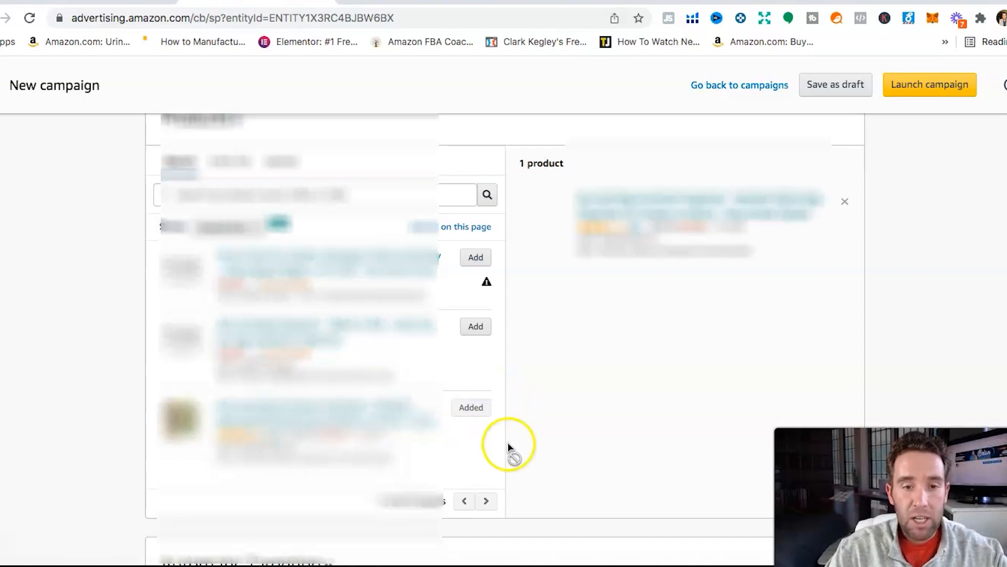
# Step: Switch automatic targeting from a default bid to bids set by targeting group
pyautogui.scroll(-4, 514, 477)
pyautogui.scroll(-10, 514, 477)
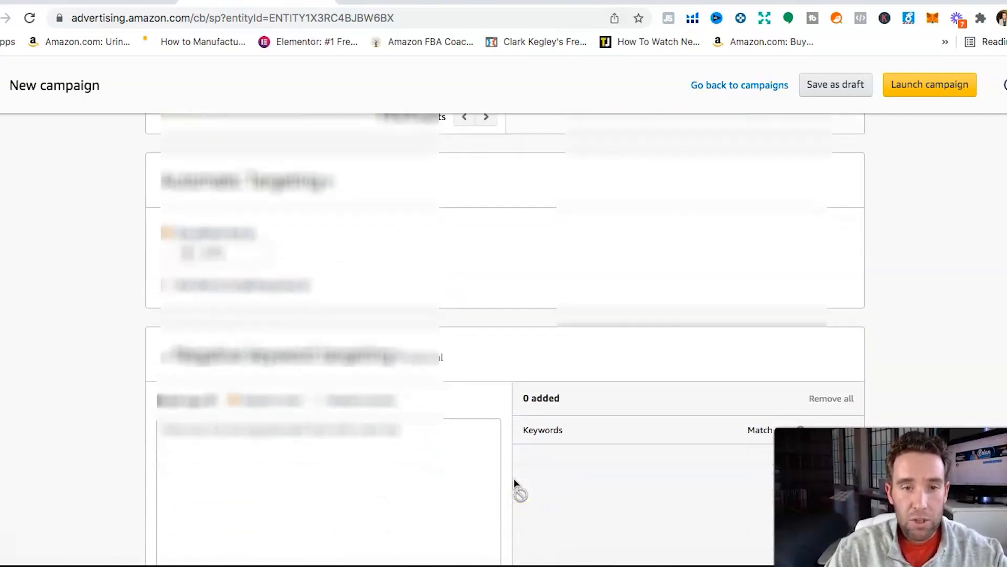
pyautogui.click(217, 215)
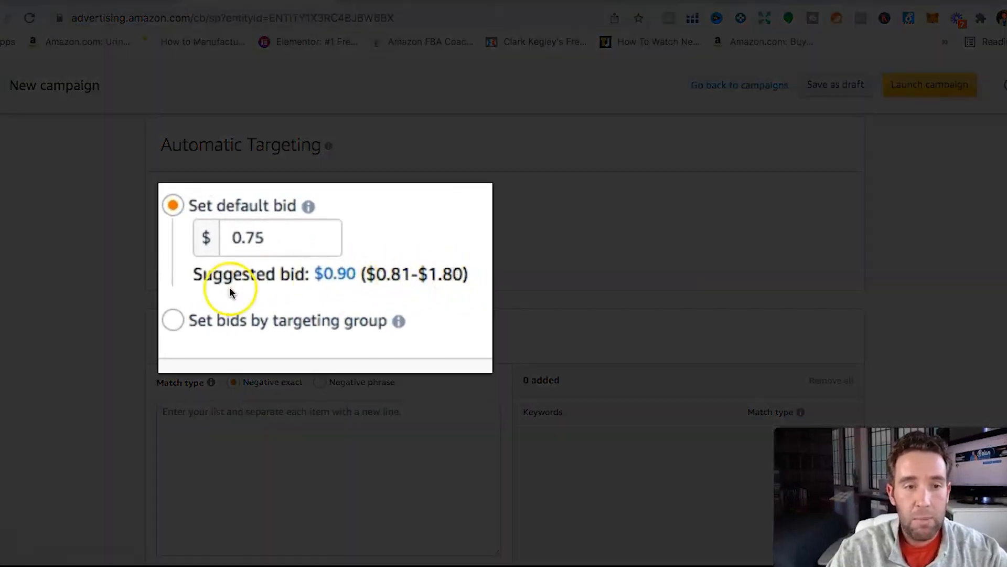
pyautogui.click(173, 320)
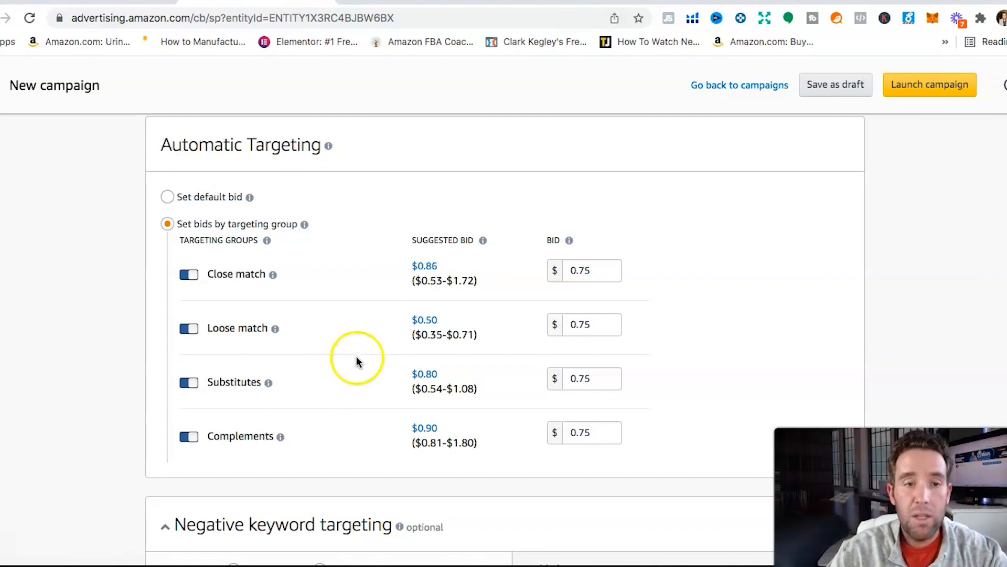
# Step: Set the bid for the Close match targeting group to $0.93
pyautogui.click(594, 270)
pyautogui.press('BackSpace')
pyautogui.press('BackSpace')
pyautogui.press('BackSpace')
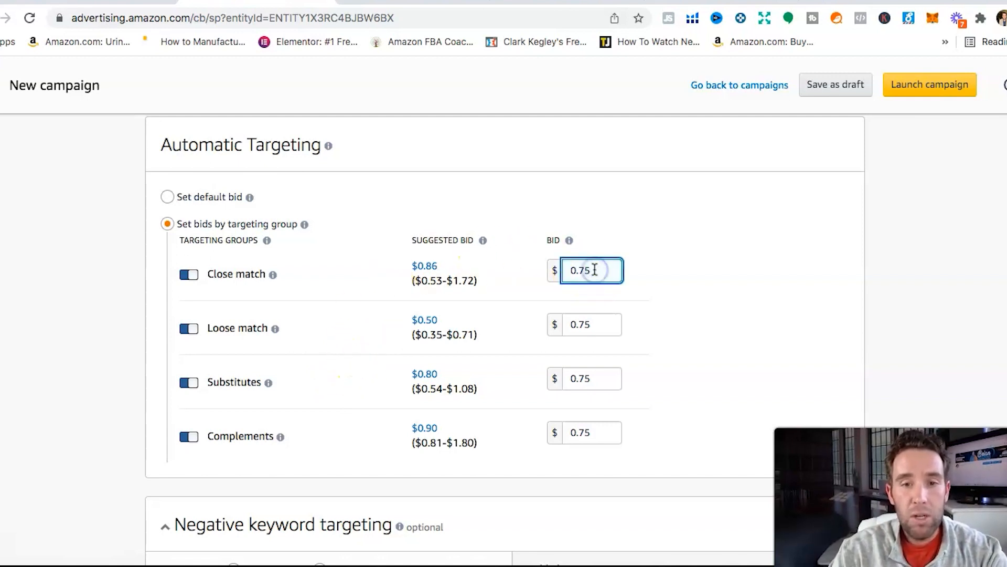
pyautogui.write('.')
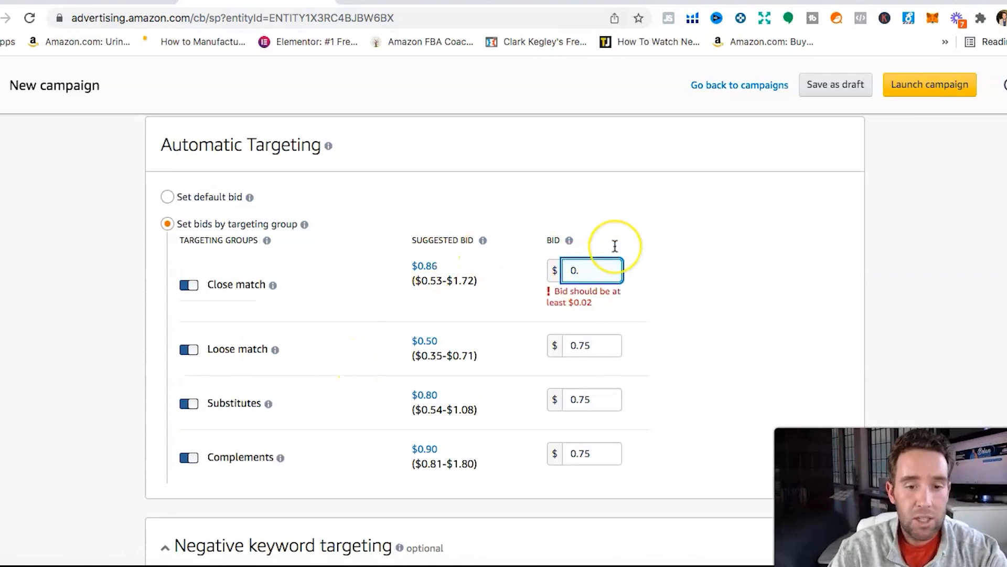
pyautogui.write('93')
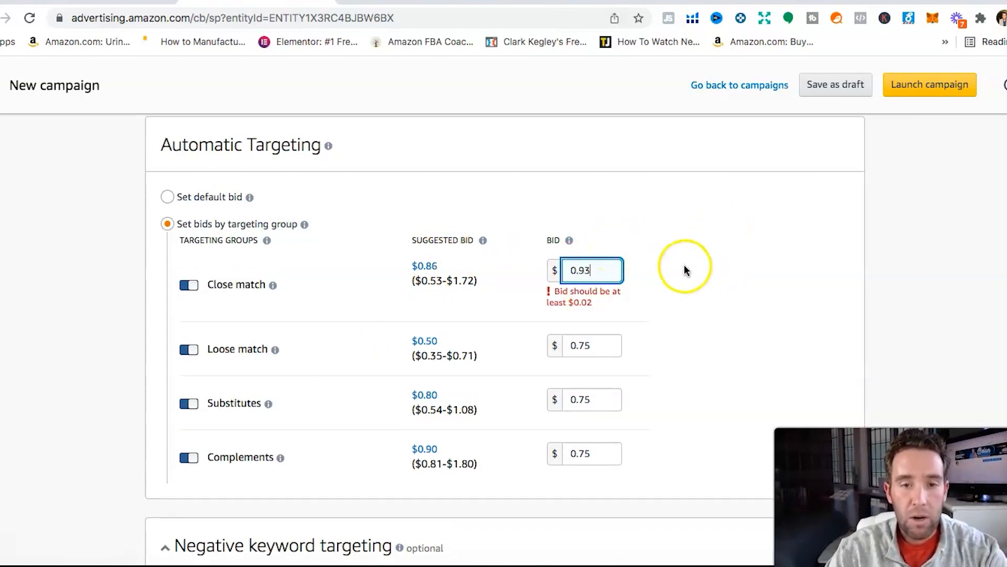
# Step: Set the bid for the Loose match targeting group to $0.55
pyautogui.click(595, 345)
pyautogui.click(603, 332)
pyautogui.press('BackSpace')
pyautogui.press('BackSpace')
pyautogui.write('55')
pyautogui.click(656, 345)
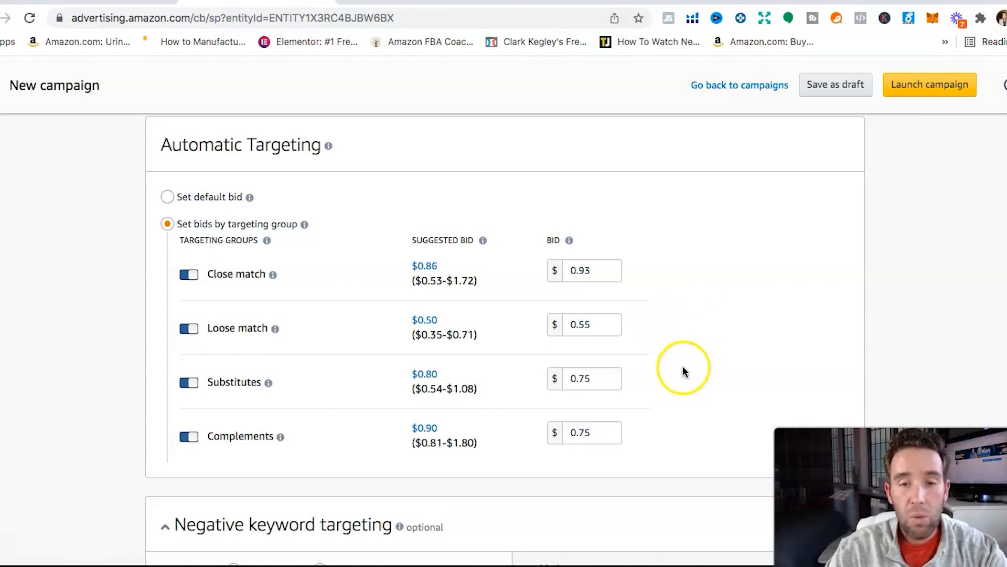
# Step: Set the bid for the Substitutes targeting group to $0.85
pyautogui.click(591, 378)
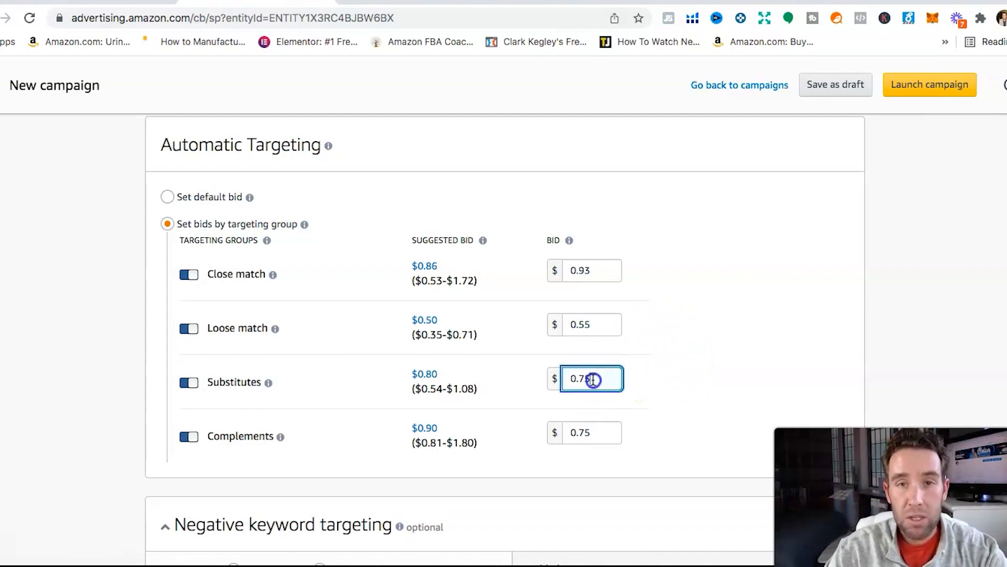
pyautogui.press('BackSpace')
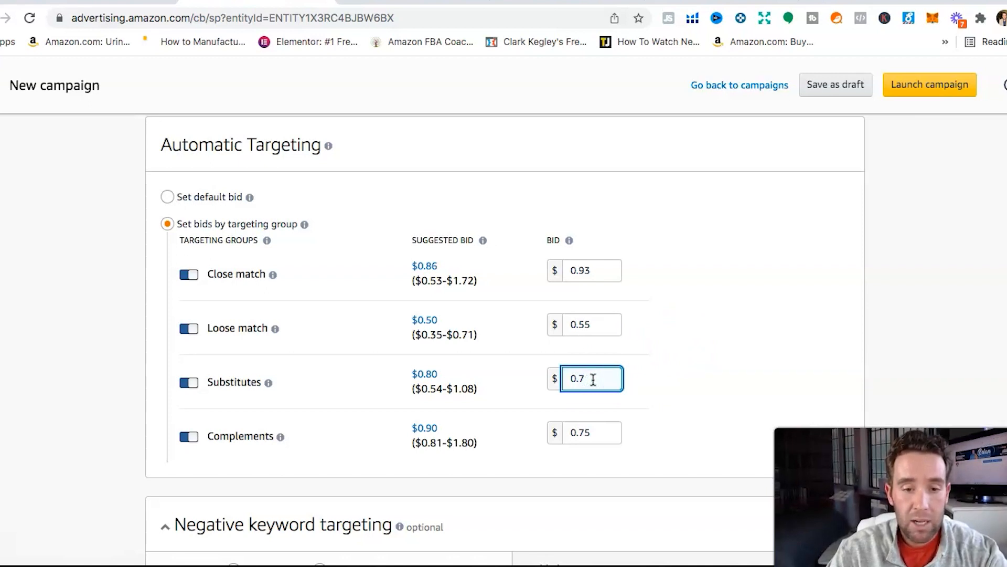
pyautogui.press('BackSpace')
pyautogui.write('85')
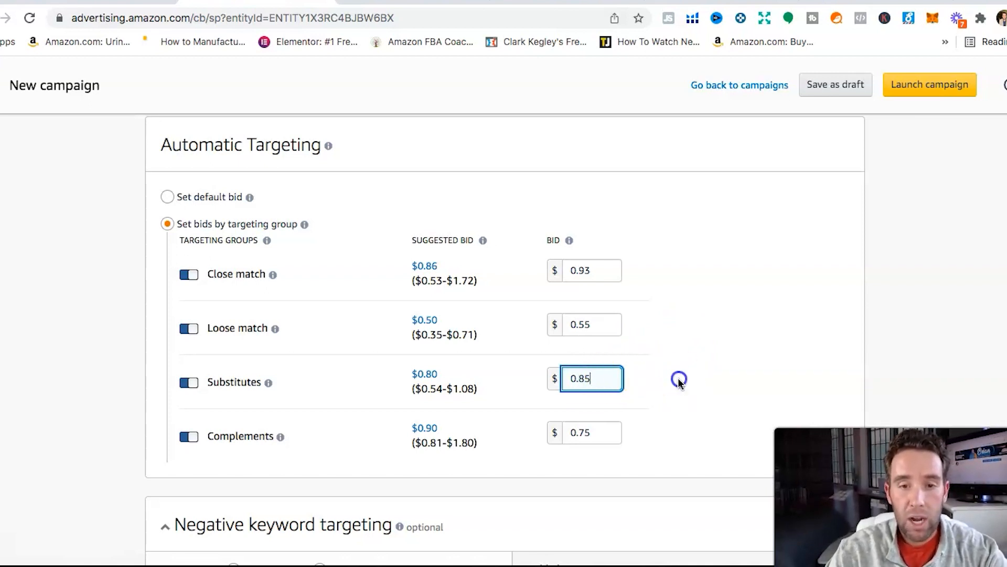
pyautogui.click(678, 378)
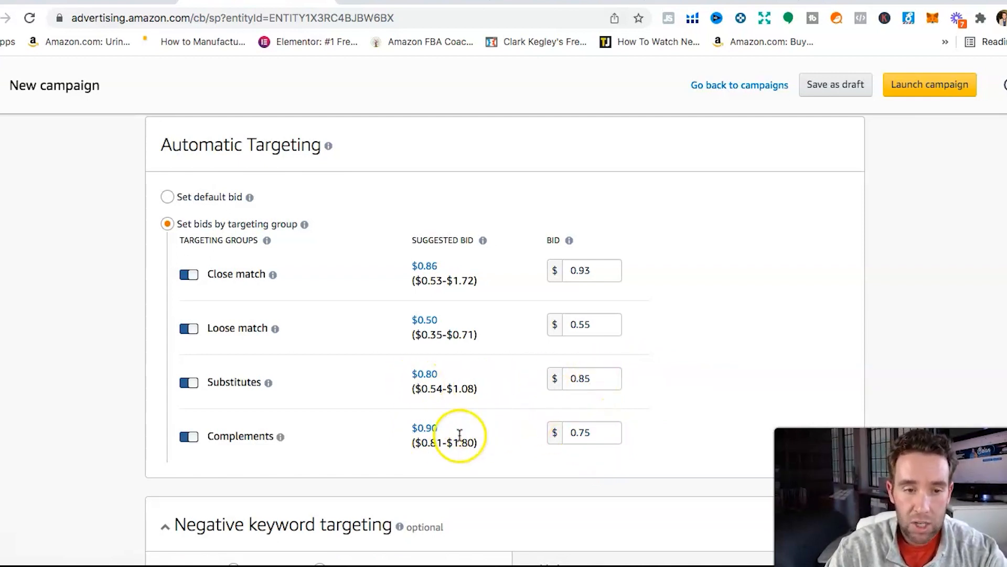
# Step: Set the bid for the Complements targeting group to $0.96
pyautogui.click(591, 432)
pyautogui.press('BackSpace')
pyautogui.press('BackSpace')
pyautogui.write('95')
pyautogui.press('BackSpace')
pyautogui.write('6')
pyautogui.click(674, 414)
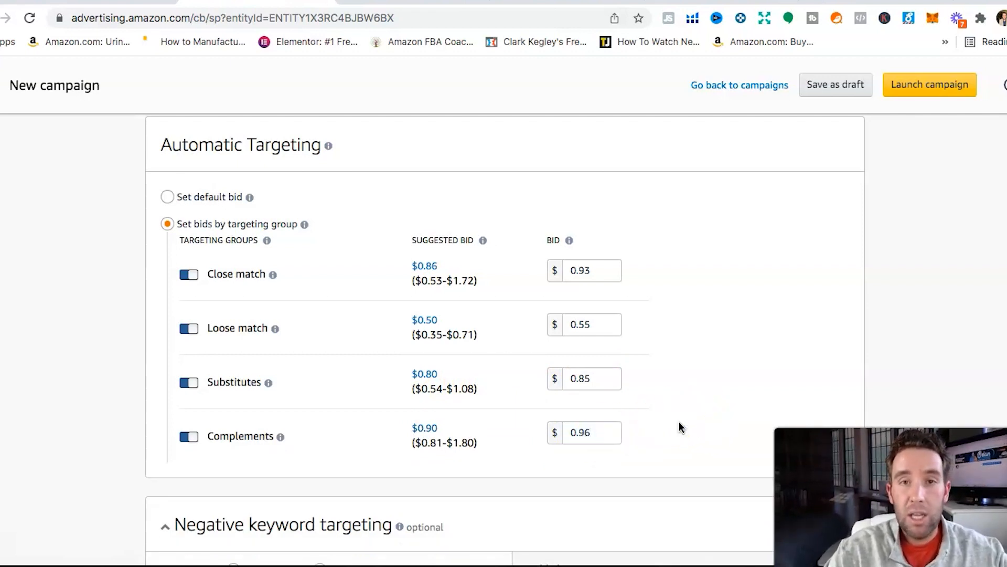
# Step: Change the Loose match bid to $0.56 and the Substitutes bid to $0.87
pyautogui.click(596, 329)
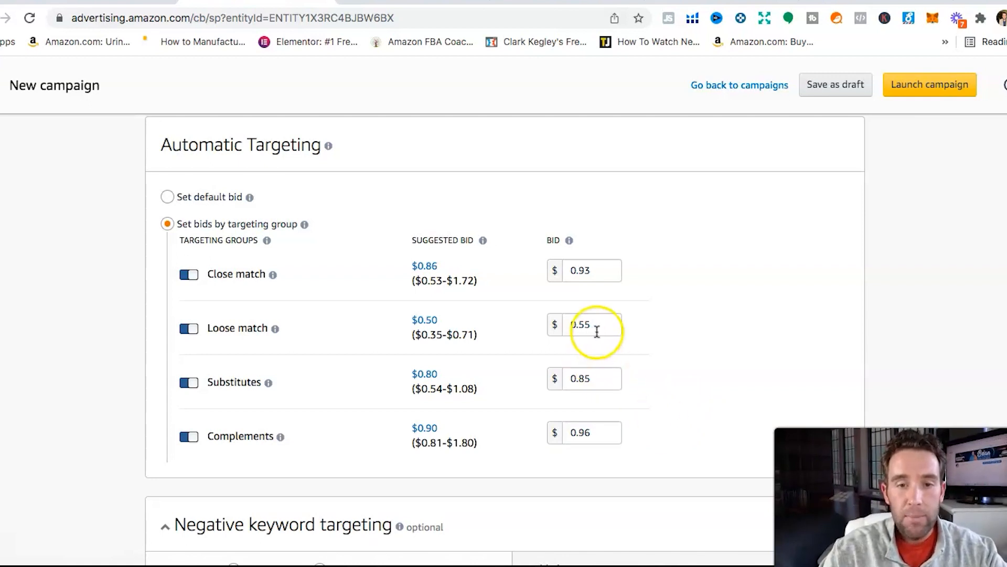
pyautogui.press('BackSpace')
pyautogui.write('6')
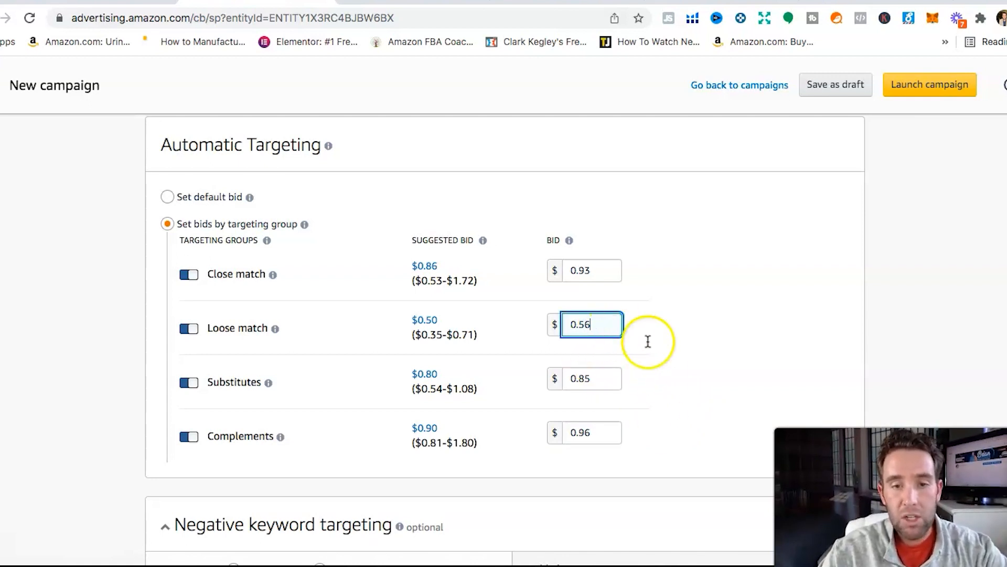
pyautogui.click(600, 378)
pyautogui.press('BackSpace')
pyautogui.write('7')
pyautogui.click(659, 417)
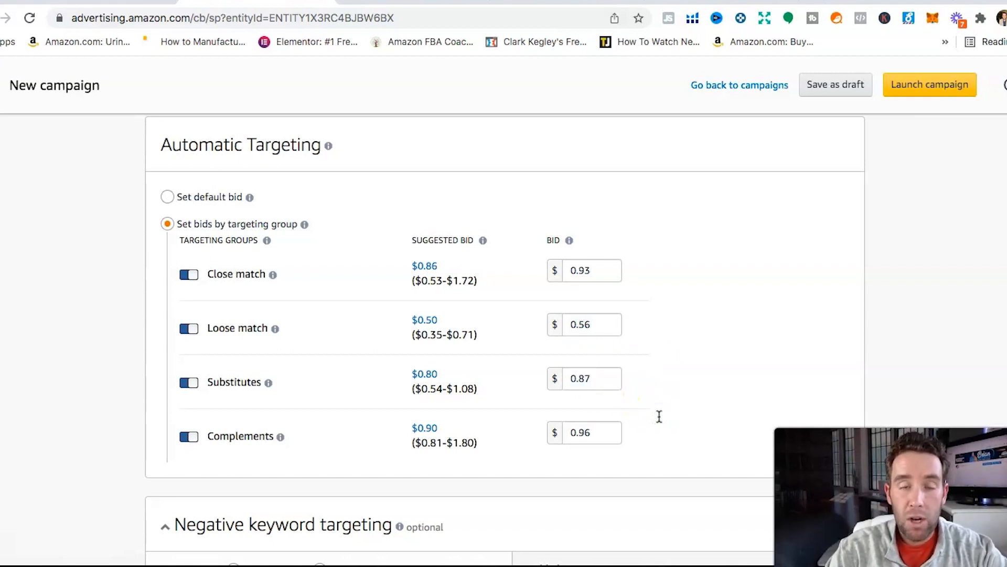
# Step: Collapse the optional Negative keyword targeting section below the targeting group bids
pyautogui.scroll(-5, 659, 417)
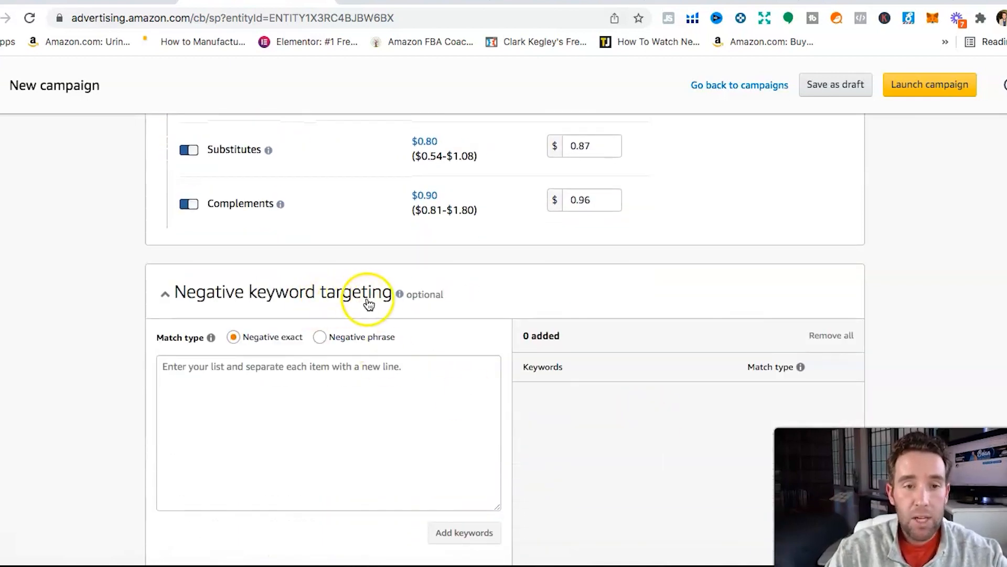
pyautogui.click(176, 295)
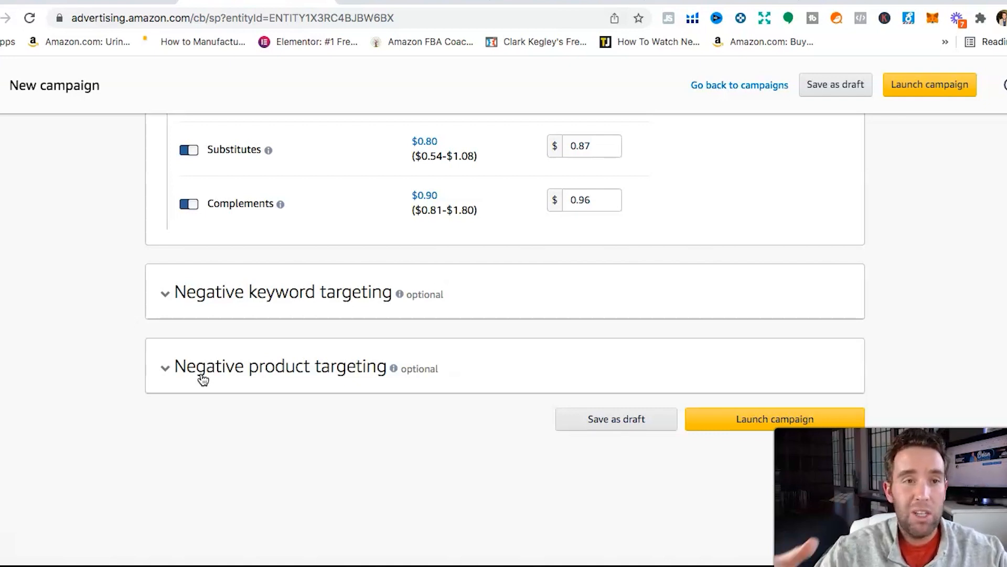
pyautogui.click(209, 435)
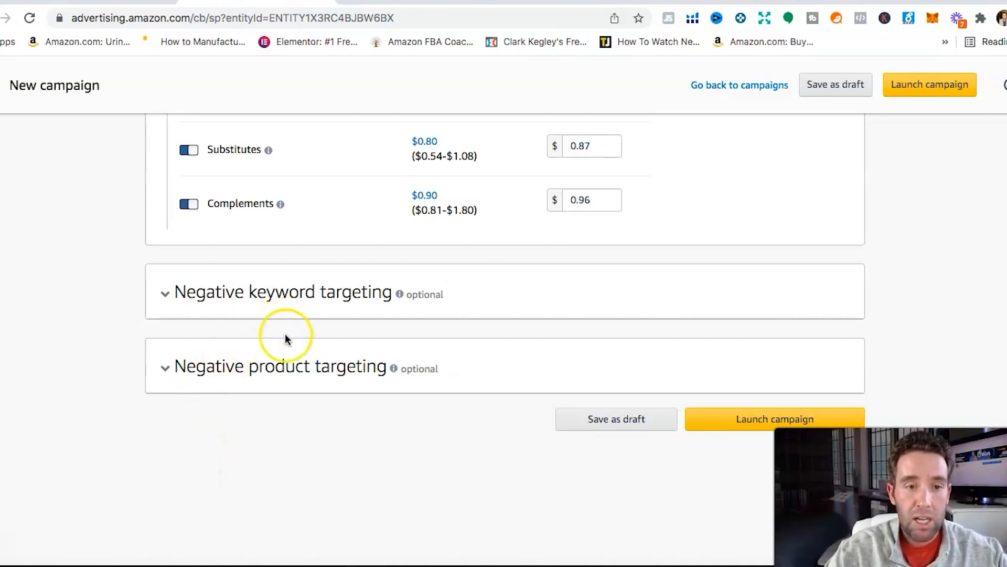
pyautogui.scroll(1, 172, 417)
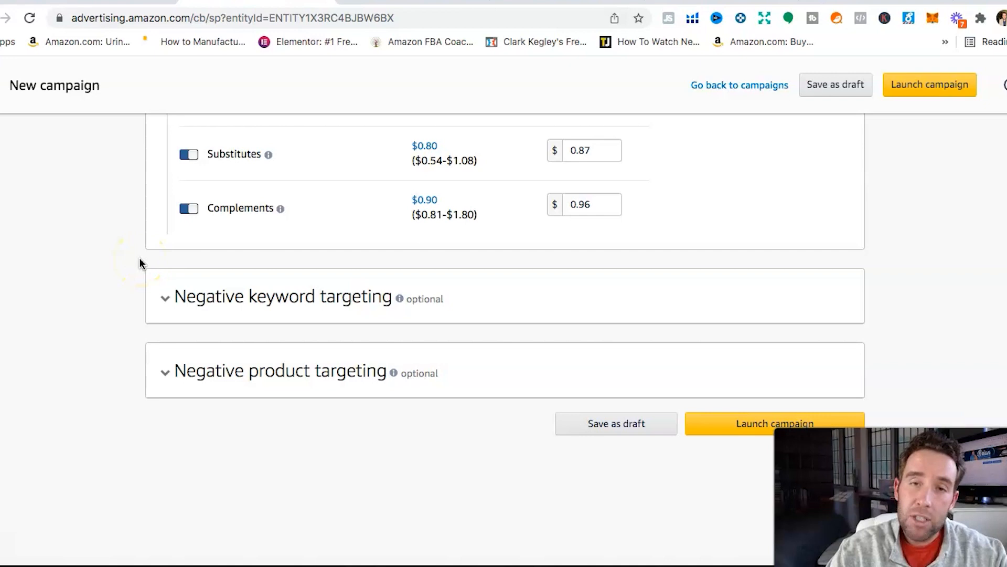
pyautogui.click(210, 442)
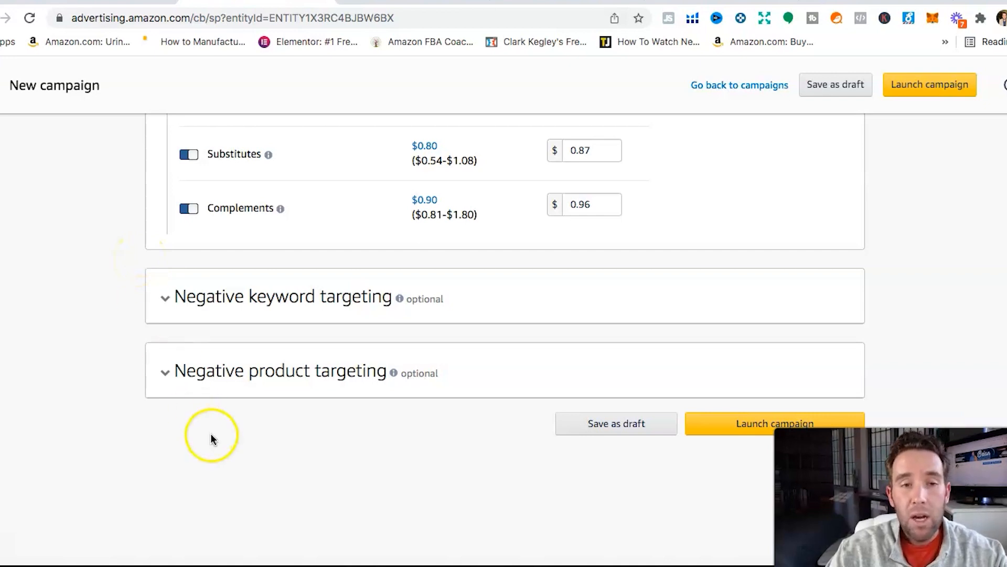
pyautogui.click(218, 480)
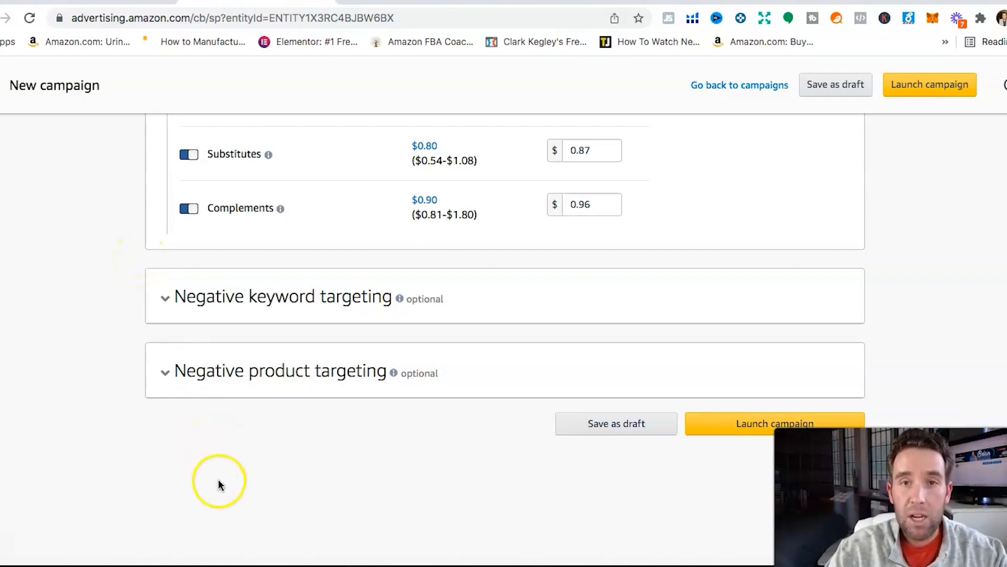
pyautogui.click(247, 503)
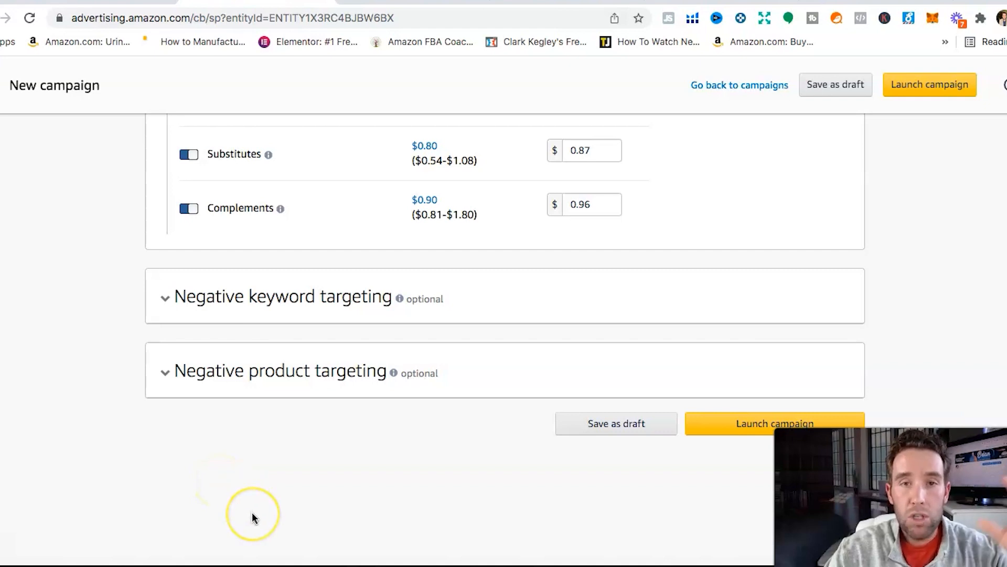
pyautogui.click(253, 510)
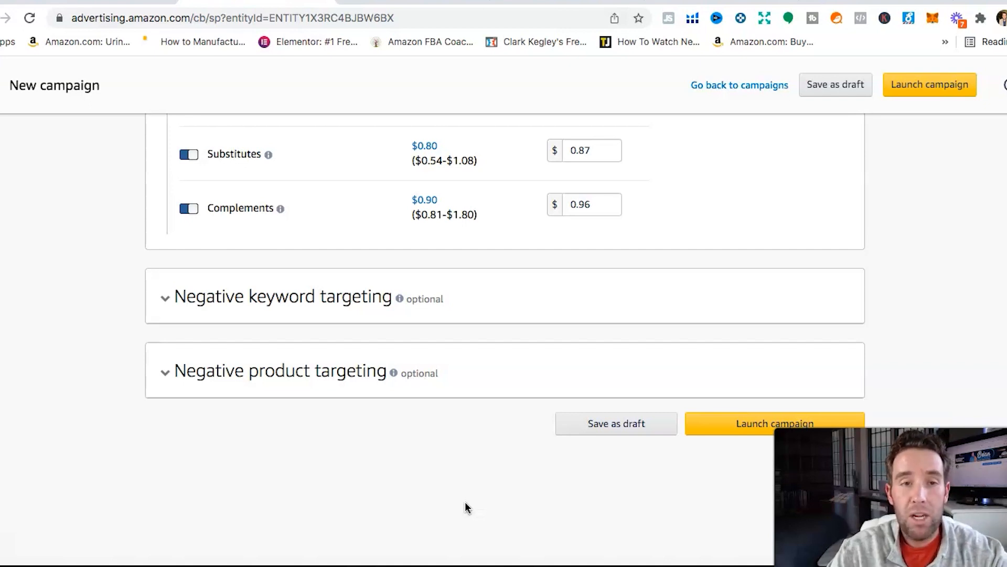
# Step: Replace the campaign name with "Auto 2 Low Bid 1" in the campaign settings
pyautogui.scroll(20, 316, 516)
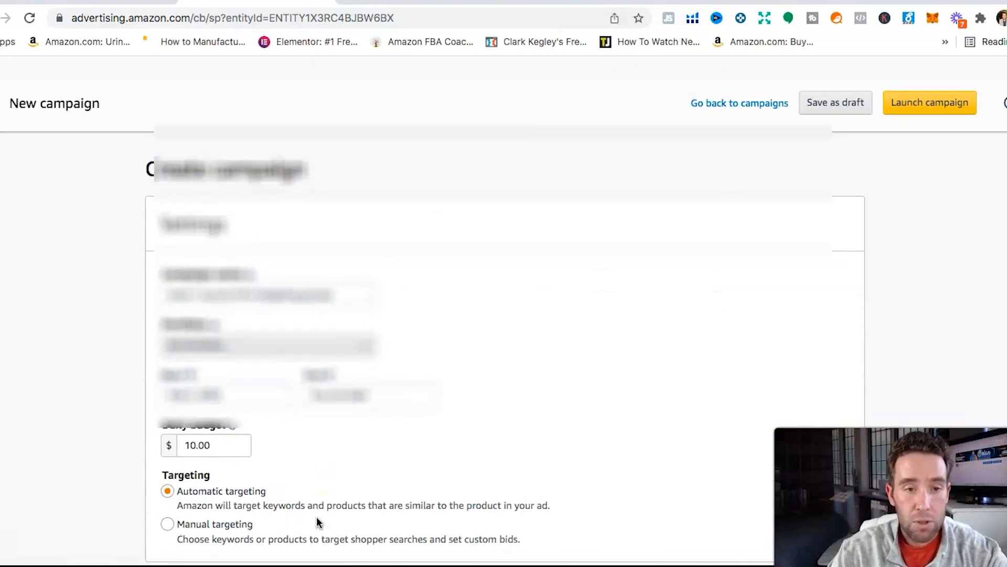
pyautogui.click(336, 279)
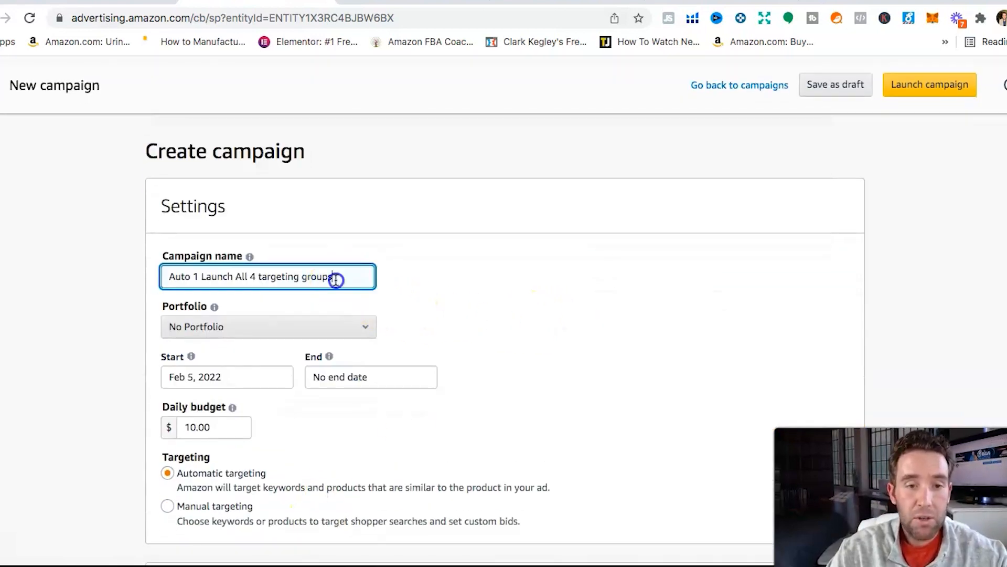
pyautogui.press('super+a')
pyautogui.write('Aut')
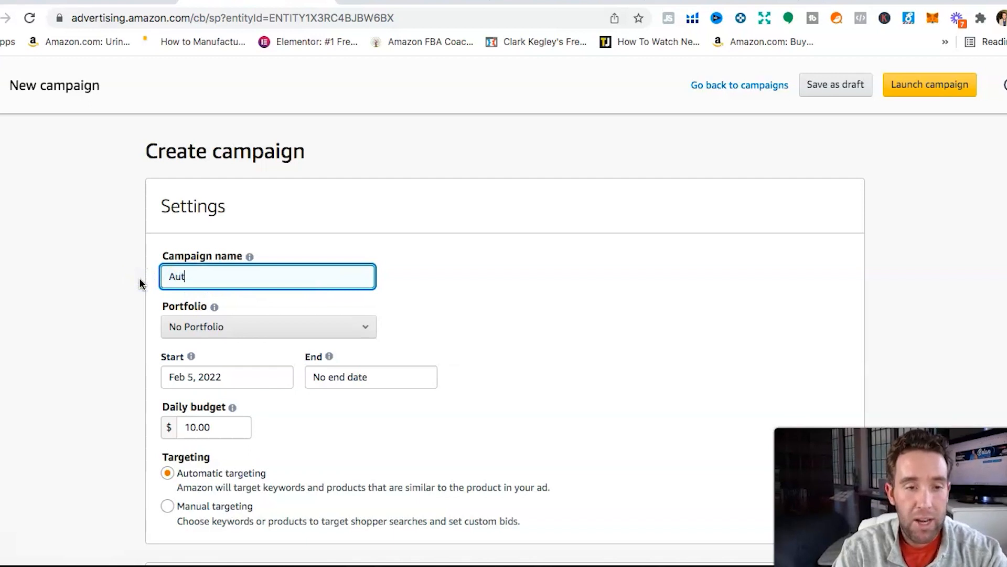
pyautogui.click(271, 269)
pyautogui.write('o 2 Low Bid')
pyautogui.click(505, 279)
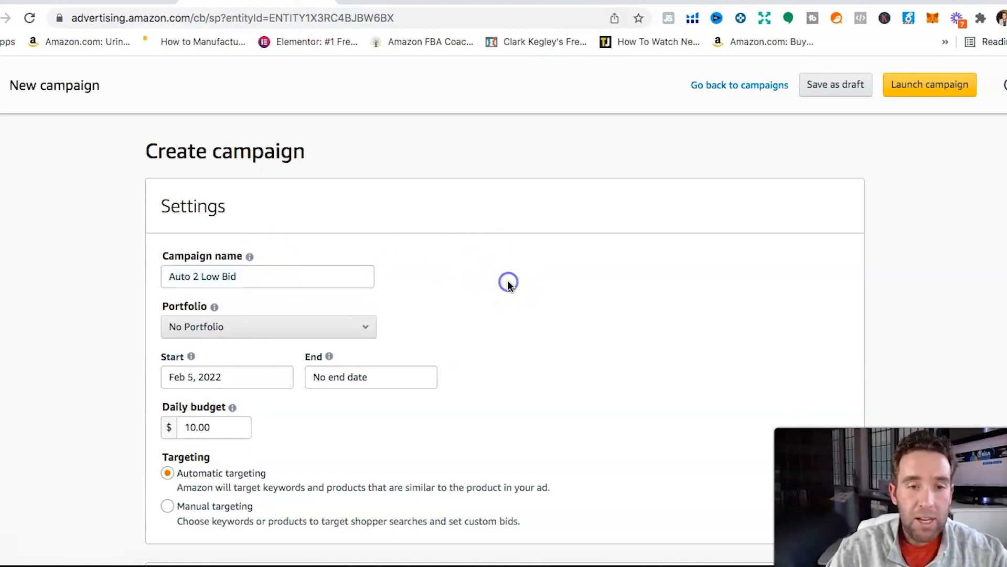
pyautogui.click(252, 276)
pyautogui.write('1')
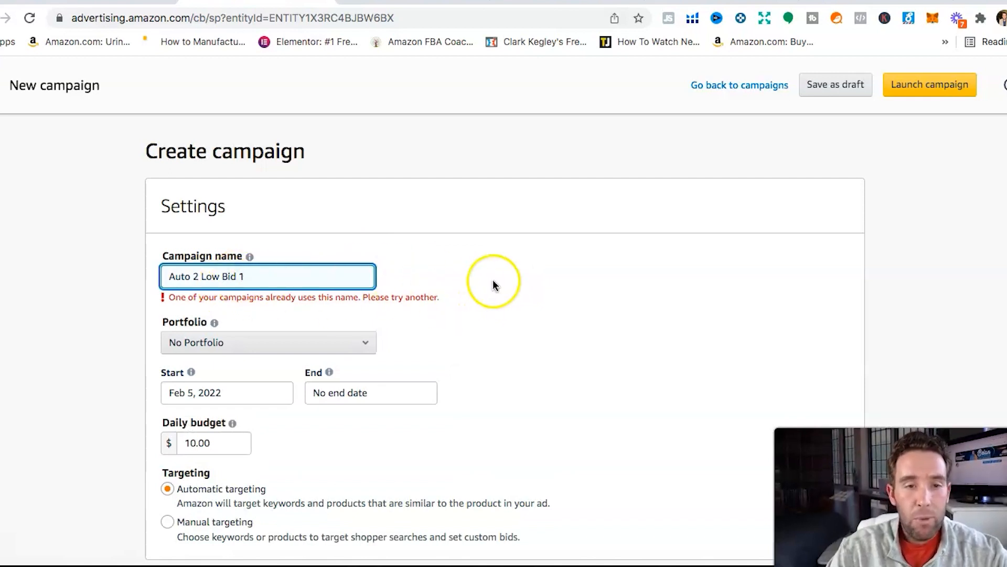
pyautogui.click(468, 306)
# Step: Set the campaign's end date to Feb 26, 2022
pyautogui.scroll(-3, 467, 306)
pyautogui.scroll(-1, 468, 306)
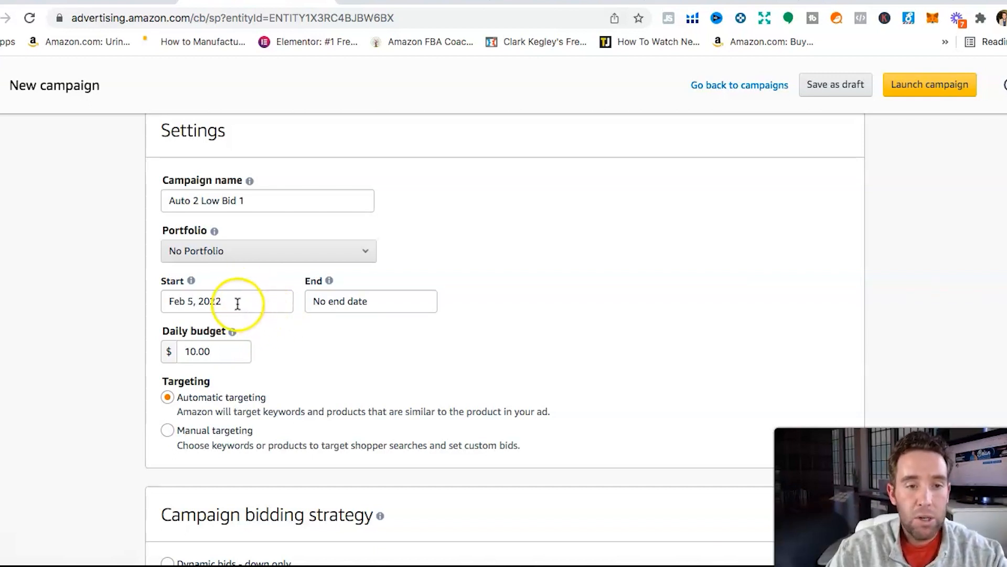
pyautogui.click(356, 300)
pyautogui.click(330, 341)
pyautogui.click(331, 341)
pyautogui.click(331, 341)
pyautogui.click(329, 340)
pyautogui.click(329, 340)
pyautogui.click(329, 340)
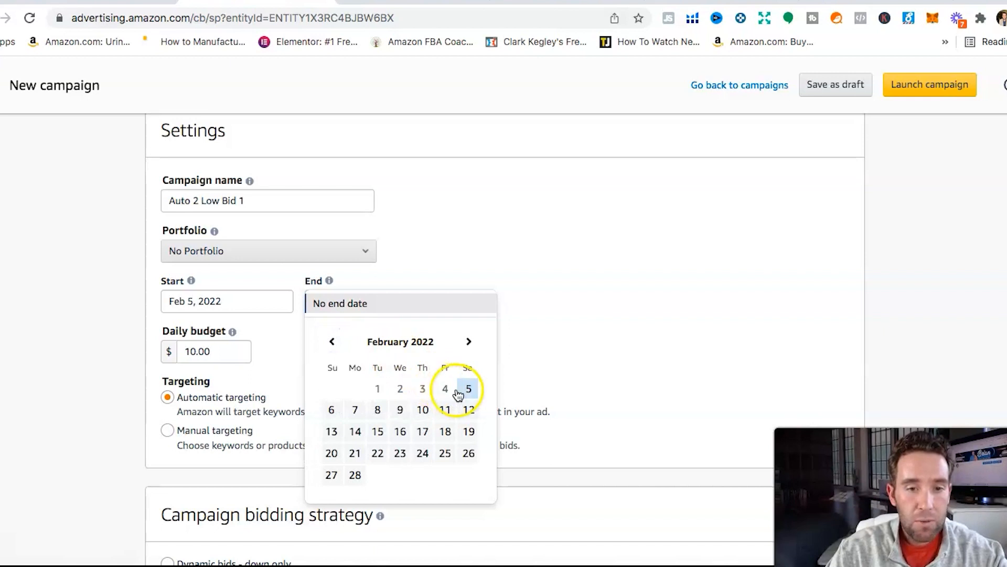
pyautogui.click(468, 453)
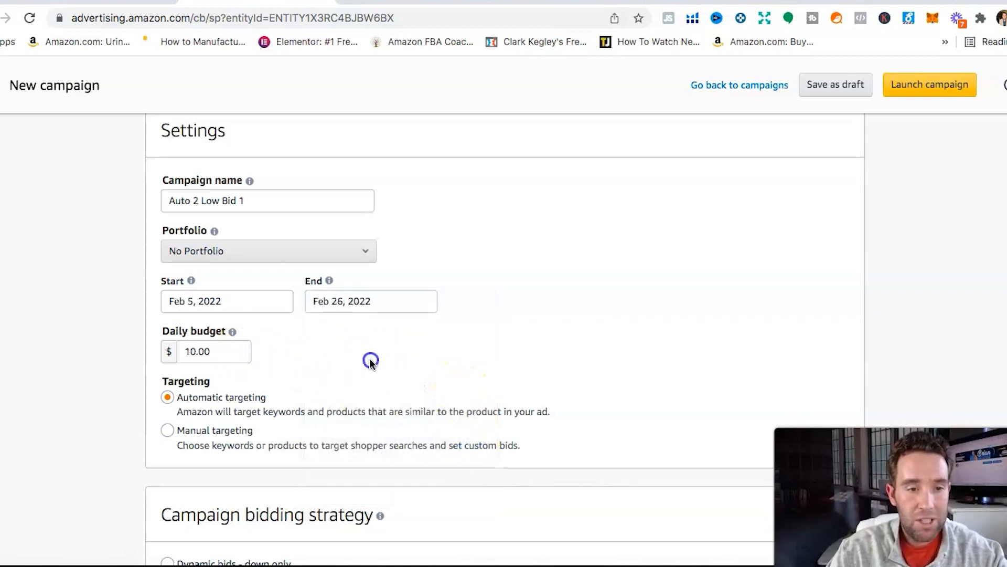
# Step: Change the campaign bidding strategy to Dynamic bids - down only
pyautogui.scroll(-2, 369, 357)
pyautogui.scroll(-3, 232, 309)
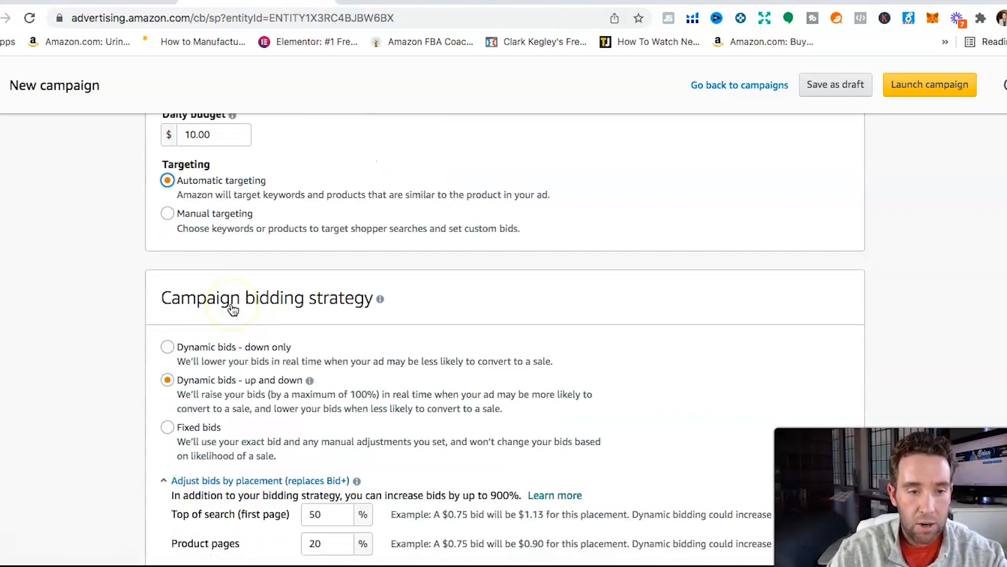
pyautogui.click(222, 303)
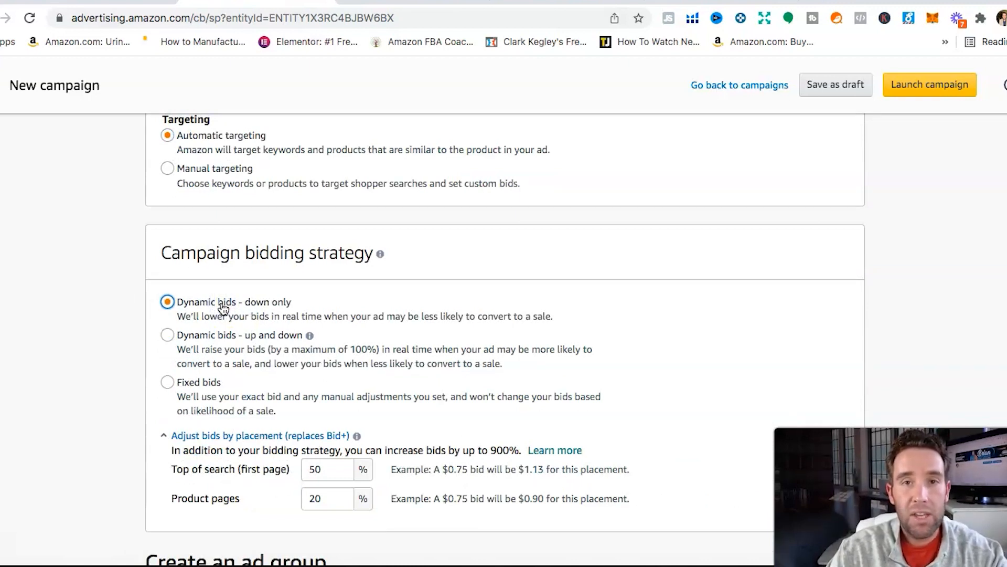
pyautogui.click(452, 292)
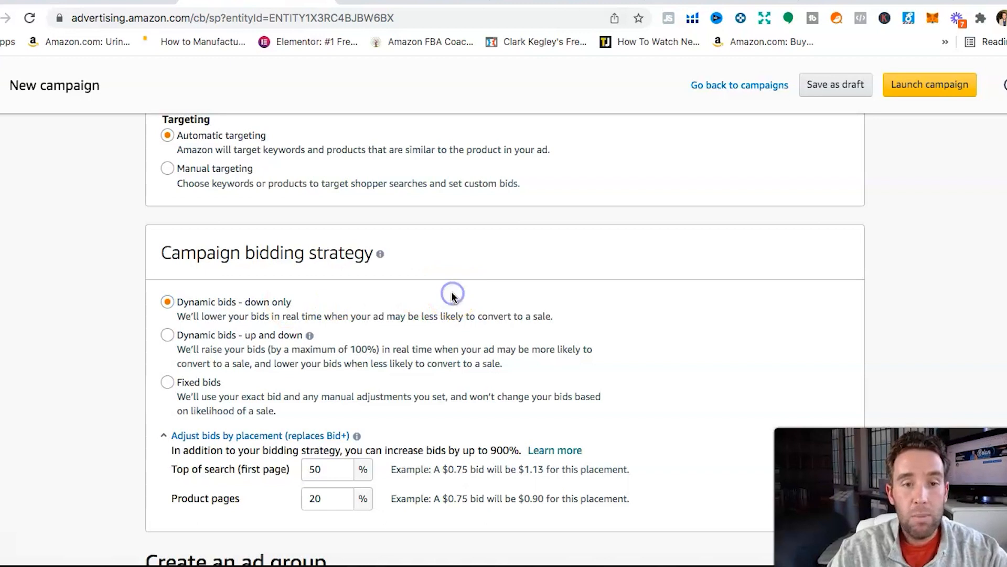
# Step: Set the Top of search (first page) placement bid adjustment to 5%
pyautogui.scroll(-2, 451, 294)
pyautogui.scroll(-1, 452, 292)
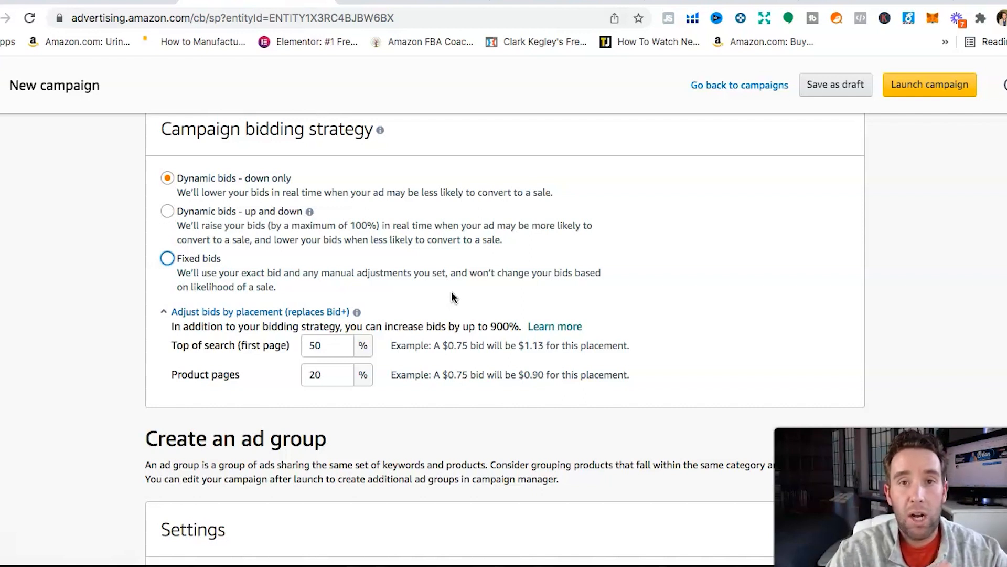
pyautogui.click(330, 346)
pyautogui.press('BackSpace')
pyautogui.press('BackSpace')
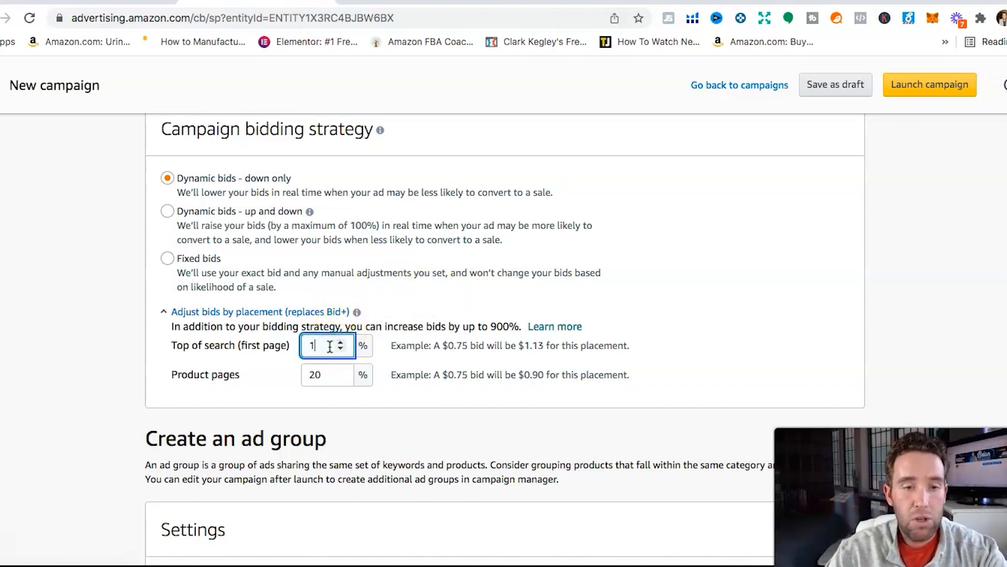
pyautogui.write('5')
# Step: Set the placement bid adjustments to 15% for Top of search (first page) and 10% for Product pages
pyautogui.click(320, 377)
pyautogui.press('BackSpace')
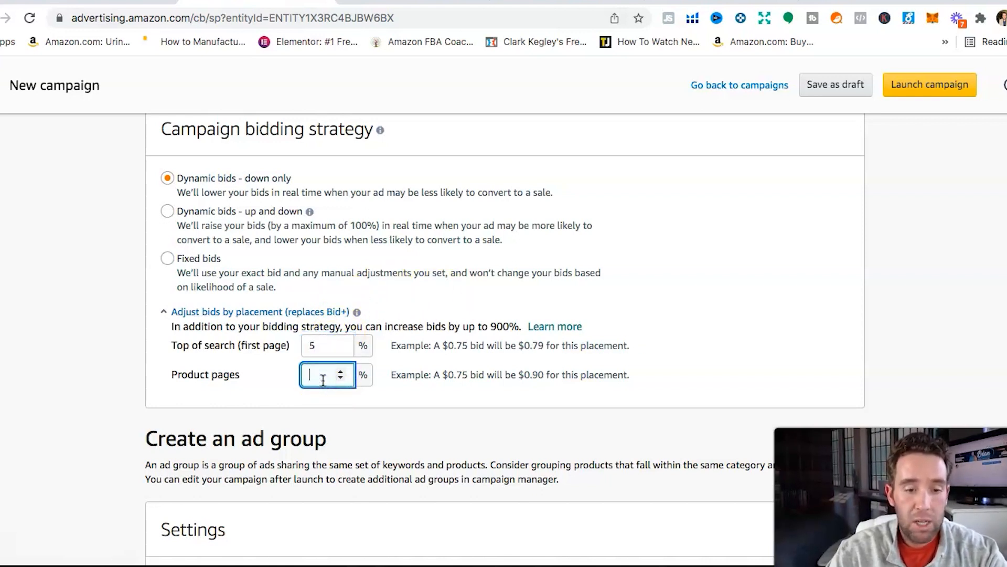
pyautogui.write('190')
pyautogui.click(322, 362)
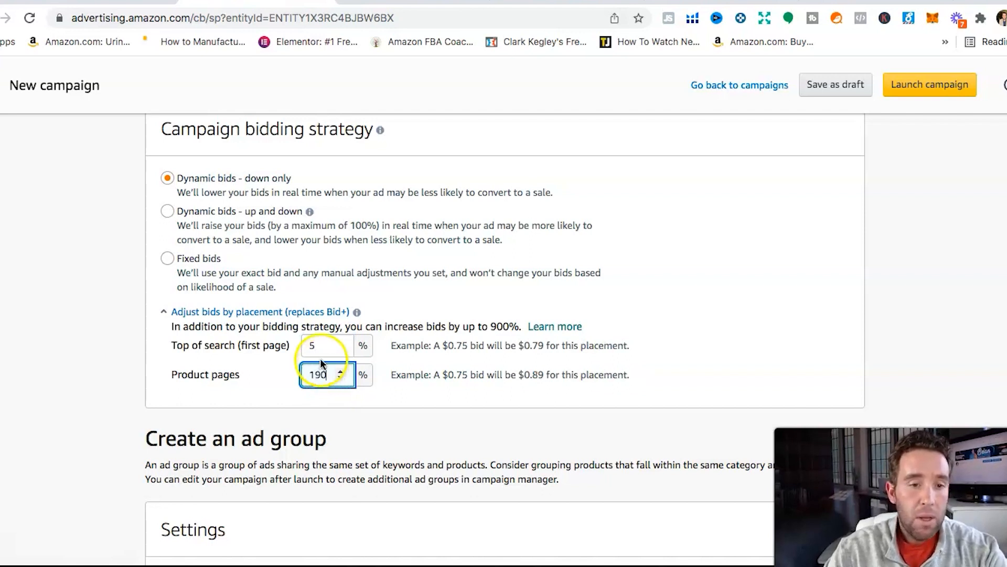
pyautogui.click(311, 345)
pyautogui.write('1')
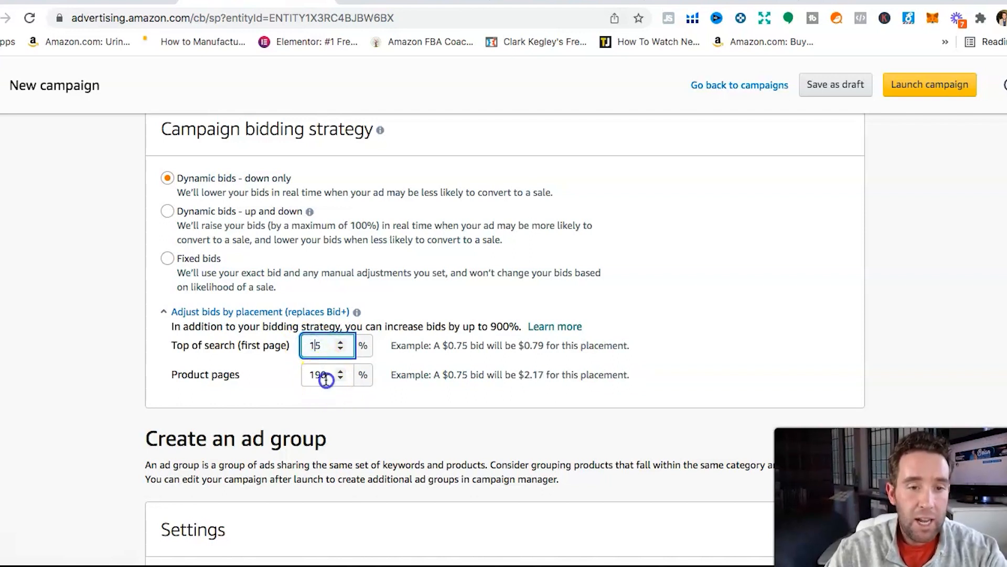
pyautogui.click(326, 378)
pyautogui.press('BackSpace')
pyautogui.press('BackSpace')
pyautogui.write('0')
pyautogui.click(742, 398)
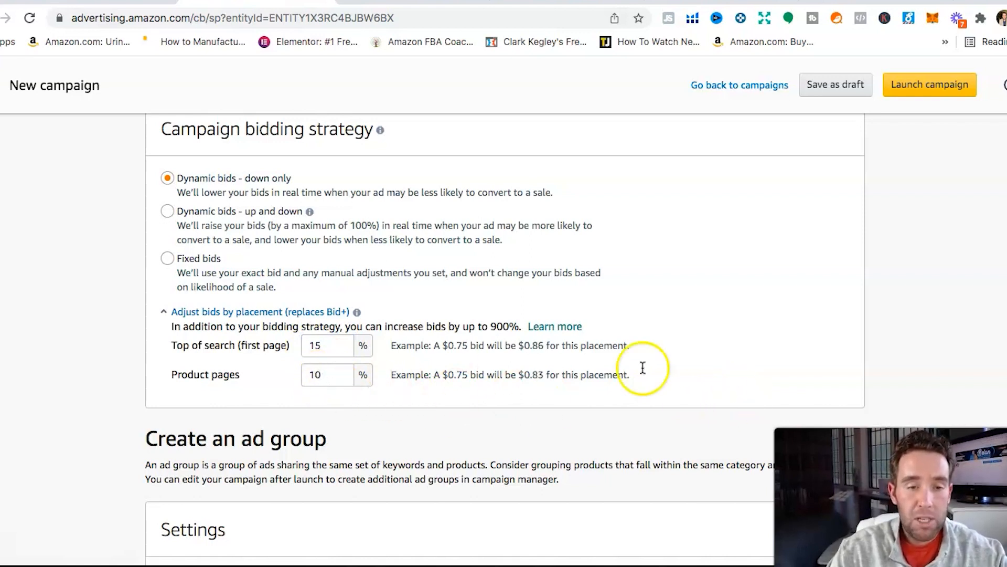
pyautogui.scroll(-5, 719, 367)
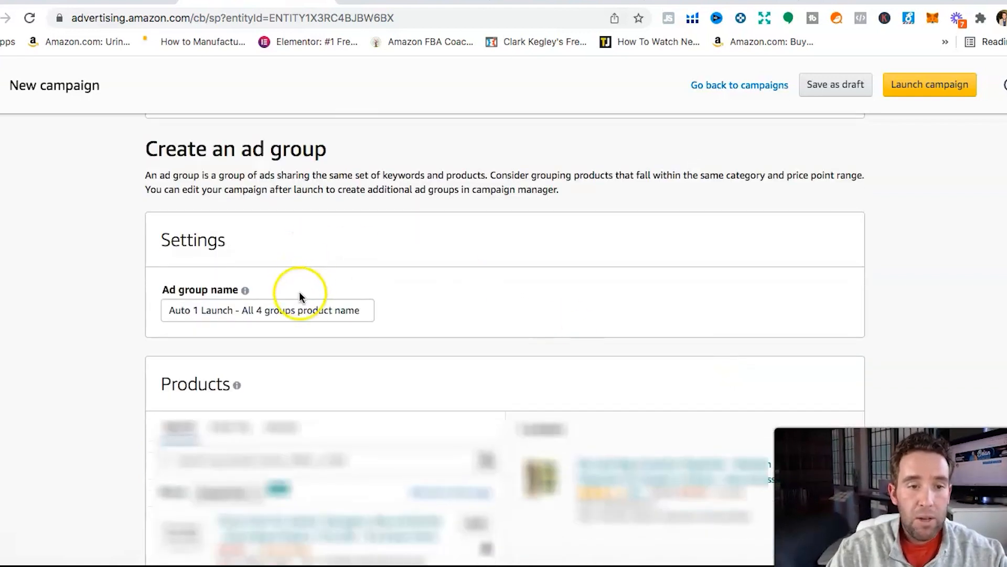
# Step: Rename the ad group as Auto 2 Low Bid 1
pyautogui.moveTo(360, 310); pyautogui.dragTo(195, 311)
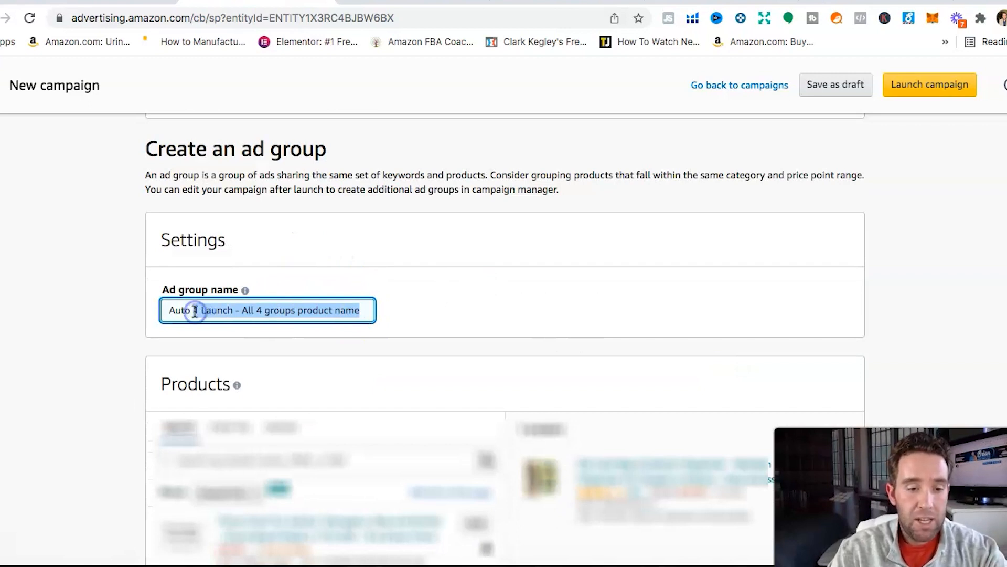
pyautogui.write('2')
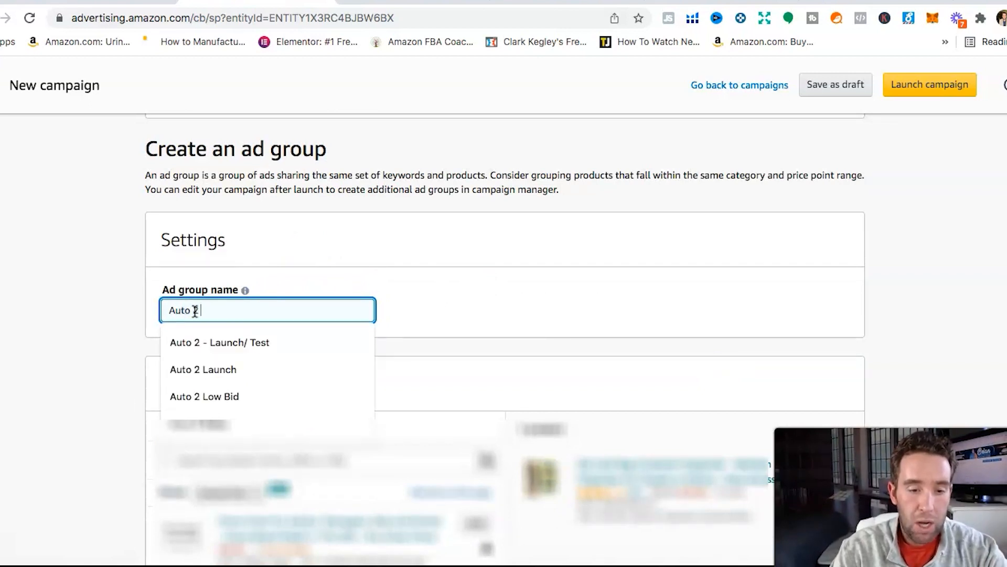
pyautogui.write(' Low Bid 1')
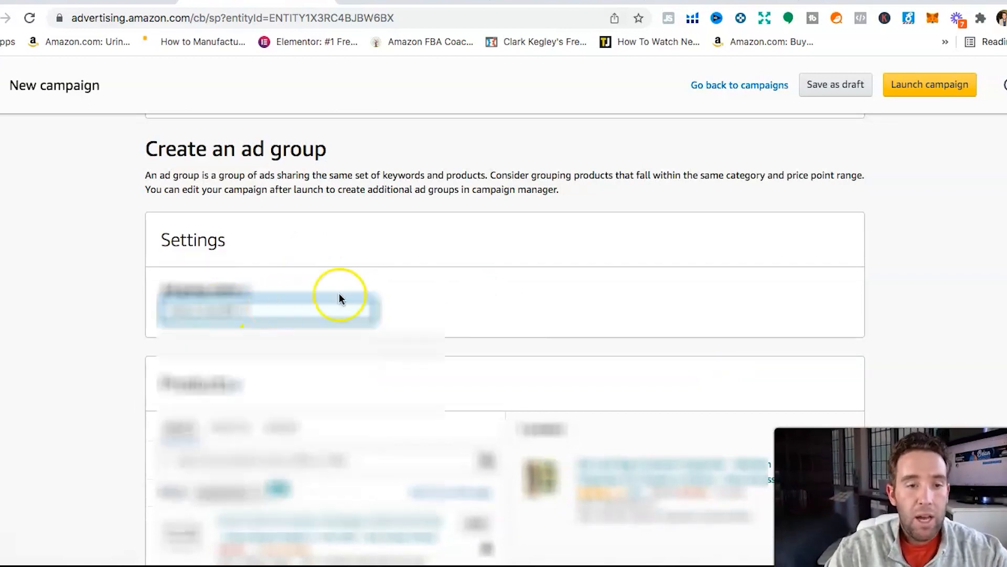
# Step: Set the automatic targeting bids to $0.63 for Close match and $0.29 for Loose match
pyautogui.scroll(-5, 338, 295)
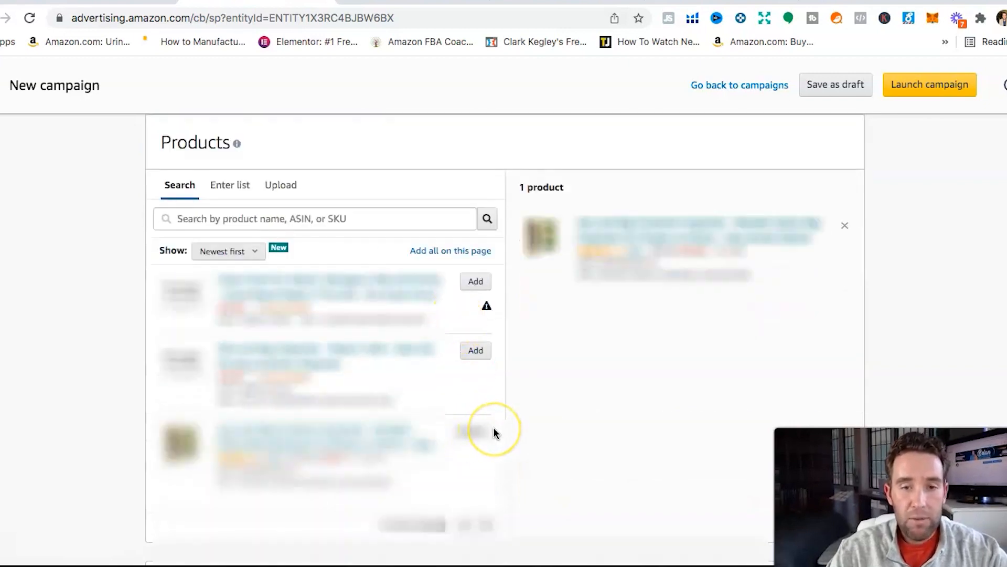
pyautogui.scroll(-10, 493, 431)
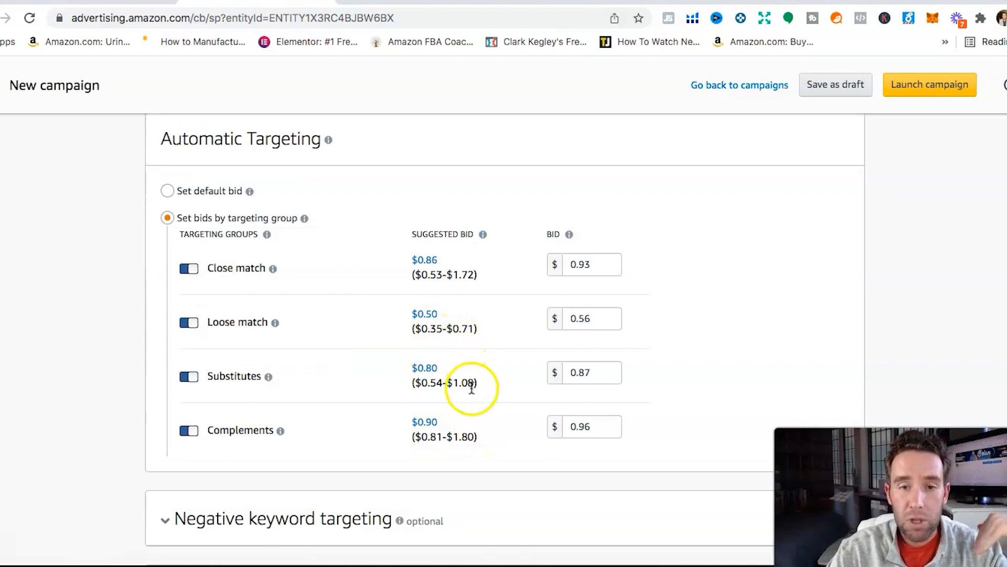
pyautogui.click(606, 261)
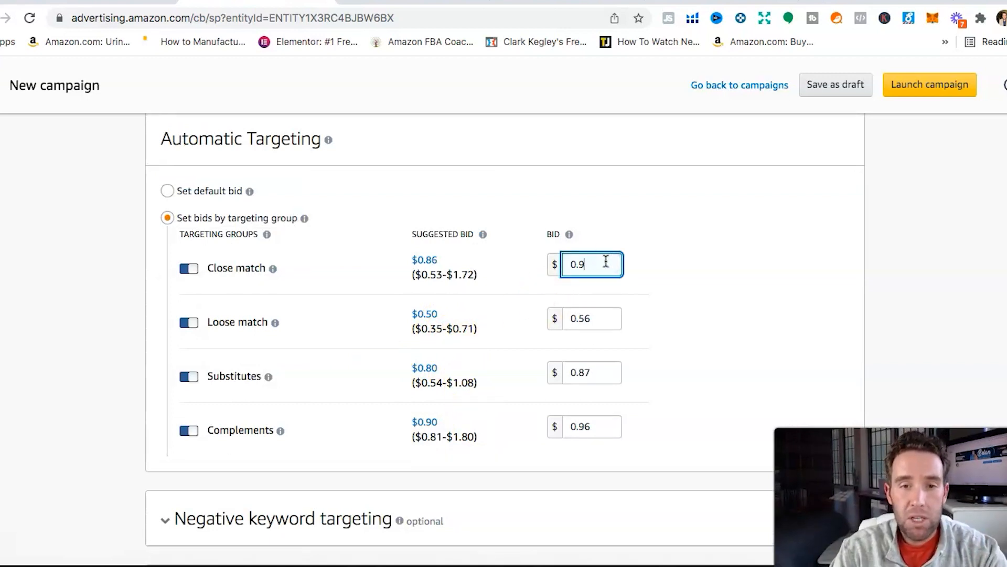
pyautogui.write('.')
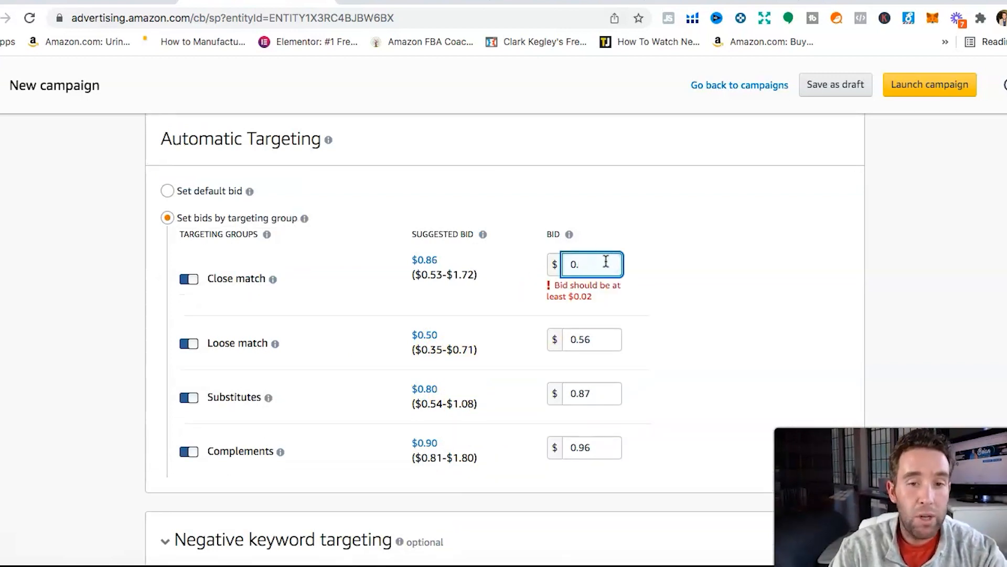
pyautogui.write('63')
pyautogui.click(690, 276)
pyautogui.click(596, 327)
pyautogui.press('BackSpace')
pyautogui.press('BackSpace')
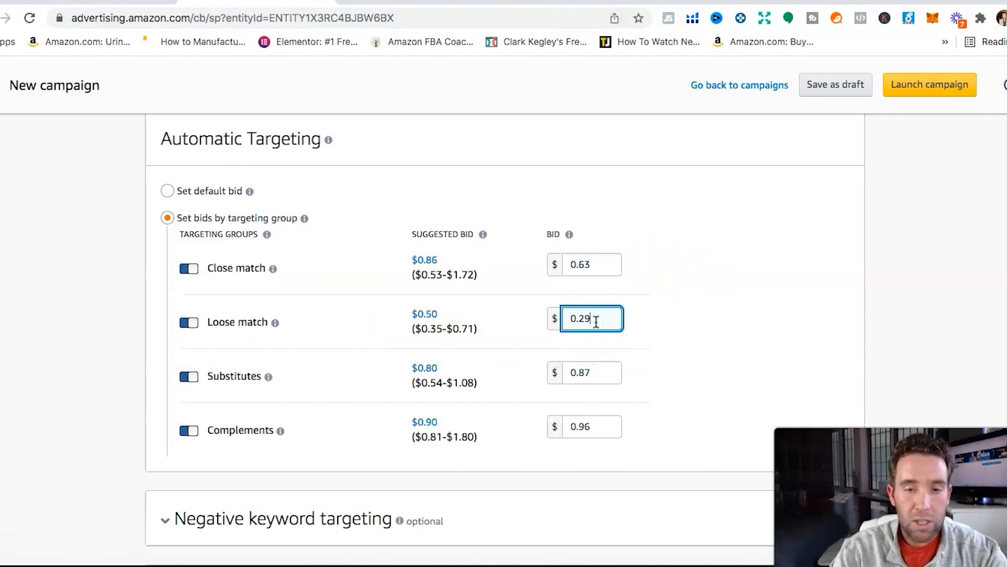
pyautogui.click(663, 351)
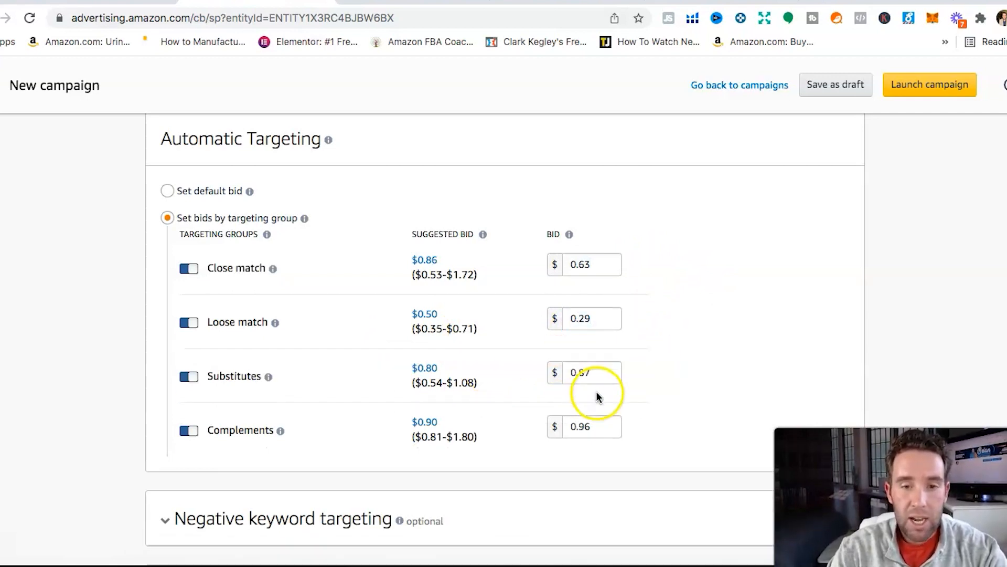
# Step: Set the automatic targeting bids to $0.51 for Substitutes and $0.72 for Complements
pyautogui.click(597, 373)
pyautogui.press('BackSpace')
pyautogui.press('BackSpace')
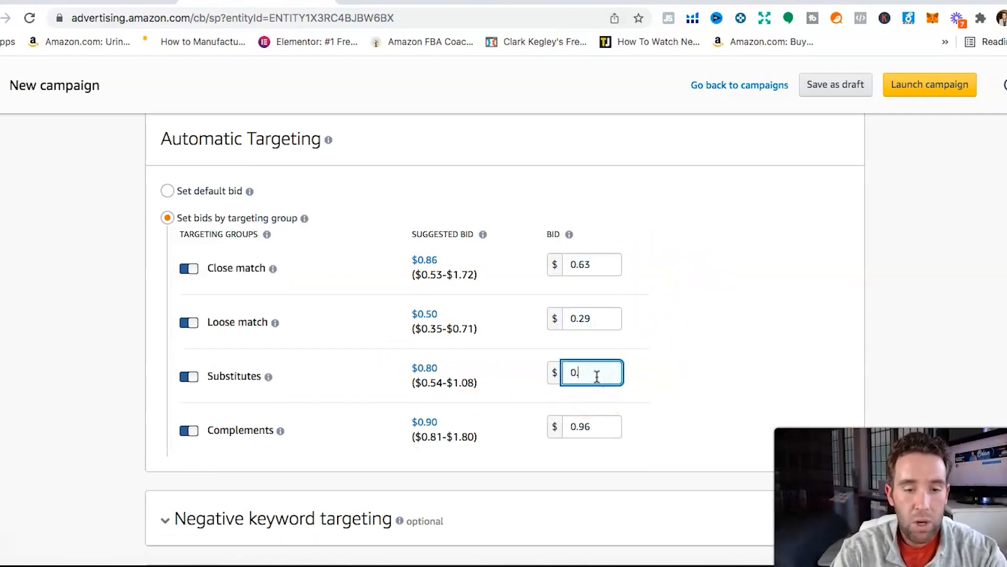
pyautogui.write('51')
pyautogui.scroll(-2, 644, 391)
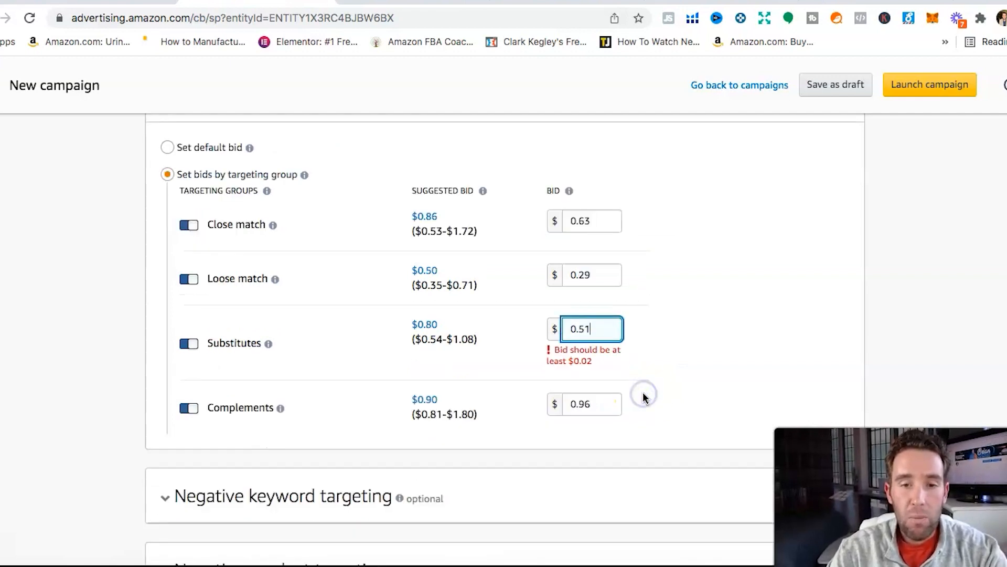
pyautogui.click(585, 377)
pyautogui.click(593, 359)
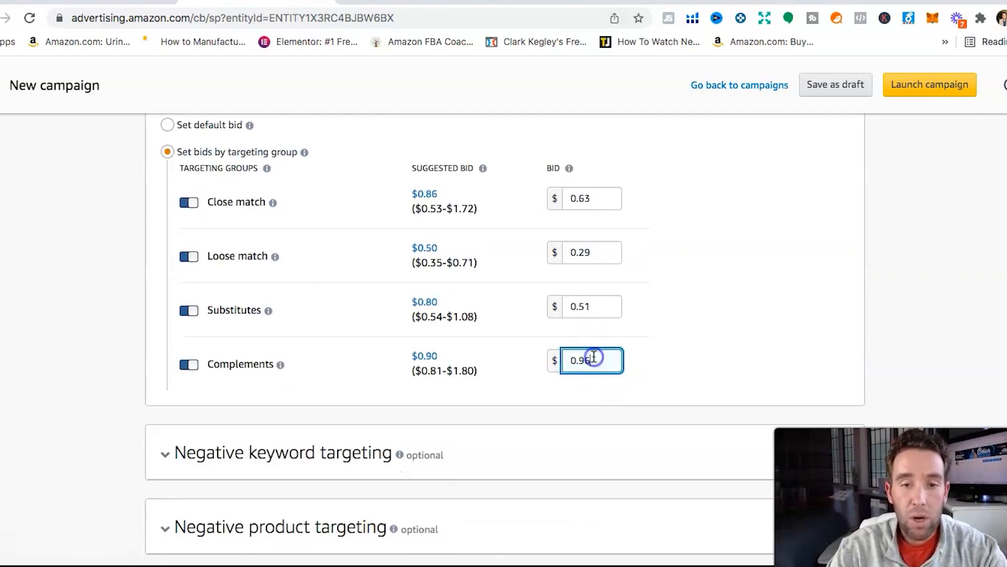
pyautogui.press('BackSpace')
pyautogui.press('BackSpace')
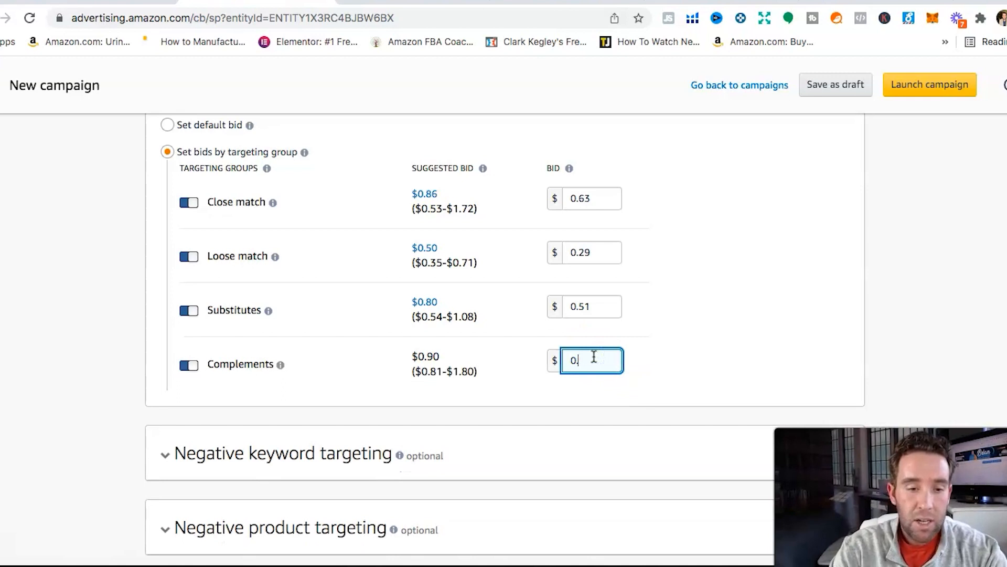
pyautogui.write('72')
pyautogui.click(656, 363)
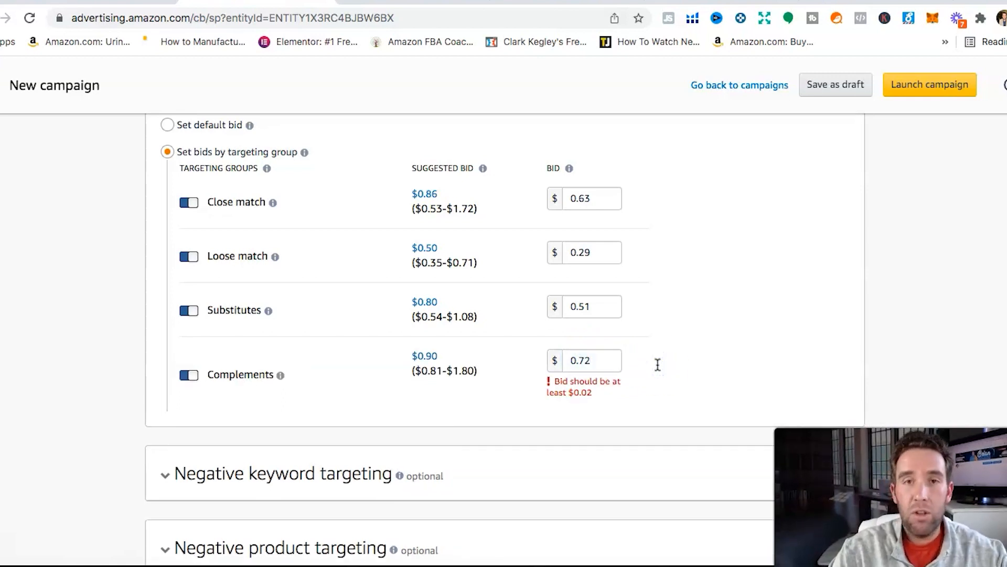
# Step: Rename the campaign as Auto Close Match in the campaign settings
pyautogui.scroll(15, 653, 387)
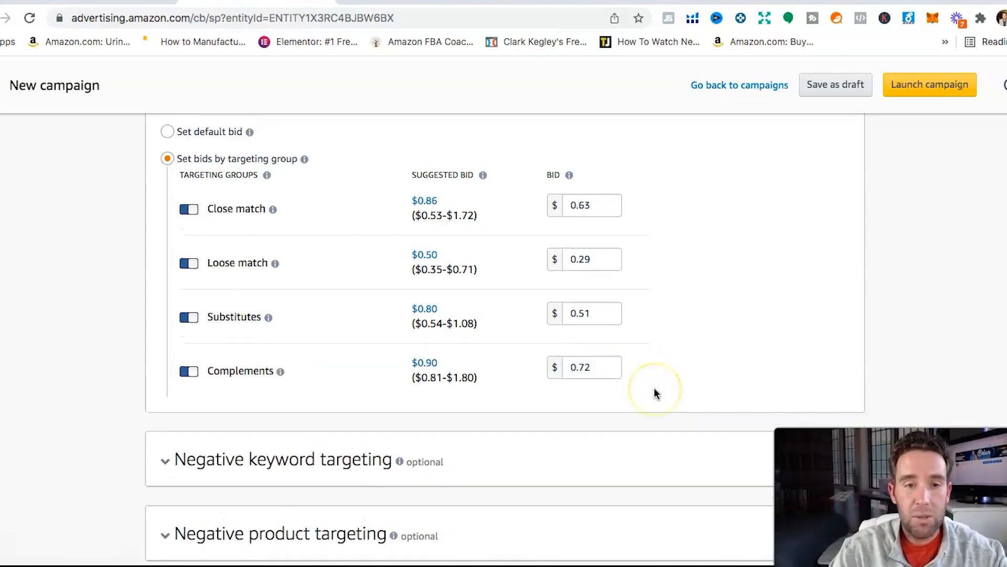
pyautogui.scroll(5, 655, 389)
pyautogui.scroll(-20, 654, 389)
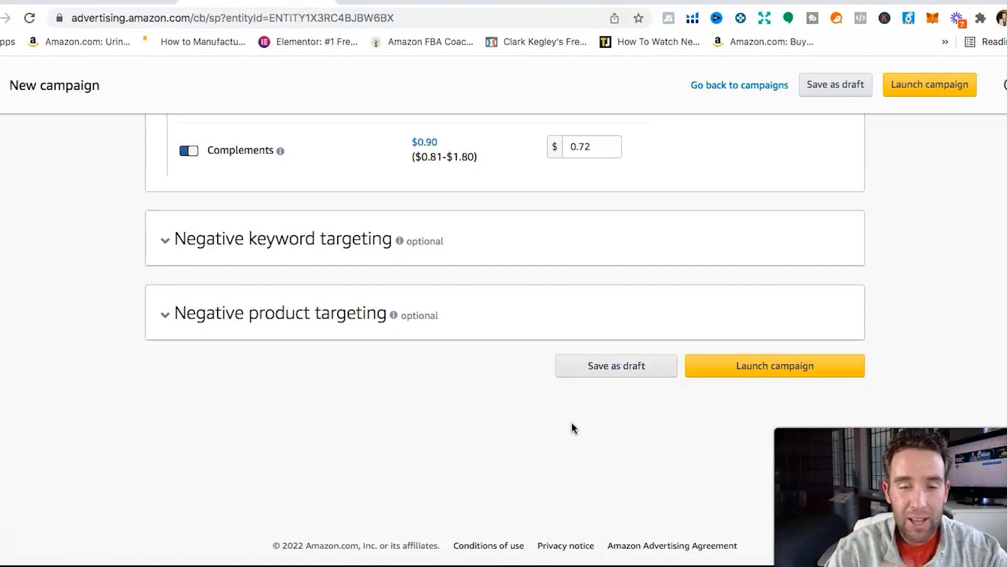
pyautogui.scroll(15, 566, 425)
pyautogui.moveTo(244, 278); pyautogui.dragTo(194, 279)
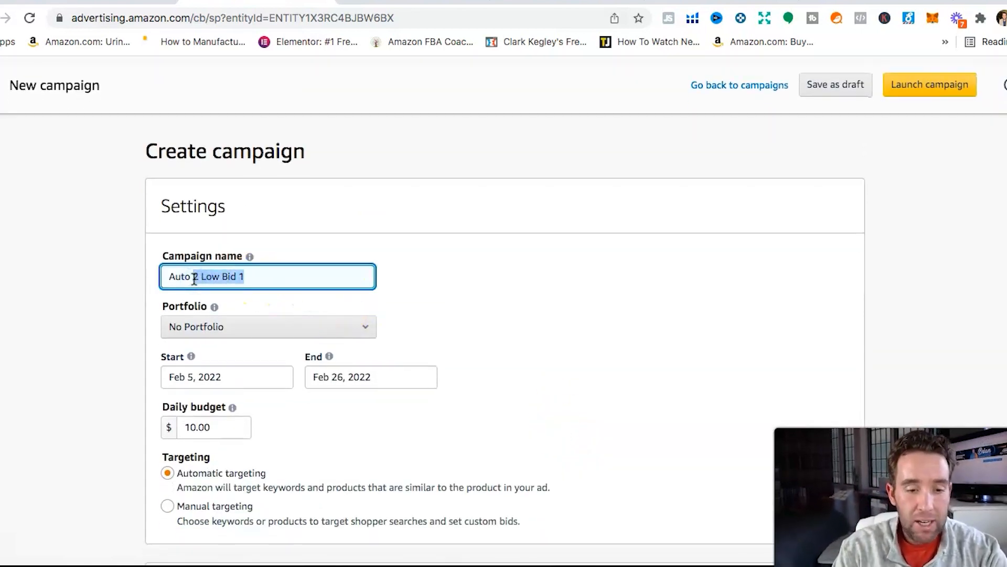
pyautogui.write('Else')
pyautogui.press('BackSpace')
pyautogui.write('ose Match')
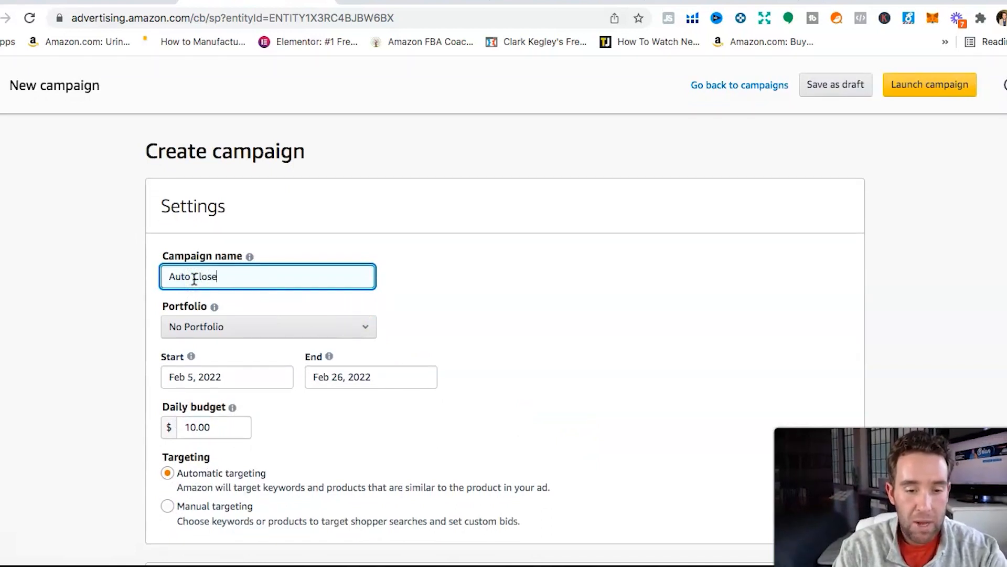
pyautogui.click(439, 284)
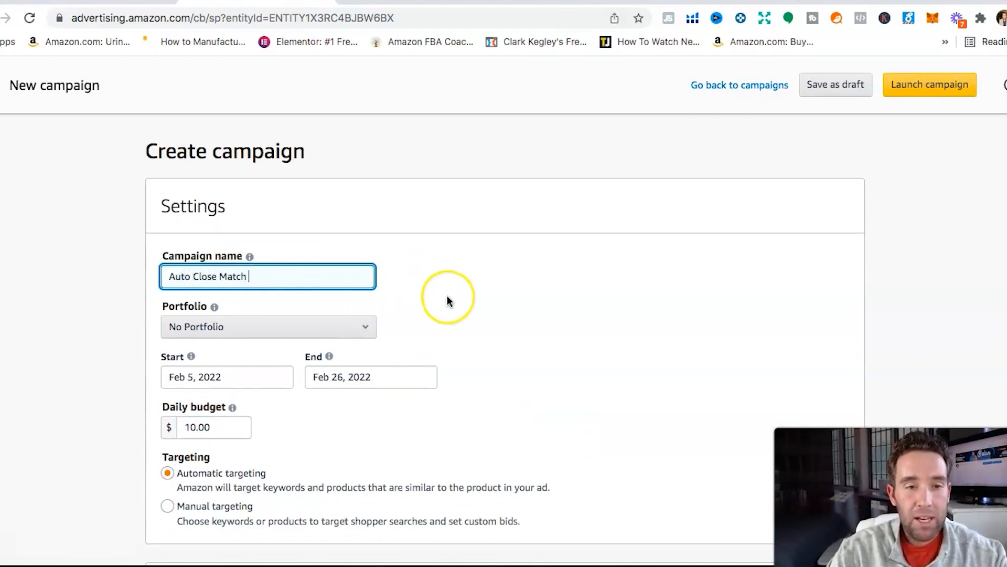
# Step: Change the campaign bidding strategy to Dynamic bids - up and down
pyautogui.scroll(-1, 444, 291)
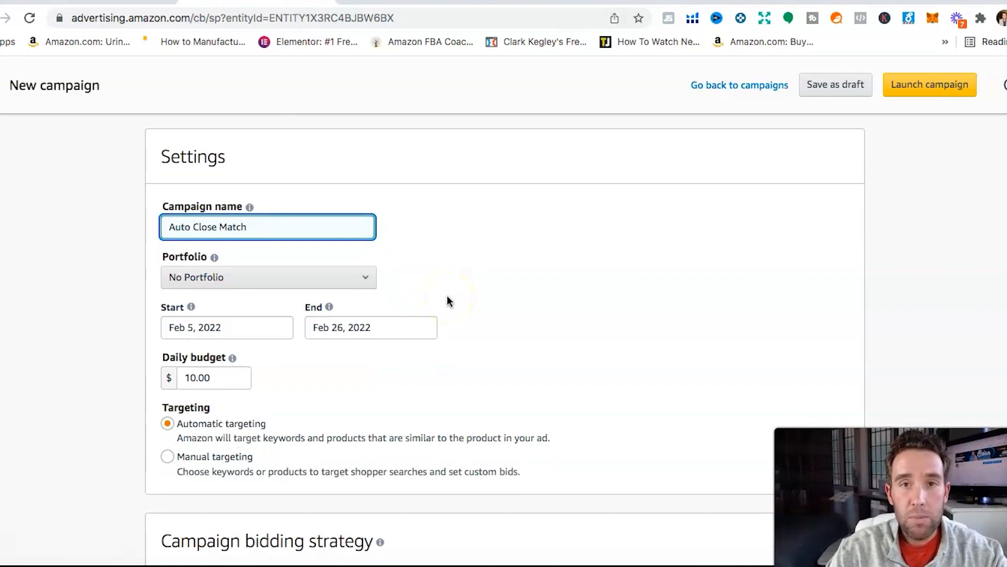
pyautogui.scroll(-1, 448, 297)
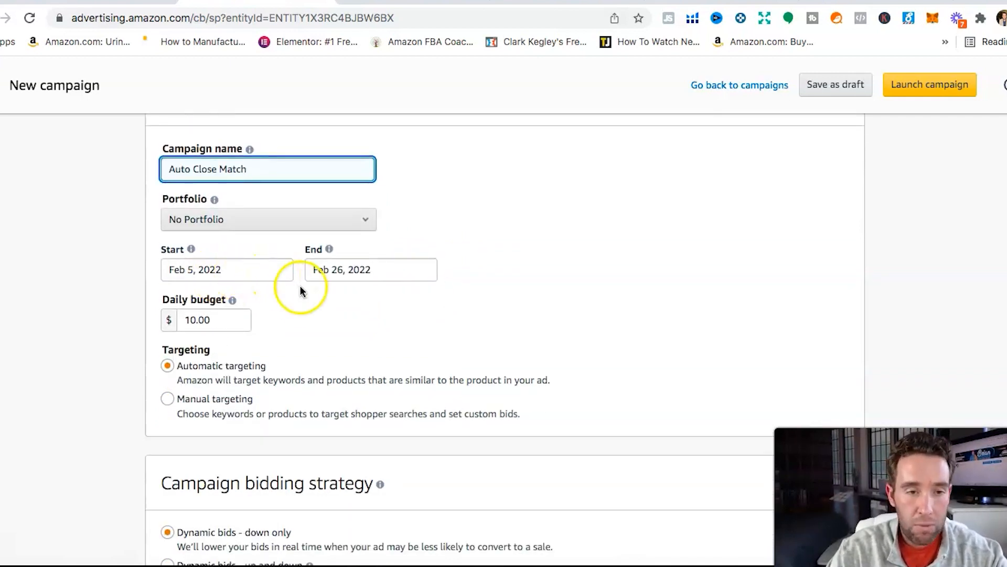
pyautogui.scroll(-1, 250, 318)
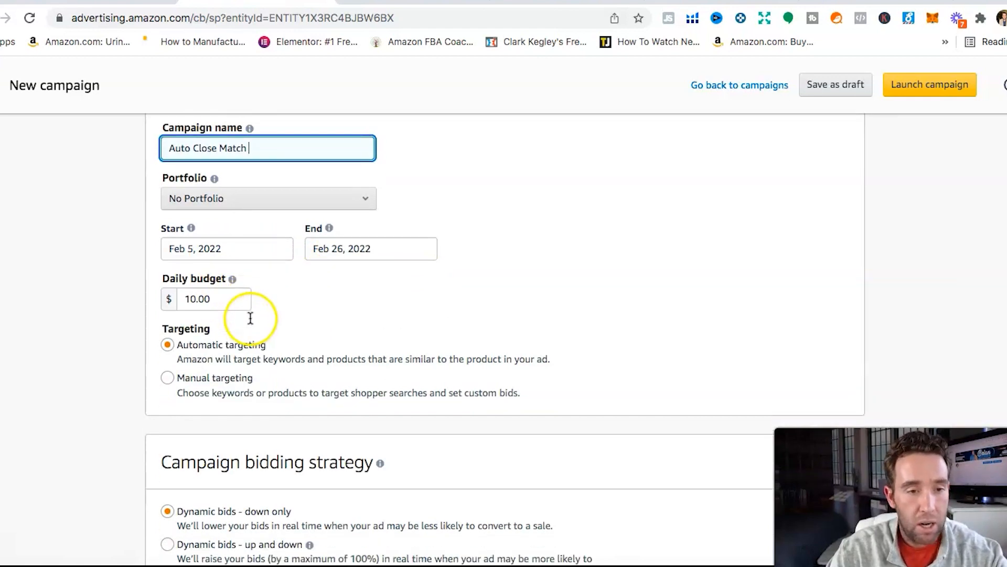
pyautogui.scroll(-2, 251, 315)
pyautogui.scroll(-4, 244, 255)
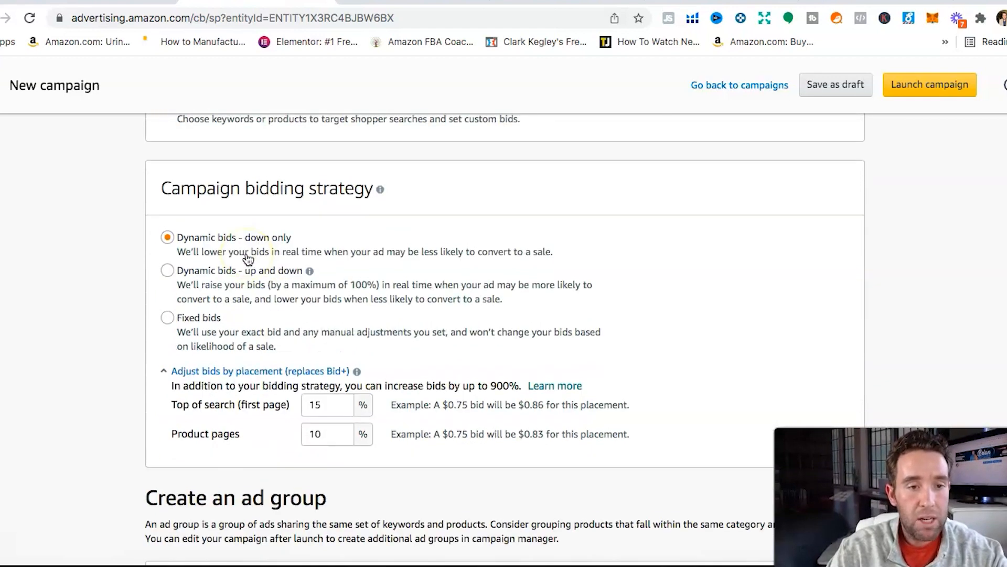
pyautogui.click(253, 235)
pyautogui.click(243, 269)
# Step: Set the placement bid adjustments to 50% for Top of search (first page) and 25% for Product pages
pyautogui.scroll(-2, 247, 278)
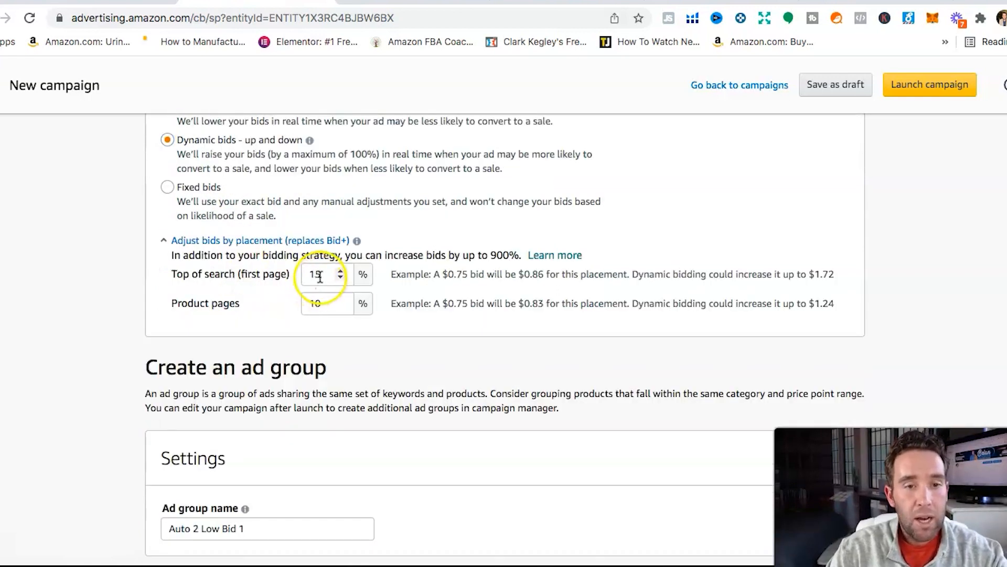
pyautogui.click(320, 277)
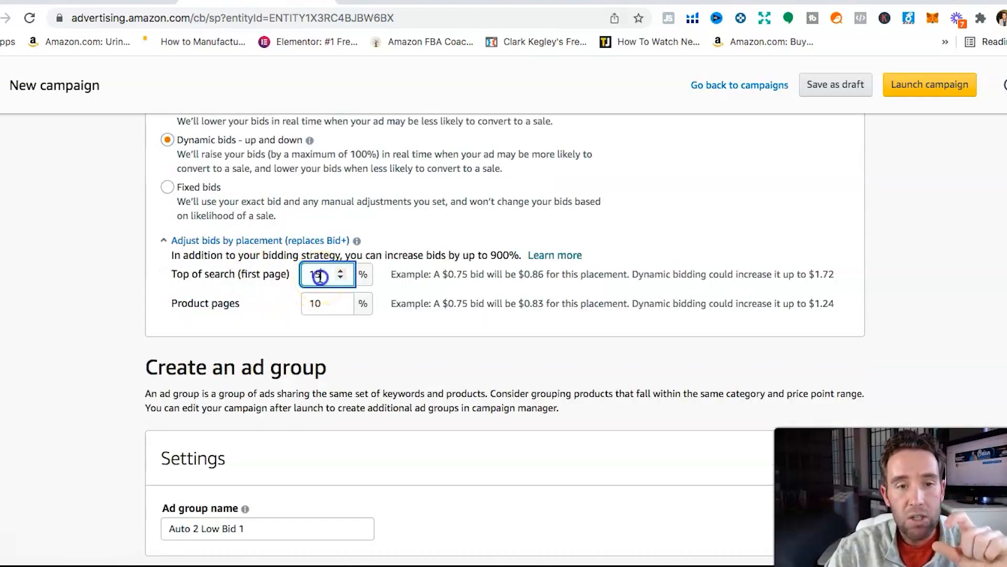
pyautogui.press('BackSpace')
pyautogui.press('BackSpace')
pyautogui.write('50')
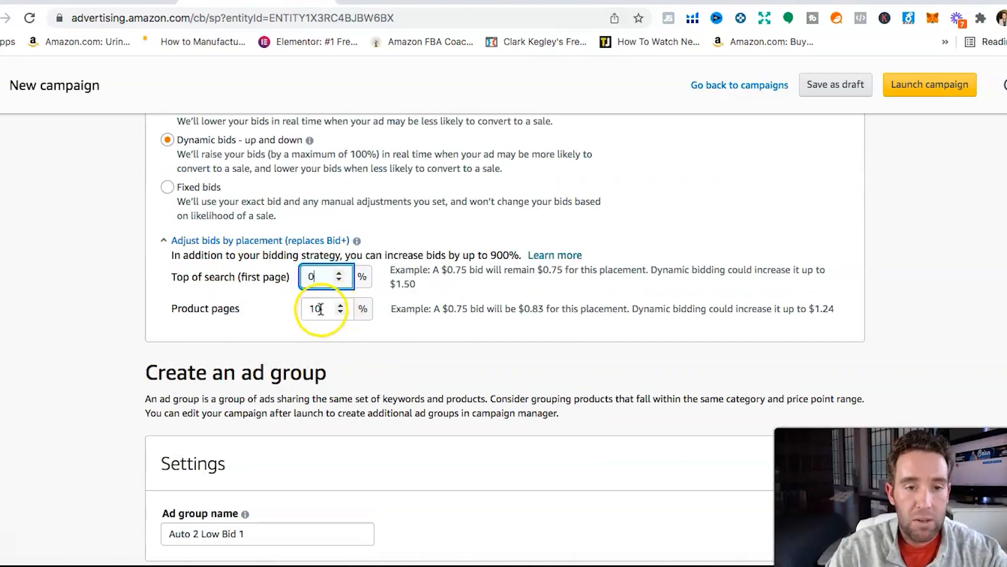
pyautogui.doubleClick(318, 304)
pyautogui.write('25')
pyautogui.click(419, 330)
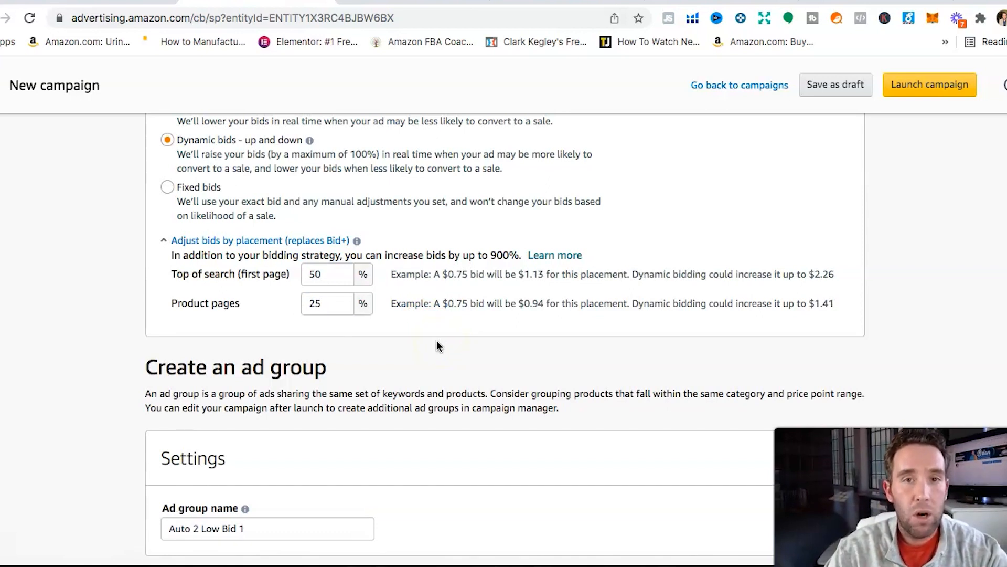
pyautogui.scroll(-1, 439, 342)
pyautogui.scroll(1, 439, 343)
pyautogui.click(304, 156)
# Step: Rename the ad group as Auto Close Match to match the campaign name
pyautogui.scroll(-1, 385, 327)
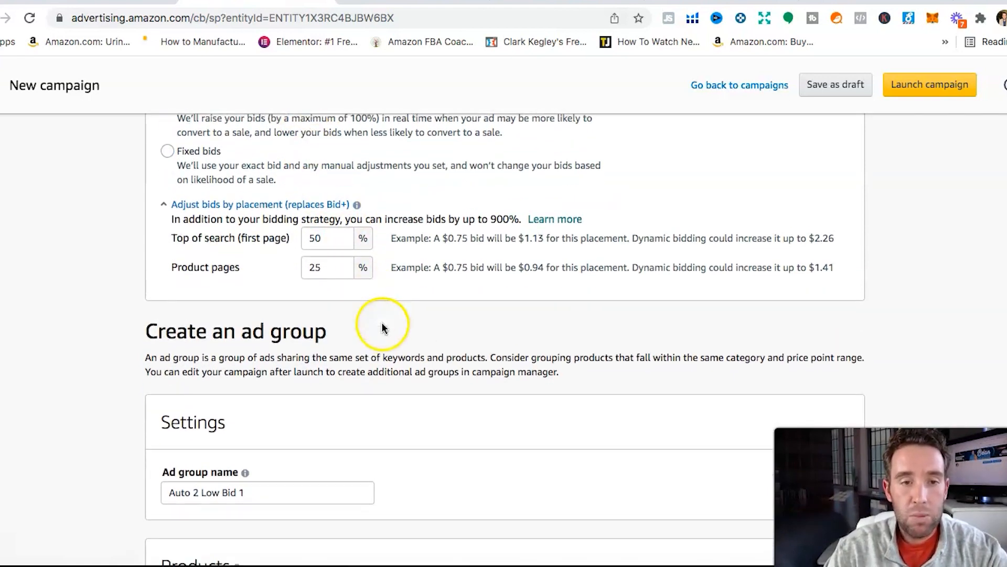
pyautogui.scroll(-5, 426, 350)
pyautogui.moveTo(252, 282); pyautogui.dragTo(147, 281)
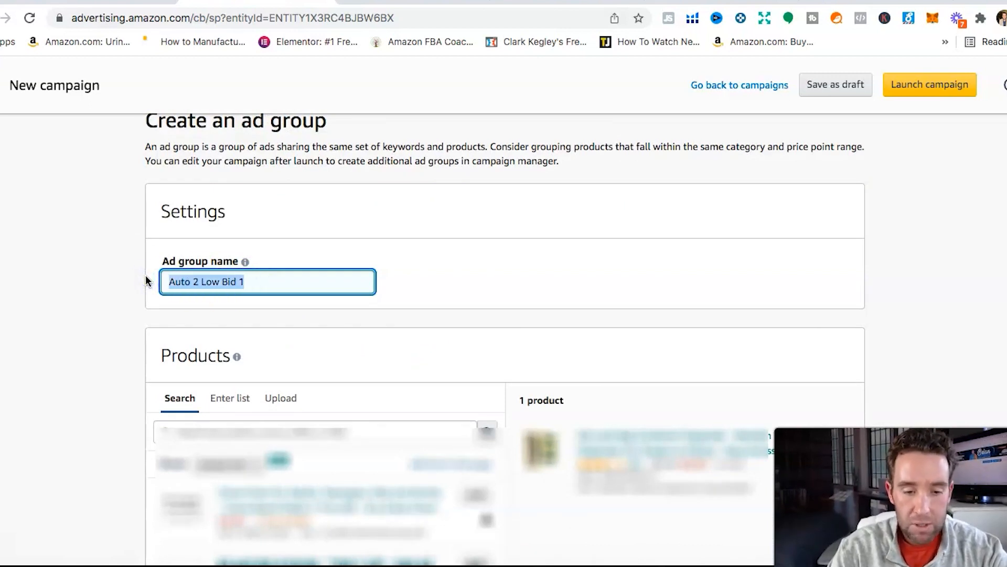
pyautogui.write('Auto ')
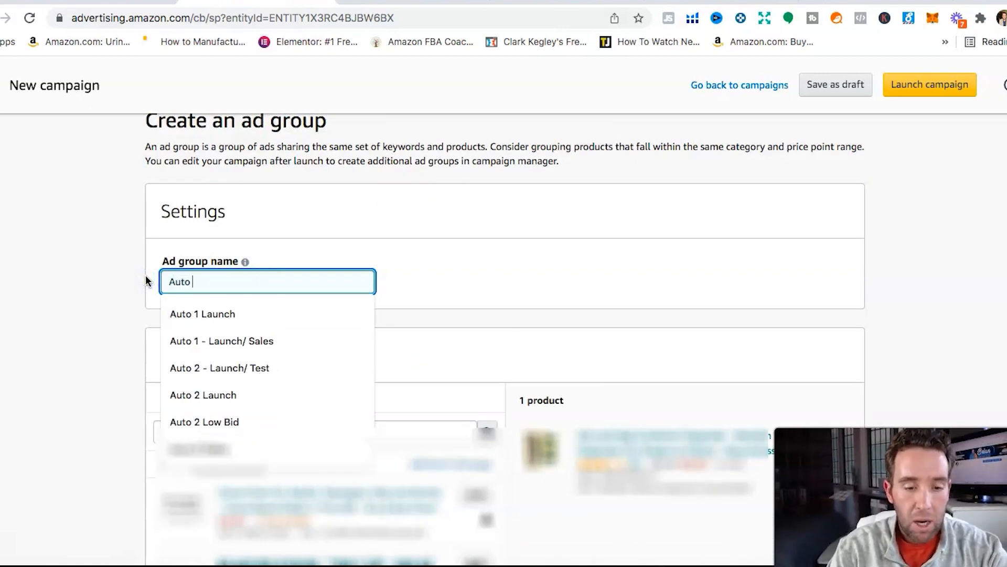
pyautogui.write('CLose ma')
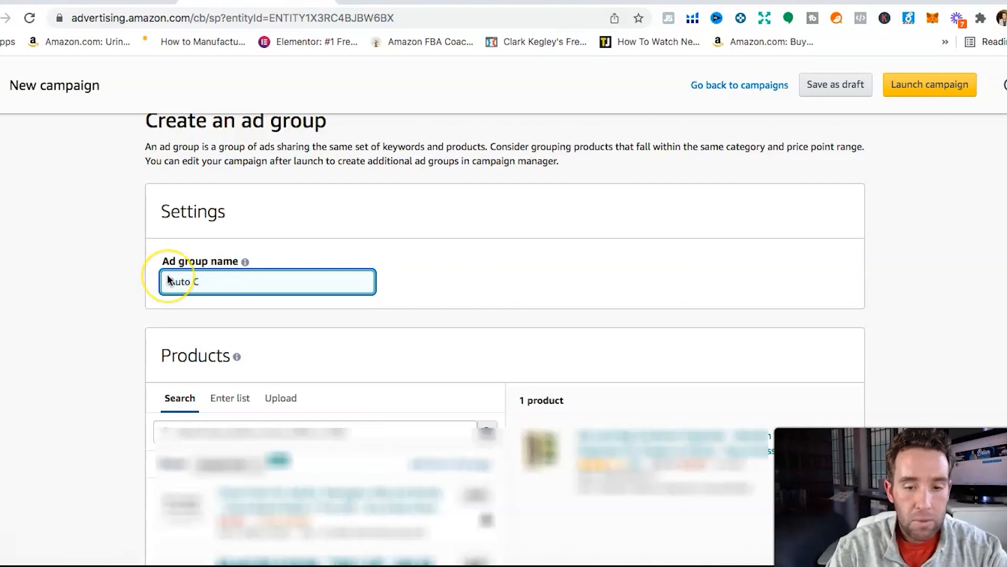
pyautogui.write('lose Match')
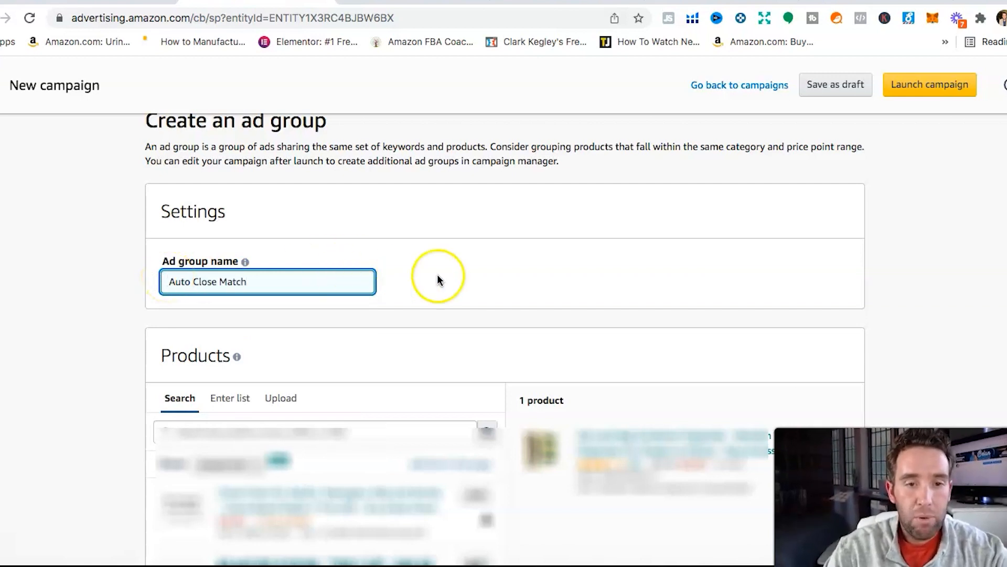
# Step: Turn off the Loose match, Substitutes and Complements targeting groups, keeping only Close match enabled
pyautogui.scroll(-10, 483, 283)
pyautogui.scroll(-6, 483, 287)
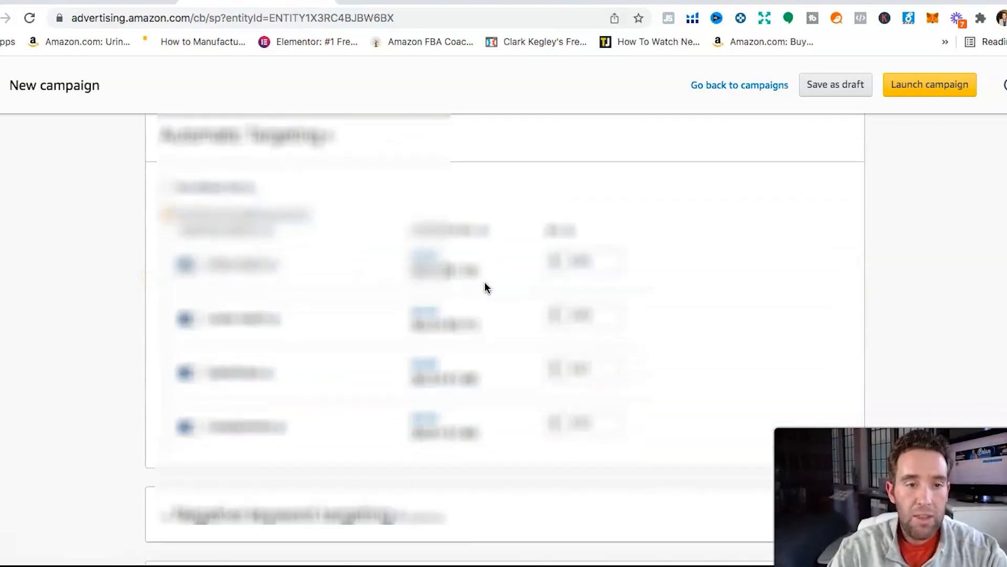
pyautogui.click(189, 254)
pyautogui.click(190, 308)
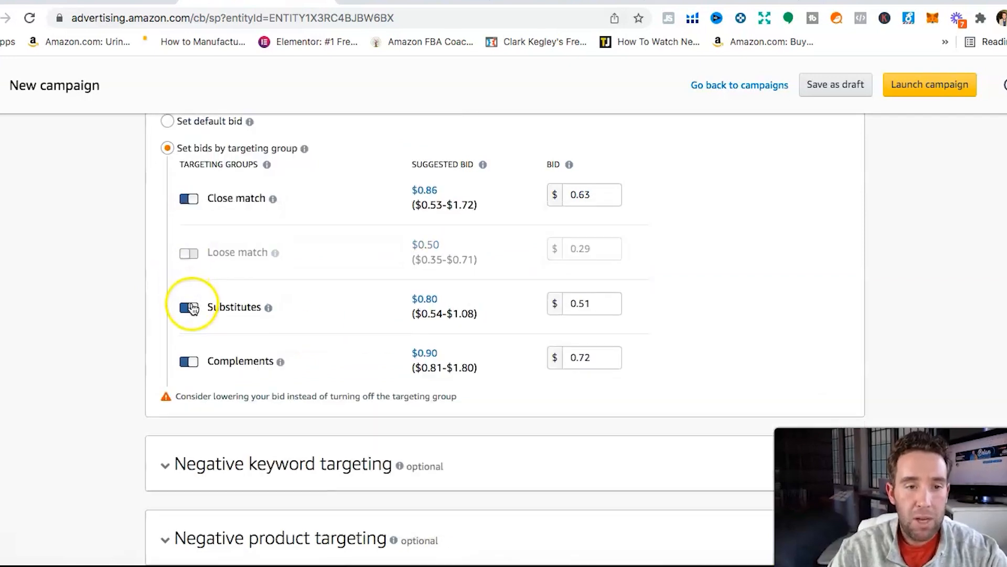
pyautogui.click(189, 361)
pyautogui.moveTo(290, 382)
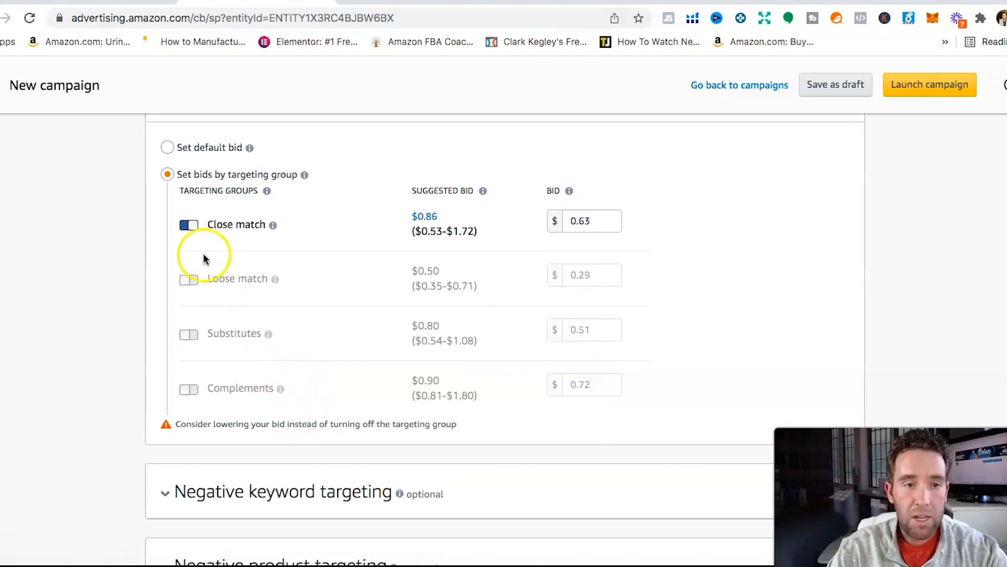
# Step: Set the Close match targeting group's bid to $0.89
pyautogui.click(595, 219)
pyautogui.press('BackSpace')
pyautogui.press('BackSpace')
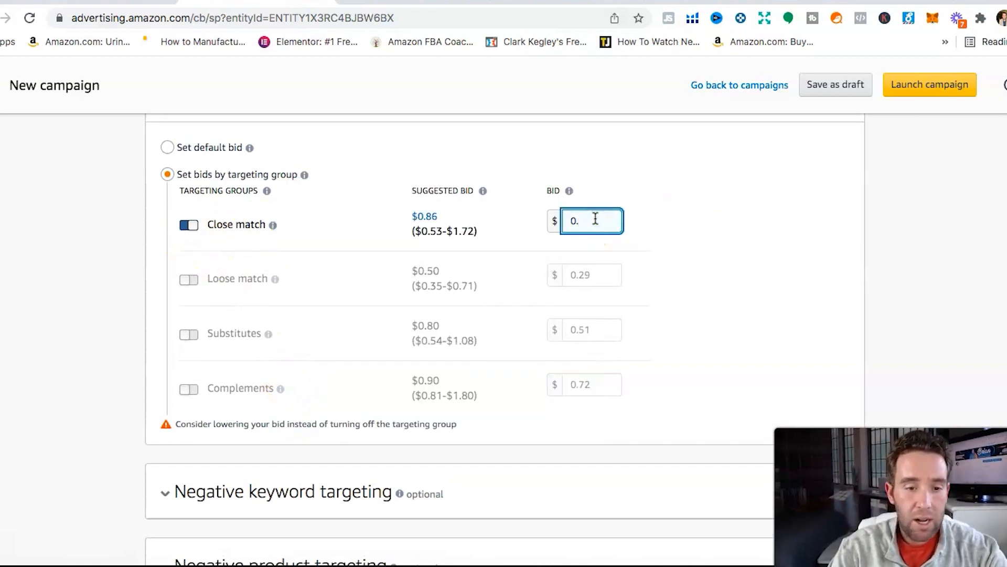
pyautogui.press('BackSpace')
pyautogui.write('.89')
pyautogui.click(703, 236)
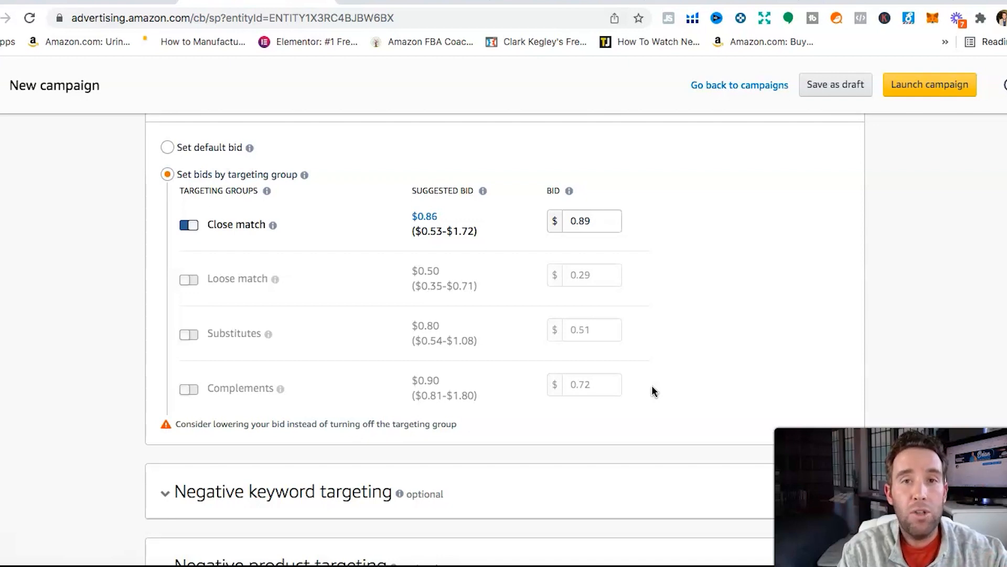
pyautogui.click(198, 286)
pyautogui.click(190, 335)
pyautogui.click(190, 389)
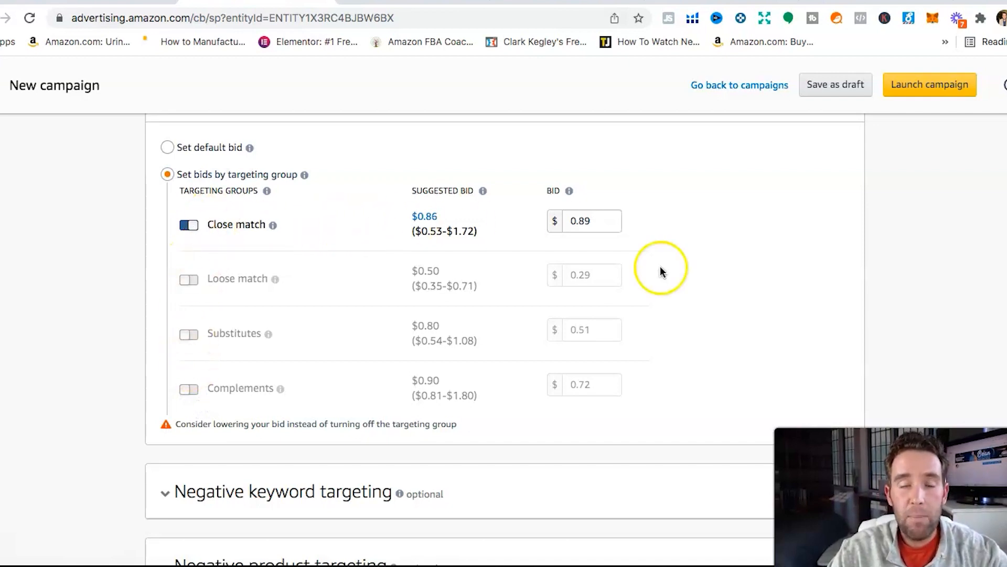
# Step: Rename the campaign as Auto 4 Loose Match
pyautogui.scroll(20, 662, 272)
pyautogui.moveTo(257, 277); pyautogui.dragTo(195, 277)
pyautogui.write('Loo')
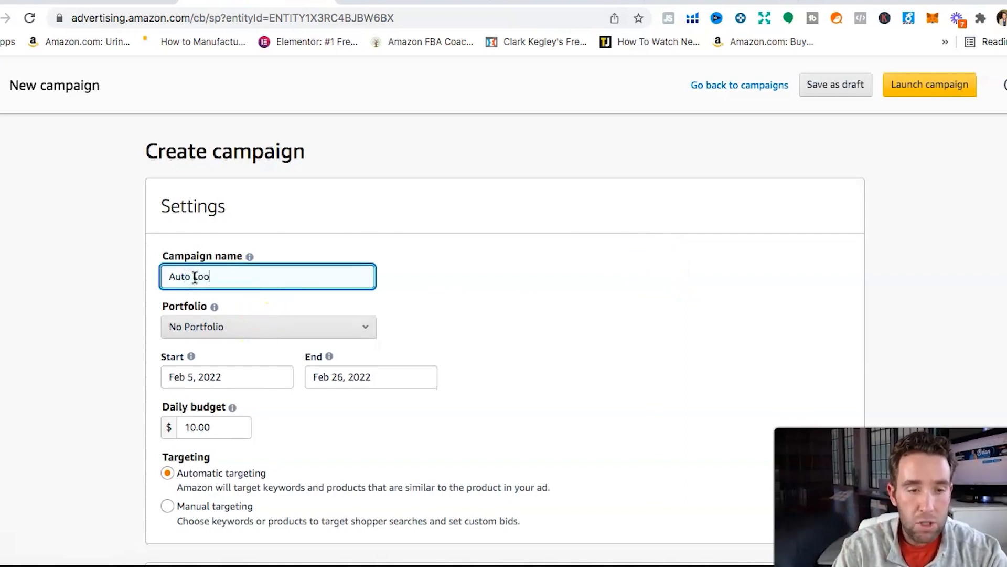
pyautogui.write('se Match')
pyautogui.click(194, 278)
pyautogui.write('4')
pyautogui.click(424, 285)
# Step: Set the placement bid adjustments to 0% for both Top of search (first page) and Product pages
pyautogui.scroll(-3, 423, 285)
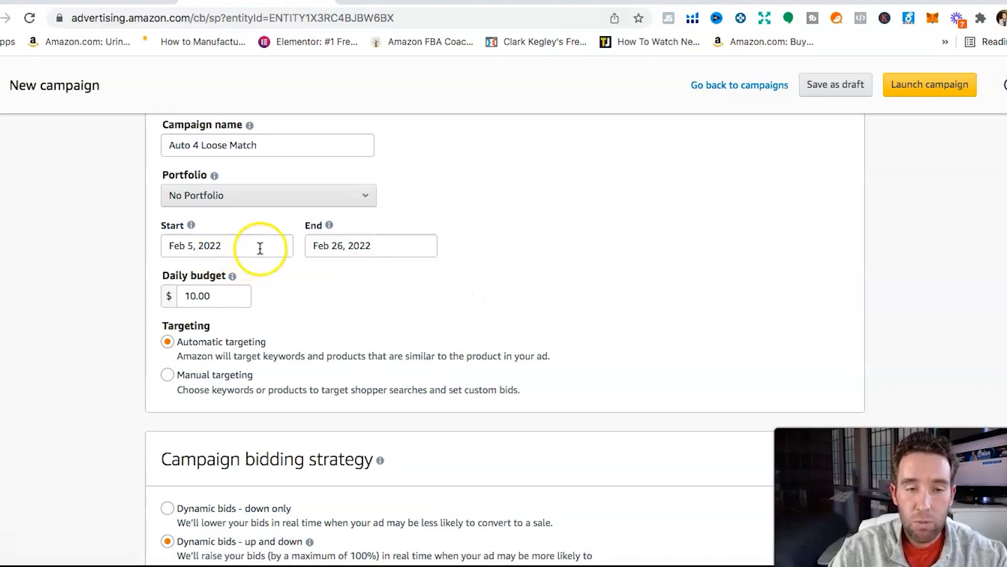
pyautogui.scroll(-4, 220, 329)
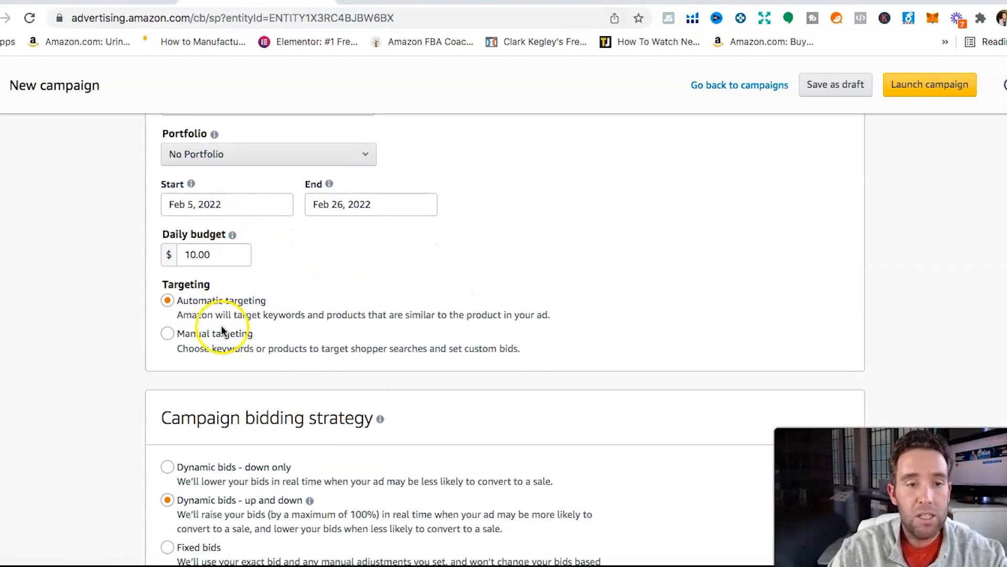
pyautogui.click(243, 240)
pyautogui.scroll(-2, 246, 245)
pyautogui.scroll(-2, 246, 244)
pyautogui.click(252, 268)
pyautogui.scroll(-2, 253, 270)
pyautogui.moveTo(329, 285); pyautogui.dragTo(305, 286)
pyautogui.press('BackSpace')
pyautogui.write('0')
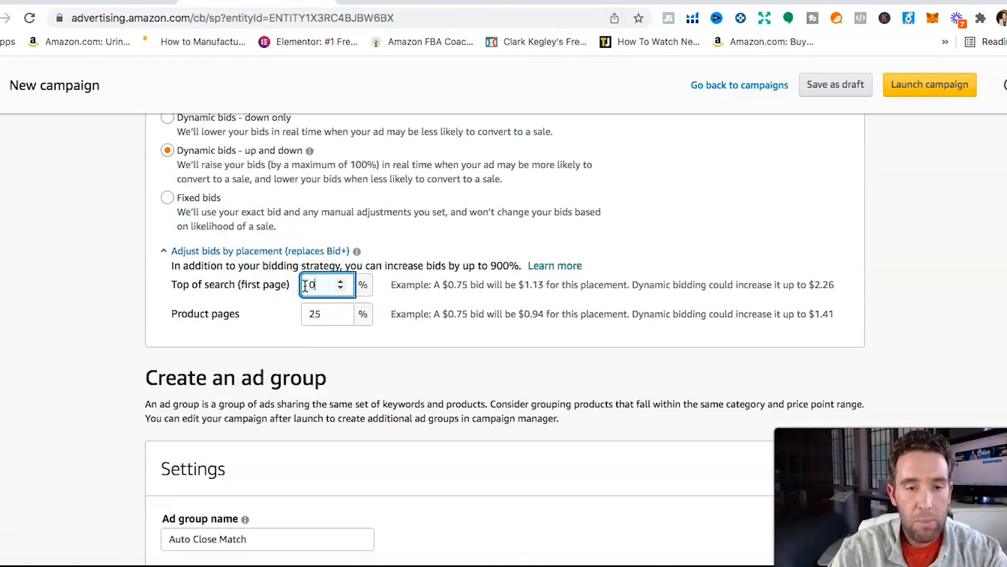
pyautogui.click(321, 314)
pyautogui.press('BackSpace')
pyautogui.press('BackSpace')
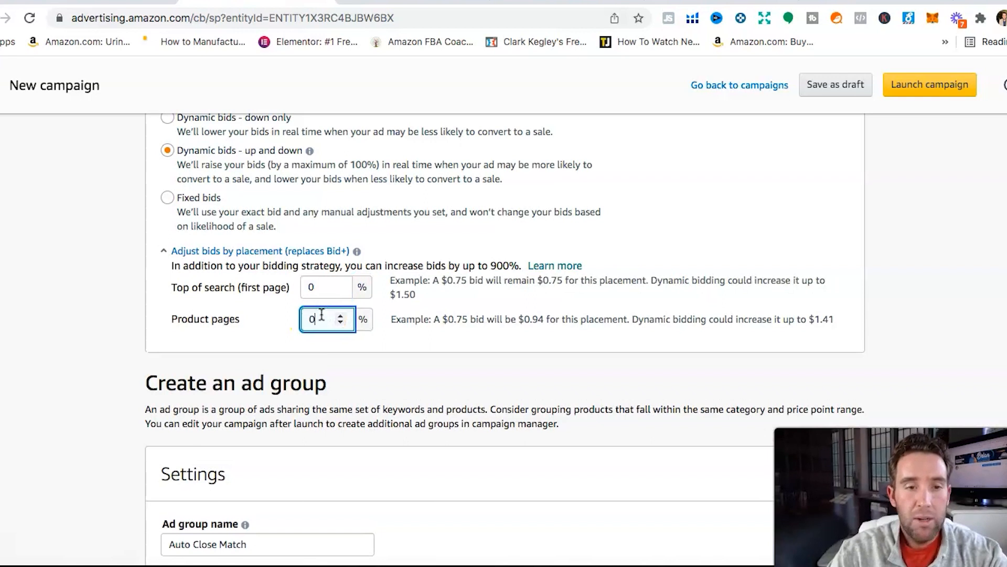
# Step: Rename the ad group as Auto 4 Loose Match to match the campaign name
pyautogui.scroll(-4, 446, 339)
pyautogui.click(253, 333)
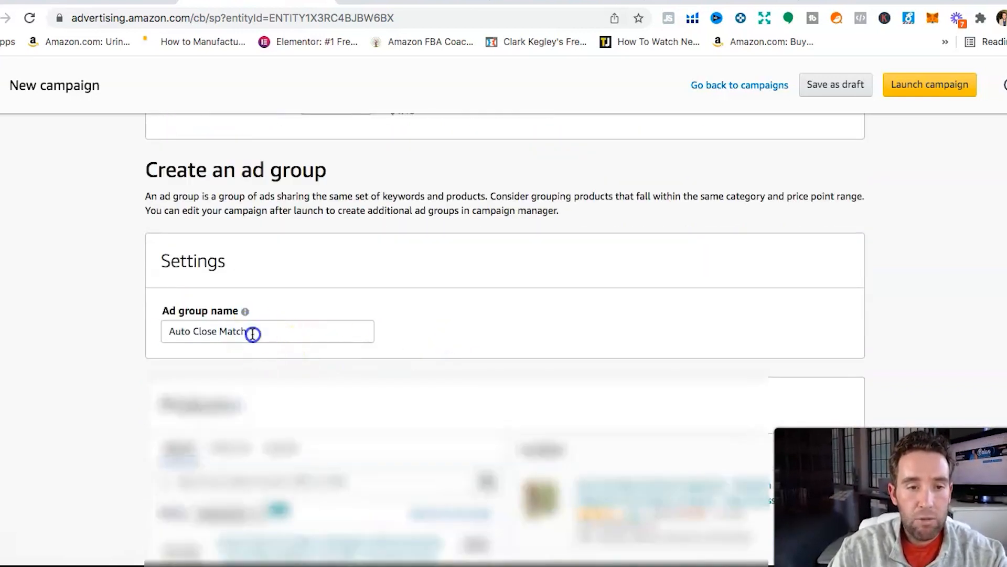
pyautogui.press('BackSpace')
pyautogui.press('BackSpace')
pyautogui.press('BackSpace')
pyautogui.press('BackSpace')
pyautogui.press('BackSpace')
pyautogui.press('BackSpace')
pyautogui.press('BackSpace')
pyautogui.press('BackSpace')
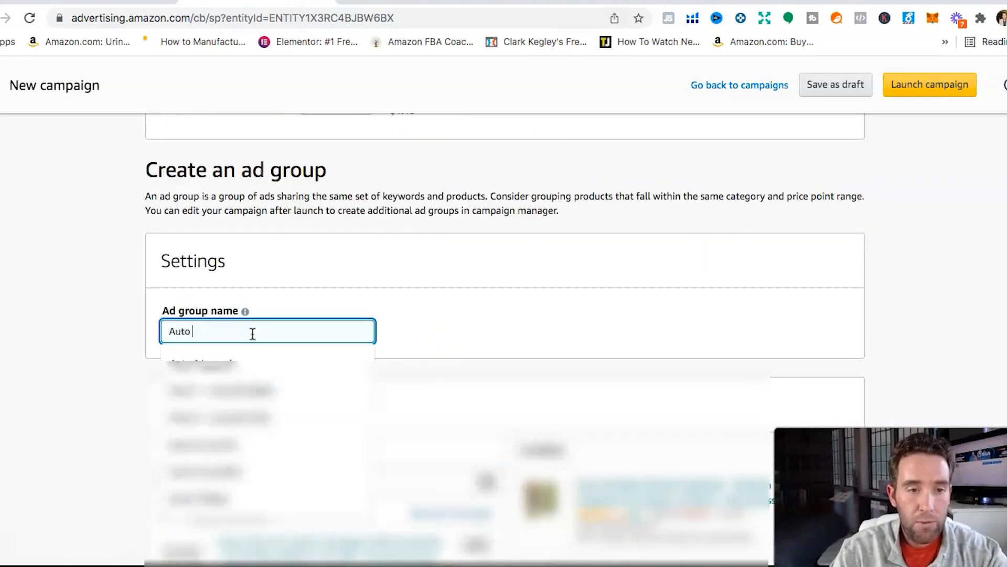
pyautogui.write('4 Loose Match')
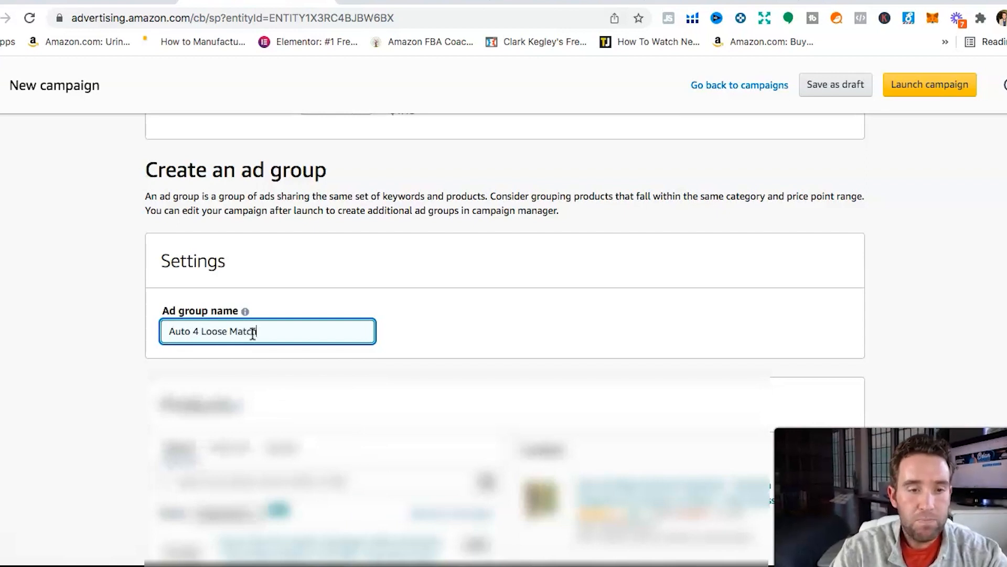
pyautogui.click(504, 330)
# Step: Turn on the Loose match targeting group and turn off Close match
pyautogui.scroll(-8, 506, 331)
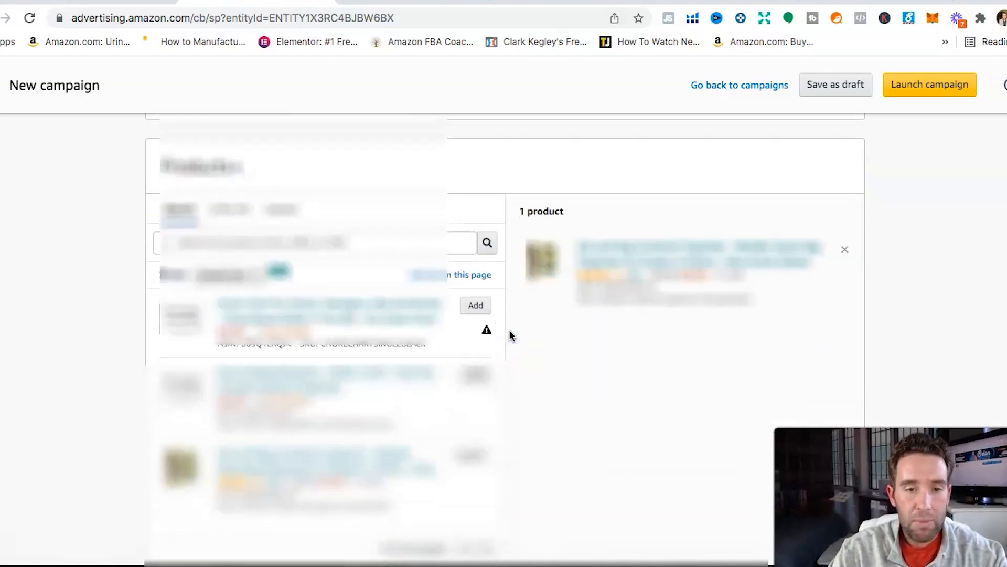
pyautogui.scroll(-10, 508, 329)
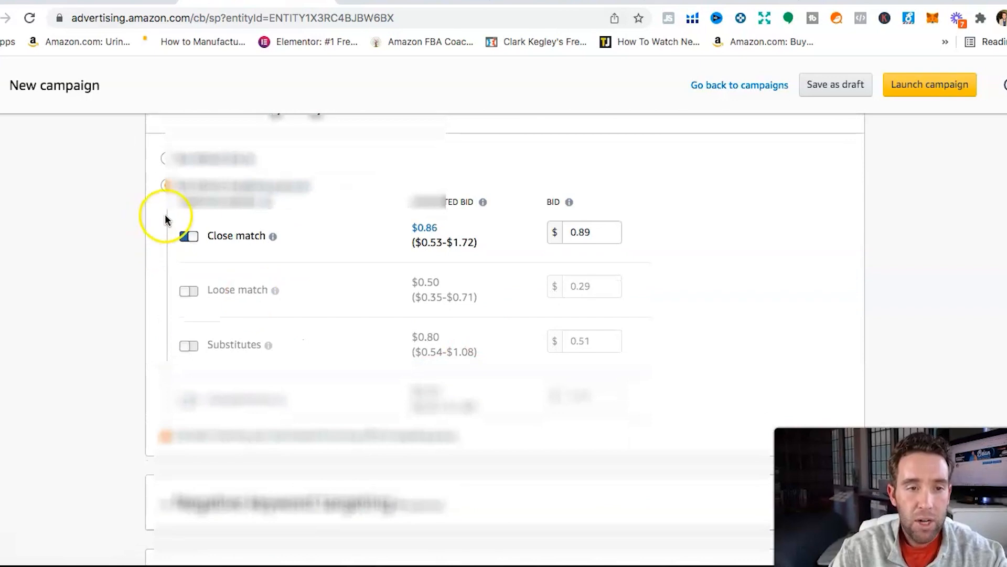
pyautogui.click(190, 291)
pyautogui.click(188, 235)
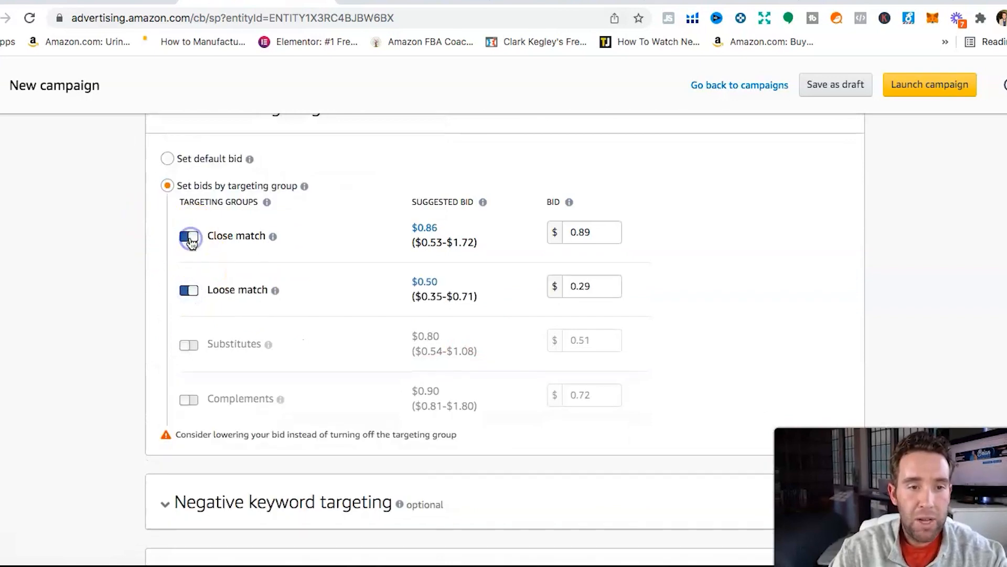
# Step: Set the Loose match targeting group's bid to $0.57
pyautogui.click(533, 275)
pyautogui.click(596, 286)
pyautogui.press('BackSpace')
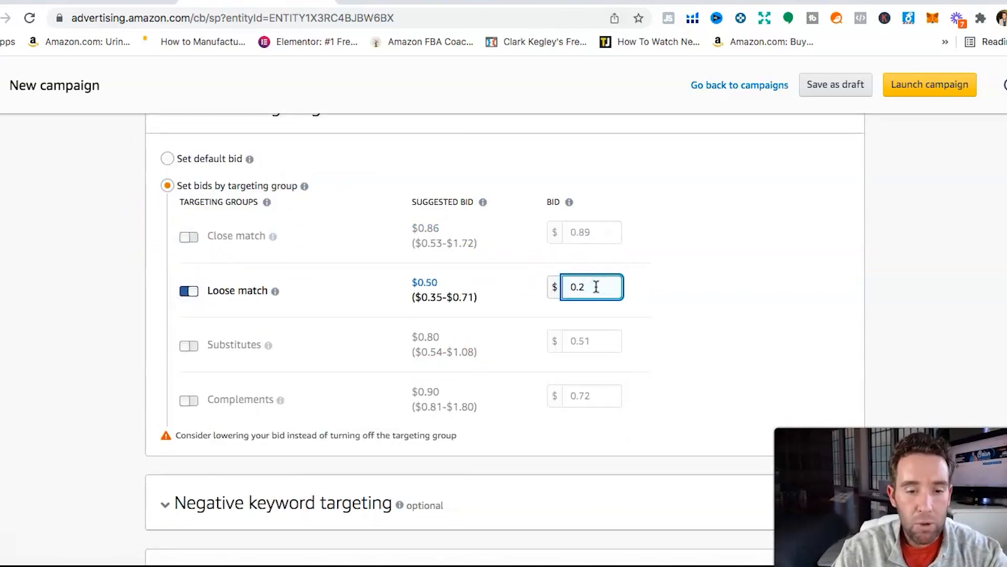
pyautogui.write('57')
pyautogui.click(602, 288)
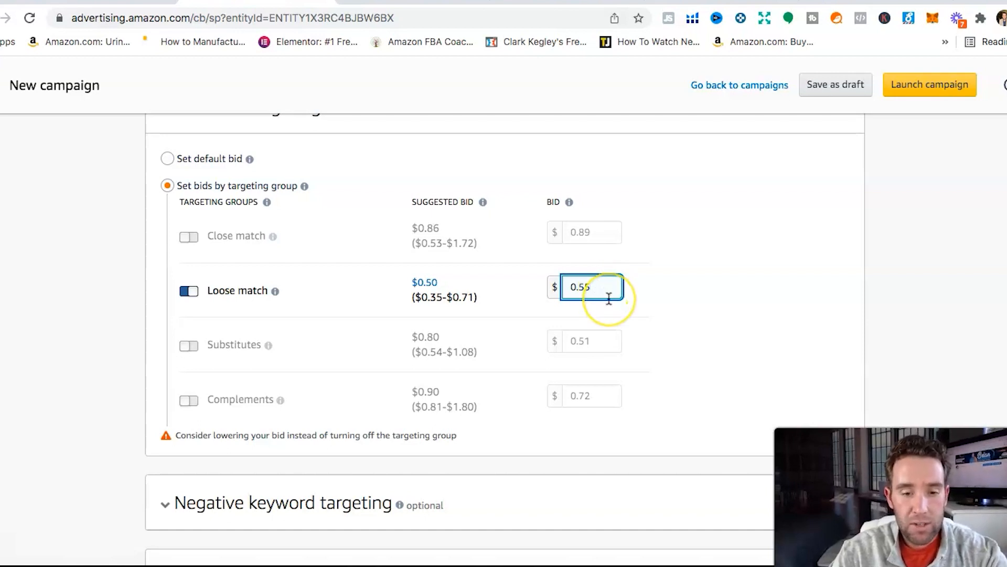
pyautogui.click(668, 315)
pyautogui.click(675, 345)
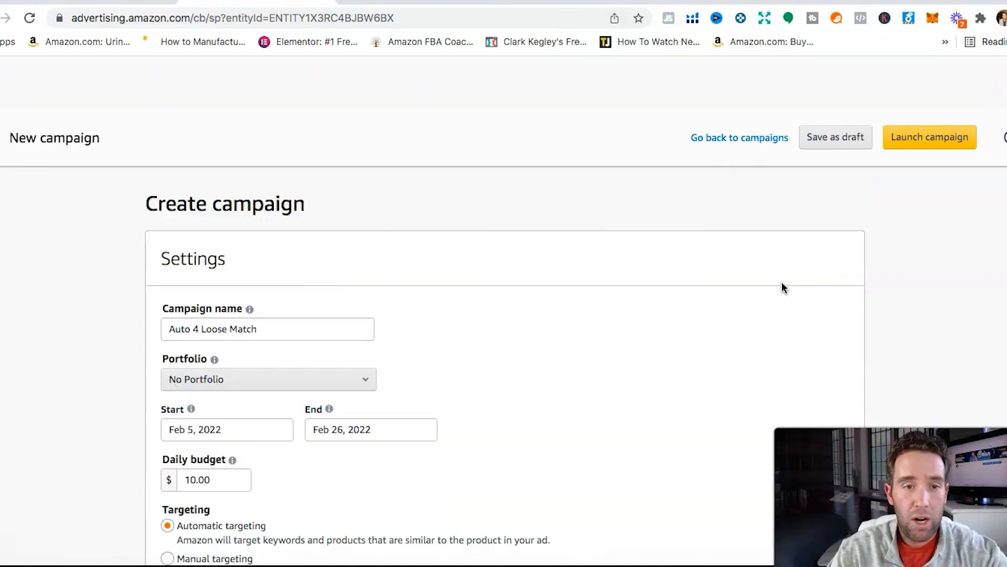
# Step: Rename the campaign as Auto 5 Subs
pyautogui.click(333, 278)
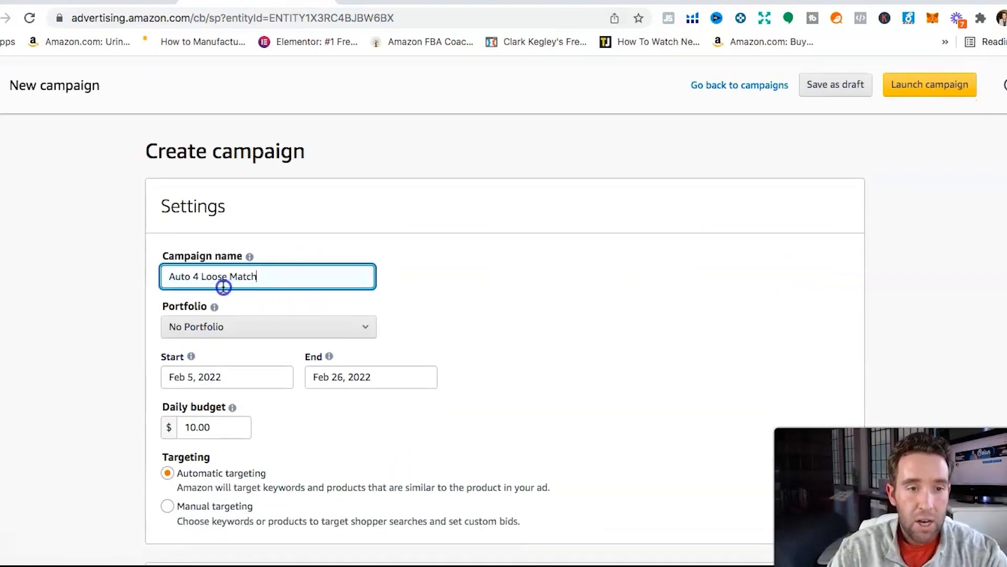
pyautogui.keyDown('shift'); pyautogui.click(192, 276); pyautogui.keyUp('shift')
pyautogui.press('BackSpace')
pyautogui.write('5 Subs')
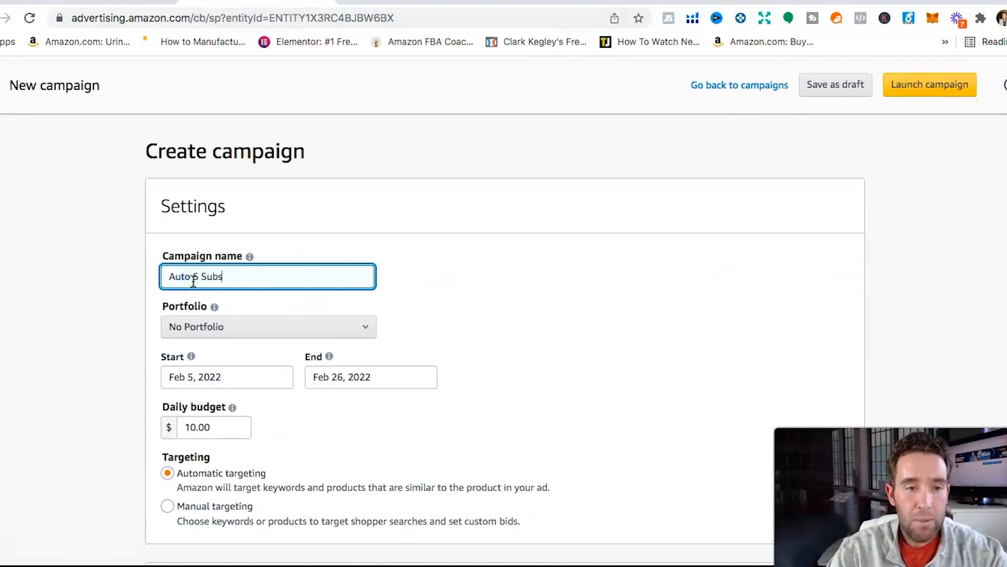
pyautogui.click(449, 281)
# Step: Rename the ad group as Auto 5 Subs to match the campaign name
pyautogui.scroll(-3, 448, 284)
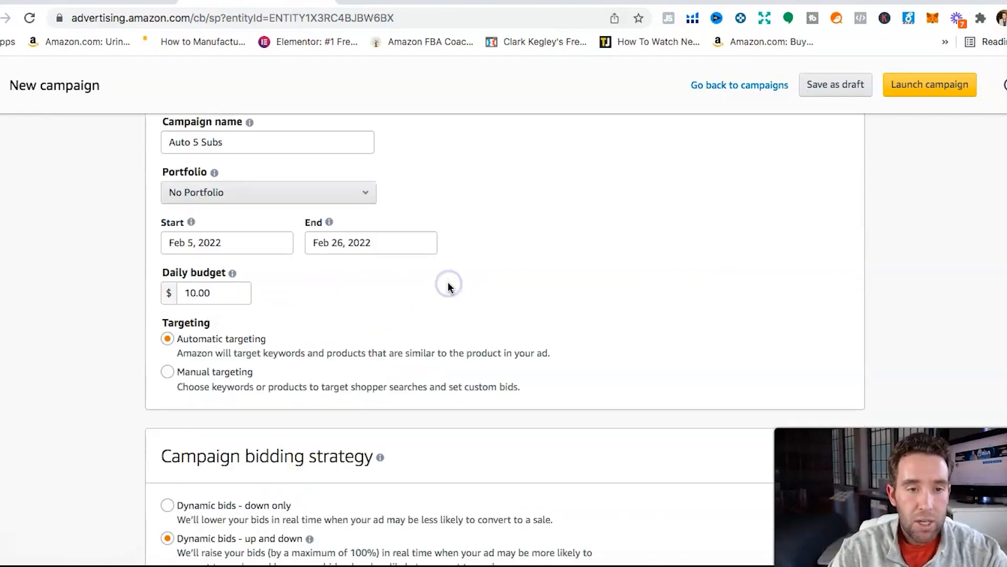
pyautogui.scroll(-2, 370, 299)
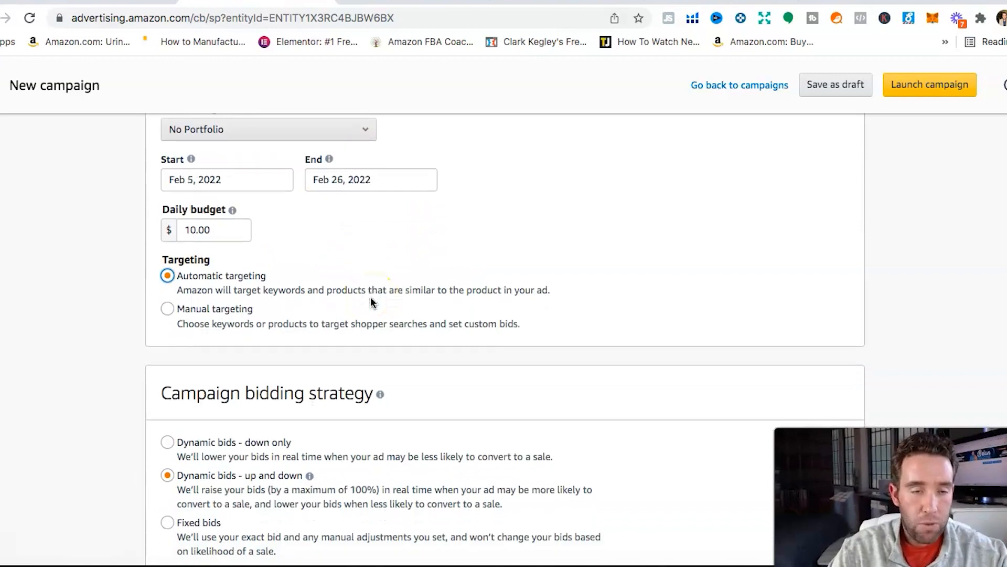
pyautogui.scroll(-3, 289, 236)
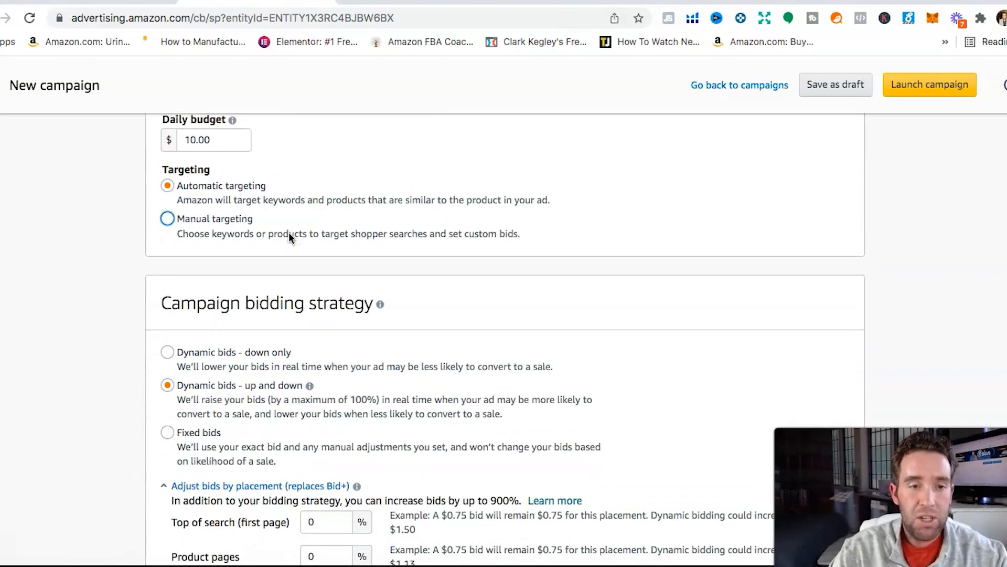
pyautogui.scroll(-2, 292, 299)
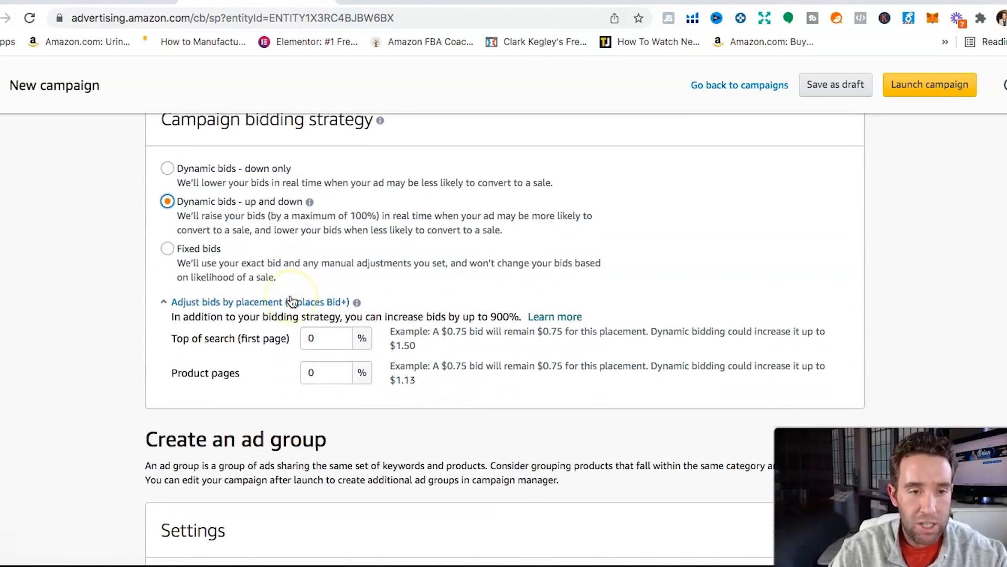
pyautogui.scroll(-5, 293, 300)
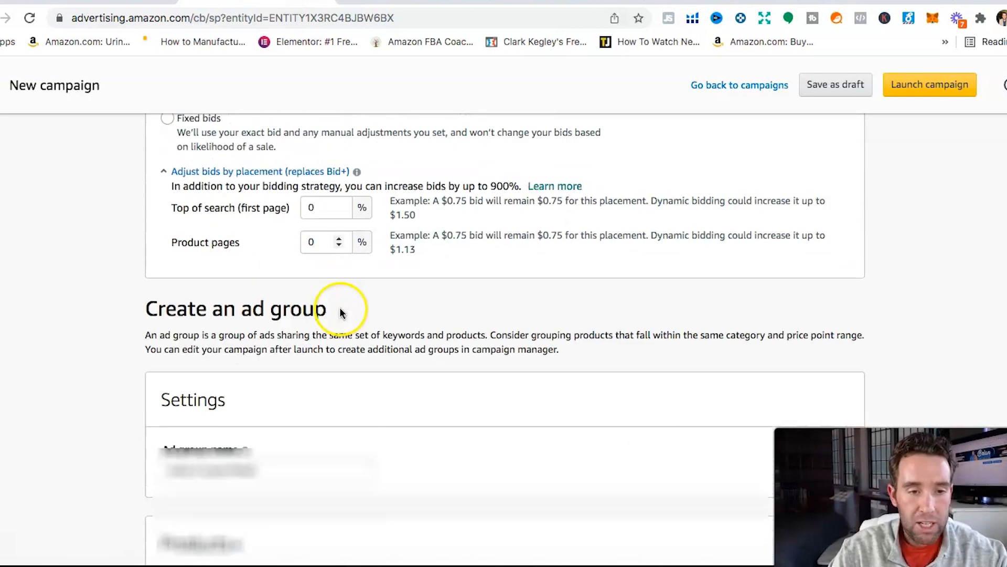
pyautogui.click(271, 334)
pyautogui.moveTo(271, 334); pyautogui.dragTo(198, 339)
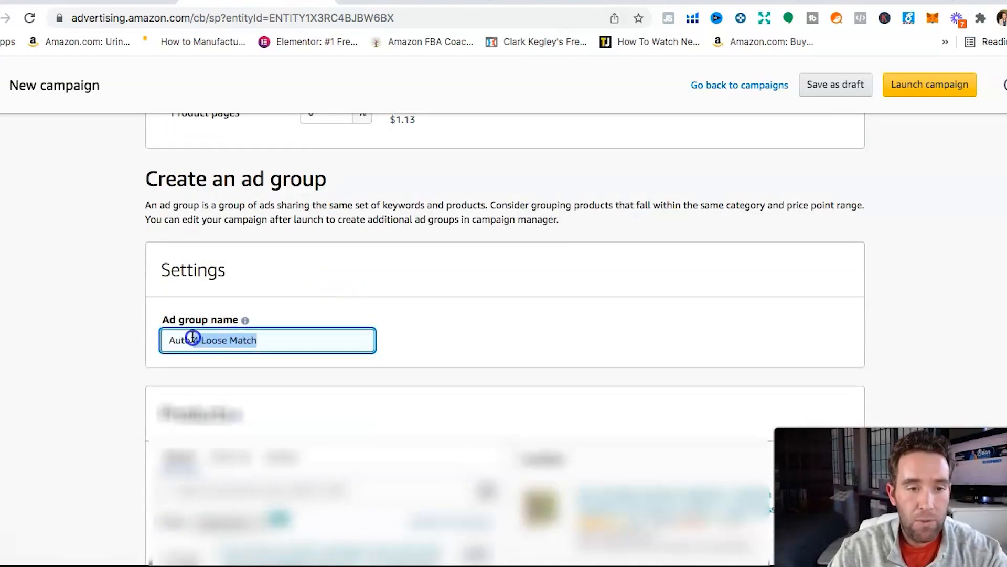
pyautogui.press('BackSpace')
pyautogui.press('BackSpace')
pyautogui.write('5 Subs')
pyautogui.click(493, 341)
# Step: Turn on the Substitutes targeting group and turn off Loose match
pyautogui.scroll(-4, 493, 341)
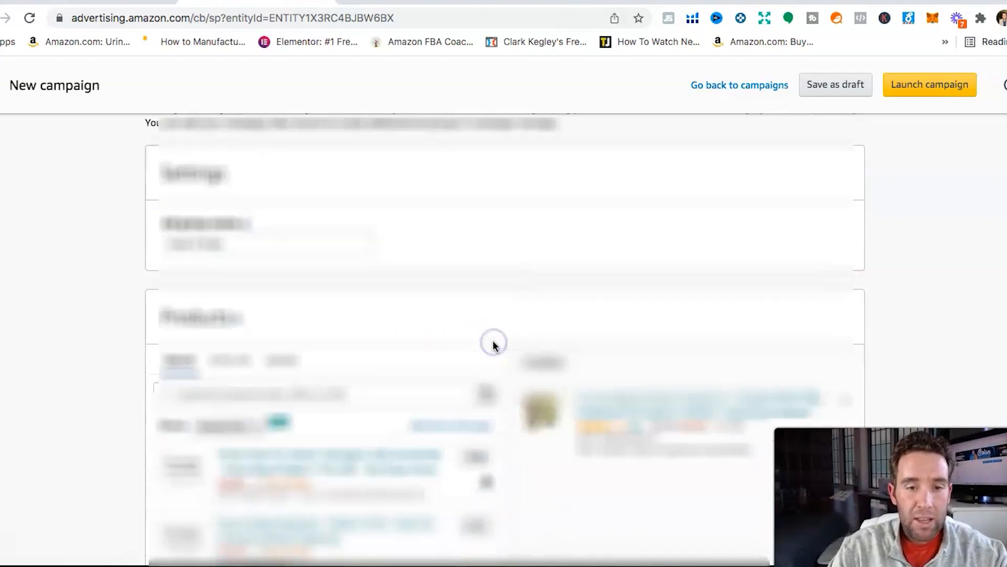
pyautogui.scroll(-10, 493, 344)
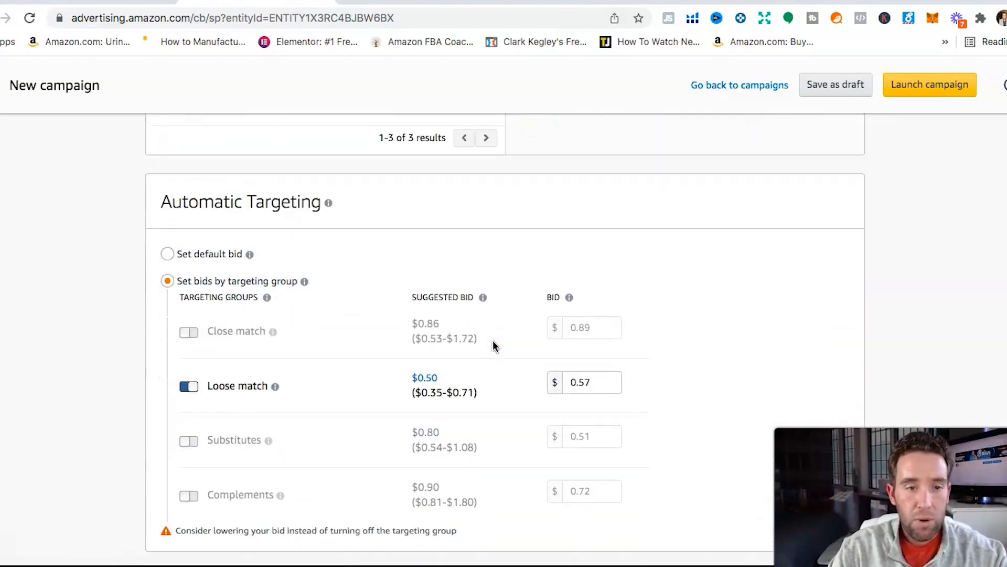
pyautogui.click(225, 320)
pyautogui.click(186, 303)
pyautogui.click(187, 249)
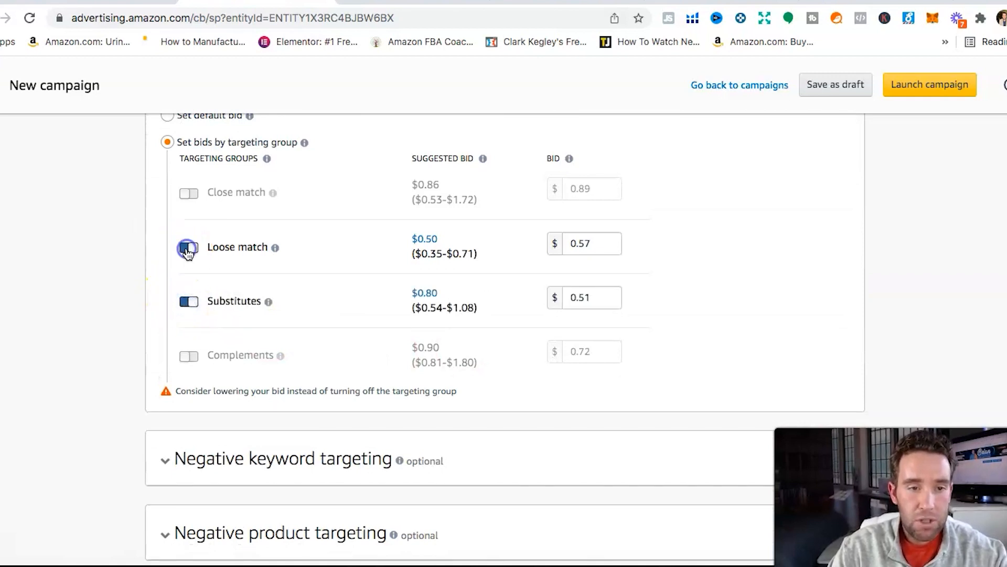
# Step: Set the Substitutes targeting group's bid to $0.89
pyautogui.click(596, 298)
pyautogui.press('BackSpace')
pyautogui.write('89')
pyautogui.click(698, 296)
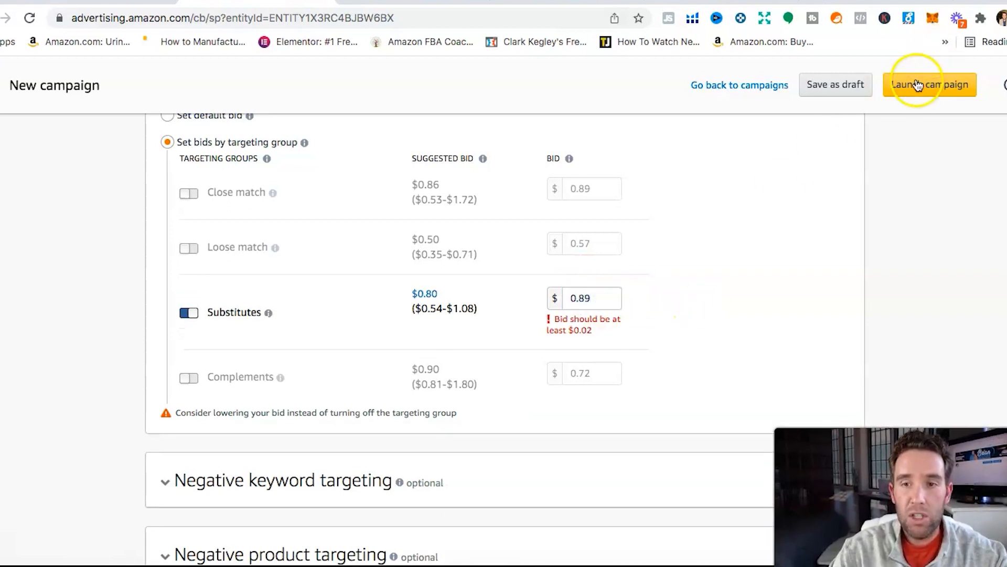
# Step: Rename the campaign as Auto 6 Comps
pyautogui.scroll(15, 749, 297)
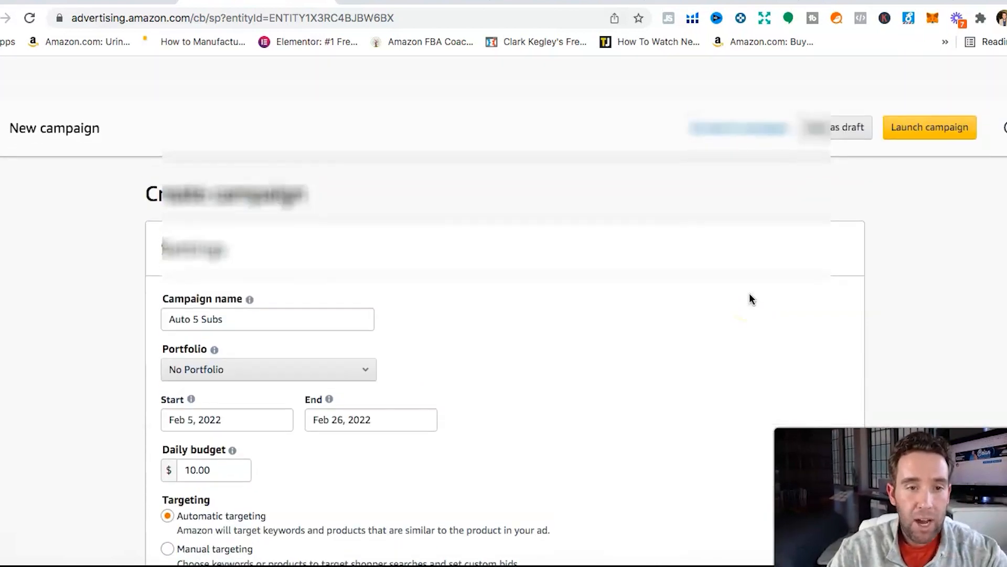
pyautogui.click(225, 274)
pyautogui.press('BackSpace')
pyautogui.press('BackSpace')
pyautogui.press('BackSpace')
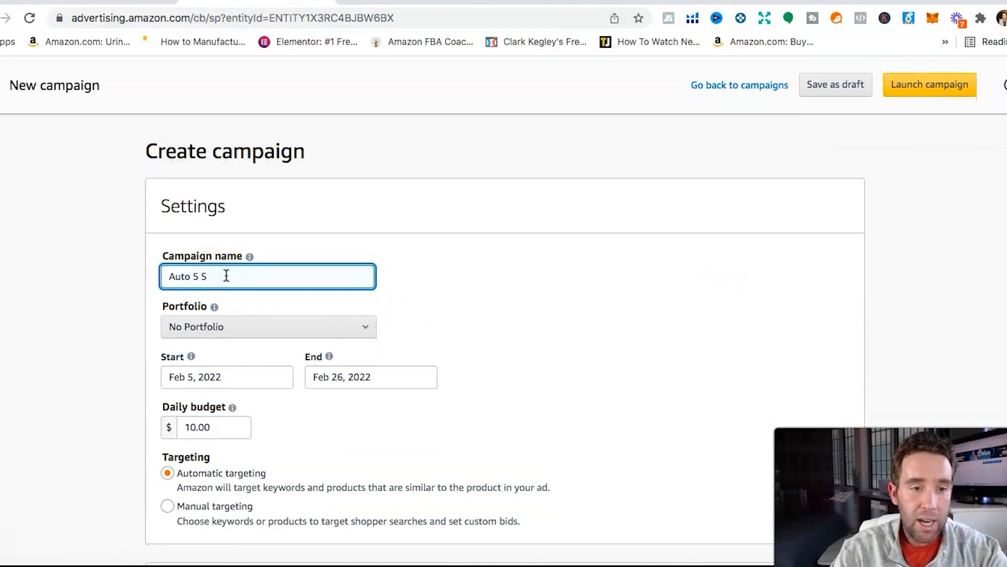
pyautogui.write('6 Comps')
pyautogui.scroll(-3, 463, 294)
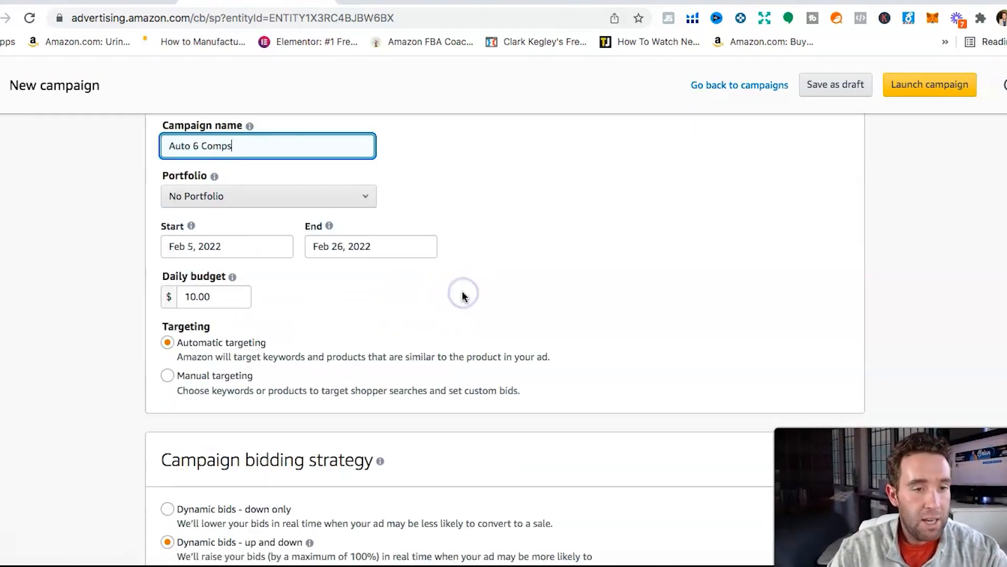
pyautogui.click(462, 294)
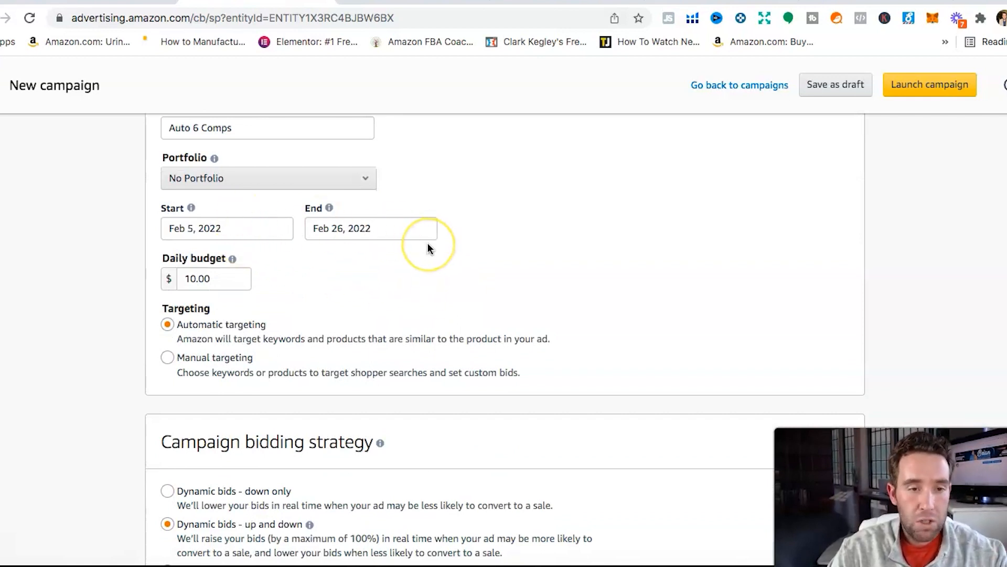
# Step: Choose Dynamic bids - up and down as the campaign bidding strategy
pyautogui.scroll(-3, 427, 244)
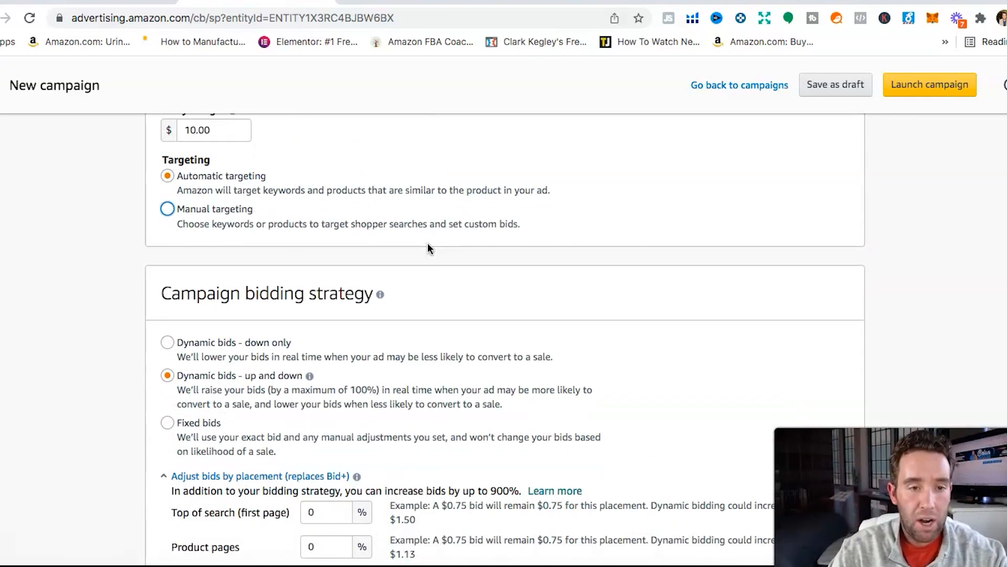
pyautogui.scroll(-3, 428, 244)
pyautogui.click(251, 244)
pyautogui.scroll(-1, 265, 257)
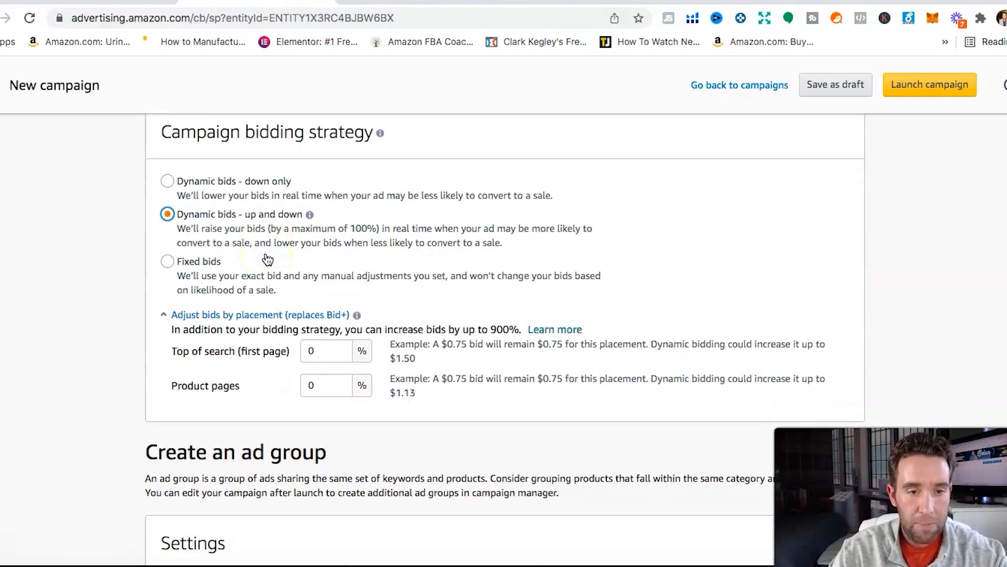
# Step: Rename the ad group as Auto 6 Comps to match the campaign name
pyautogui.scroll(-6, 268, 258)
pyautogui.moveTo(241, 277); pyautogui.dragTo(192, 281)
pyautogui.press('BackSpace')
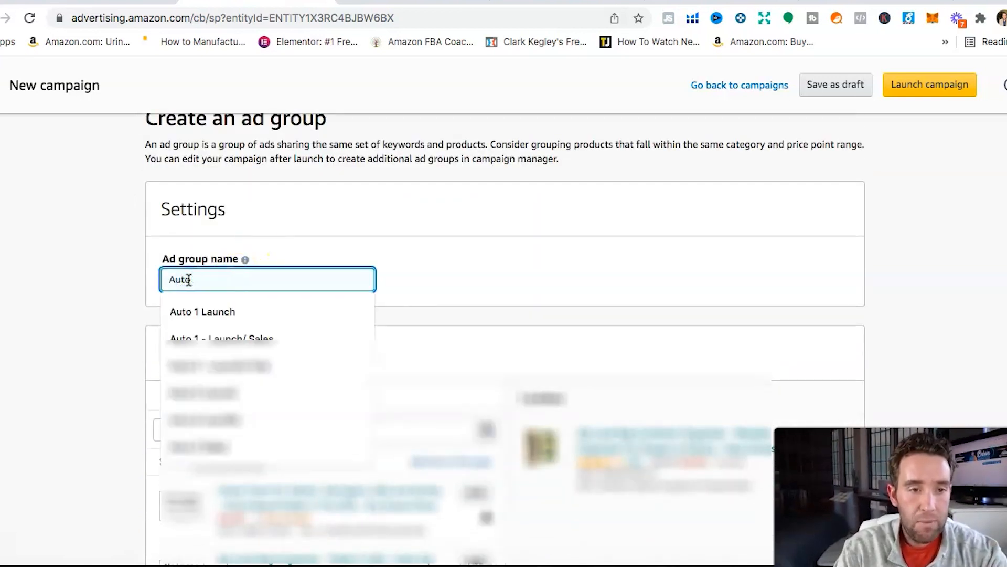
pyautogui.write('6')
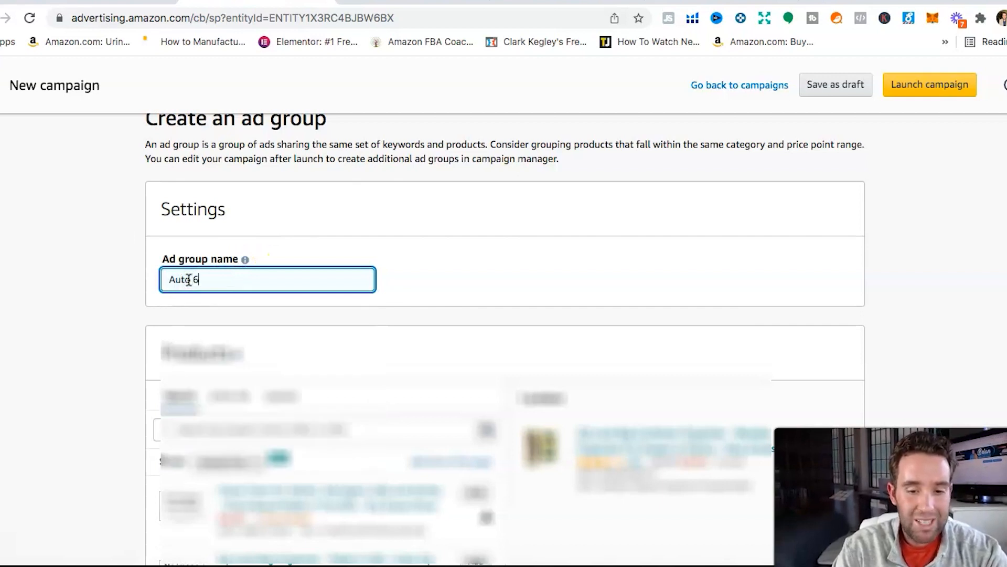
pyautogui.write(' Comp')
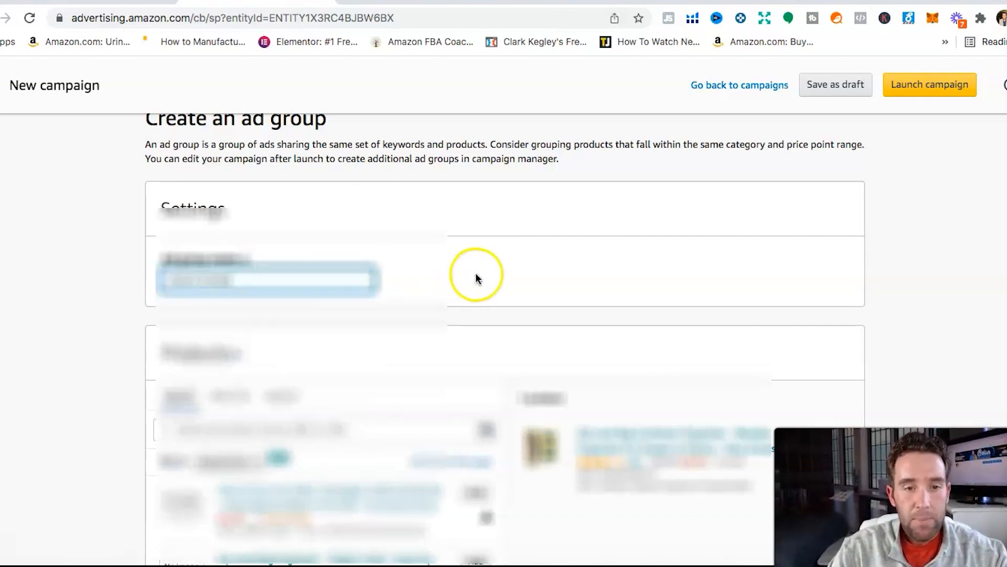
pyautogui.click(476, 276)
# Step: Turn off the Substitutes targeting group and turn on Complements
pyautogui.scroll(-4, 476, 275)
pyautogui.scroll(-10, 486, 420)
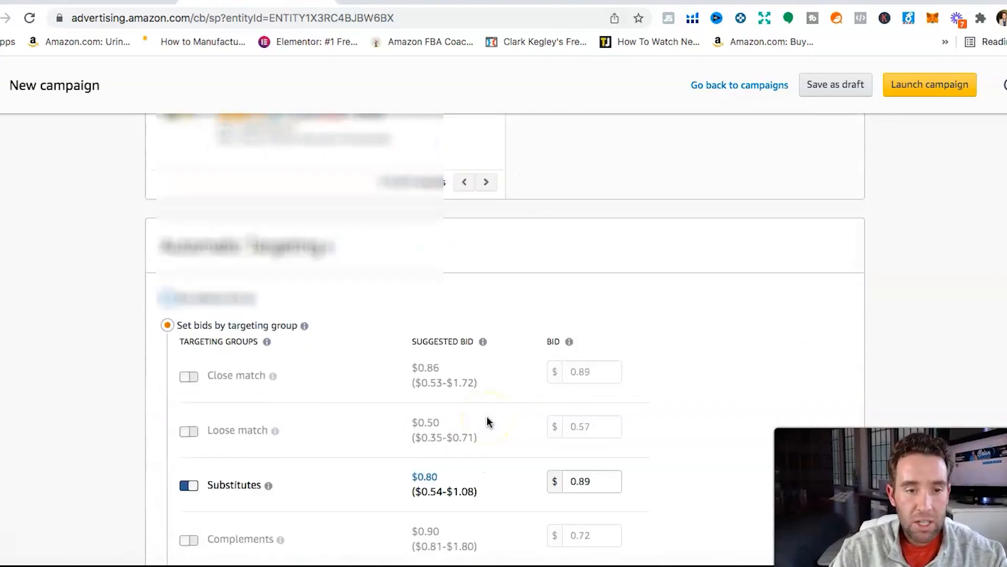
pyautogui.click(188, 408)
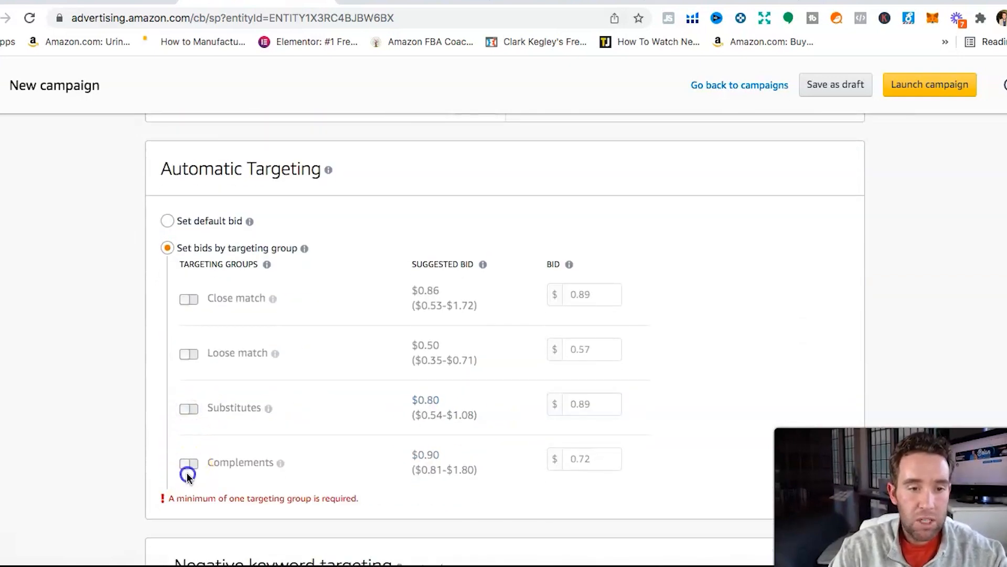
pyautogui.click(189, 463)
# Step: Set the Complements targeting group's bid to $0.97
pyautogui.click(600, 461)
pyautogui.press('BackSpace')
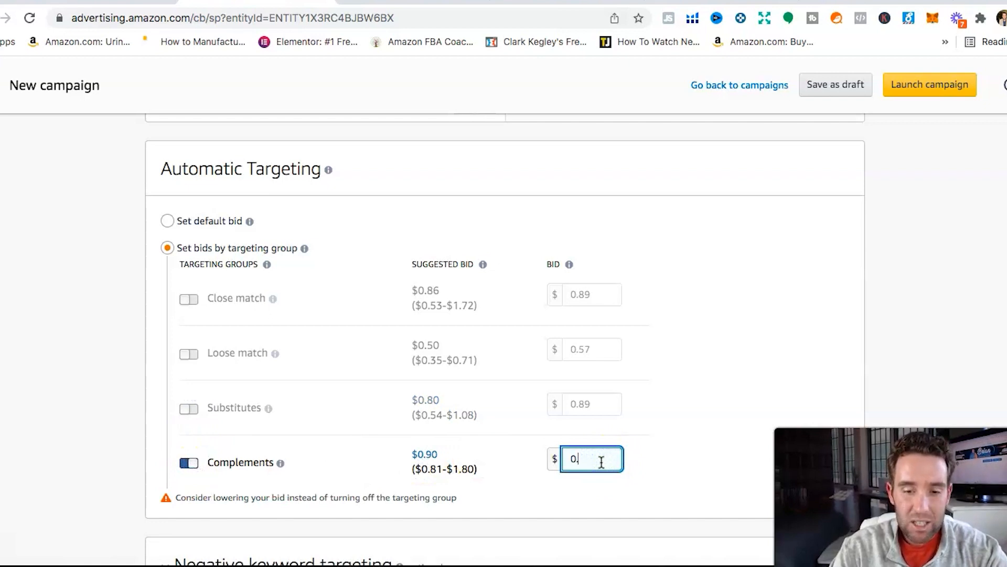
pyautogui.write('97')
pyautogui.click(738, 413)
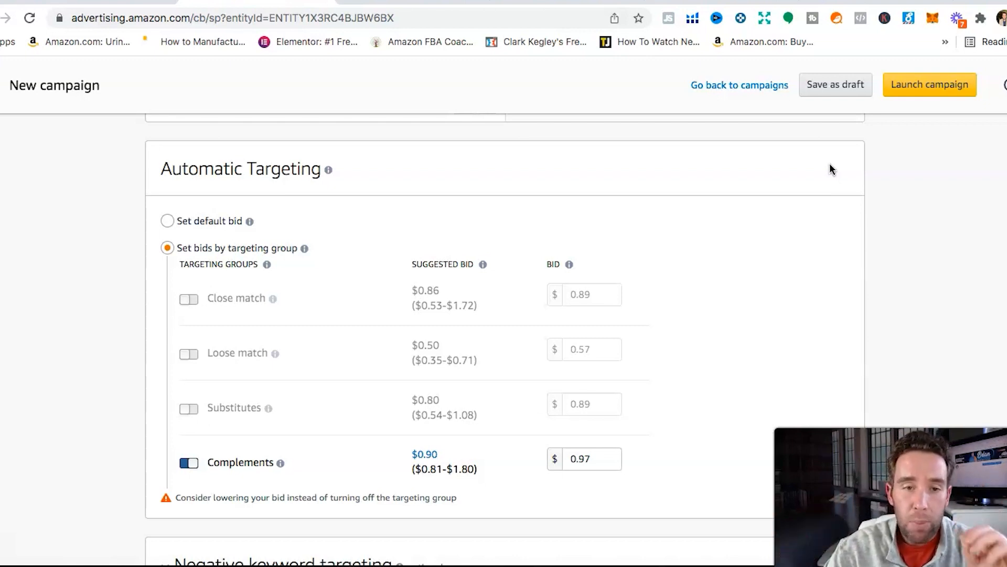
# Step: Open the Auto 2 Low Bid campaign's placements and examine impressions, clicks, spend, orders and sales for each placement
pyautogui.scroll(-2, 664, 261)
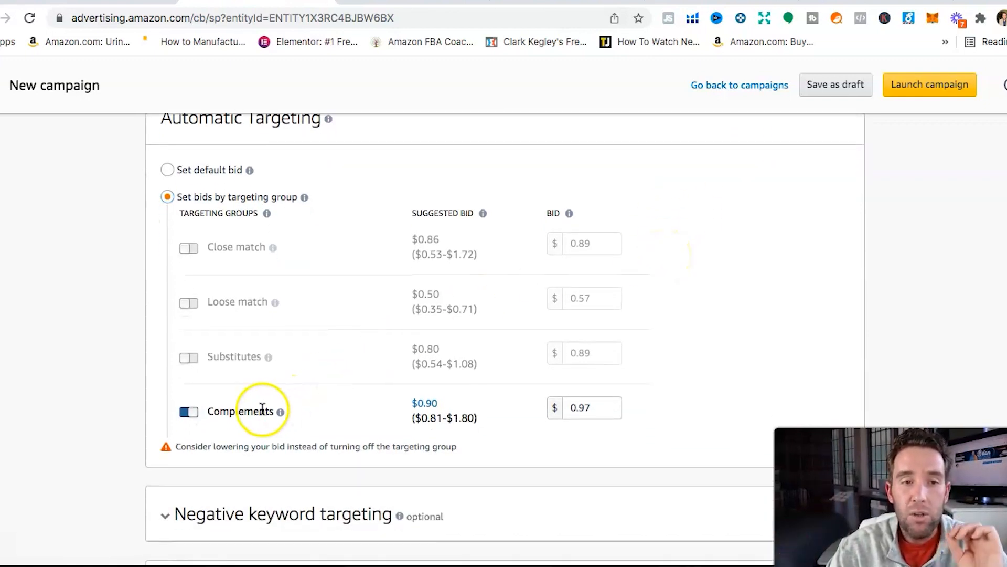
pyautogui.scroll(-1, 334, 409)
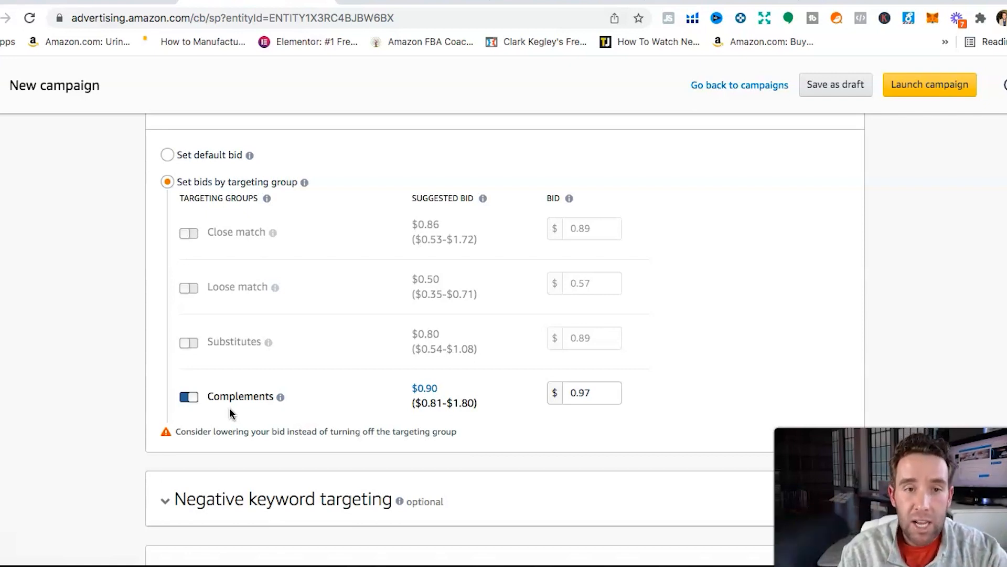
pyautogui.click(313, 489)
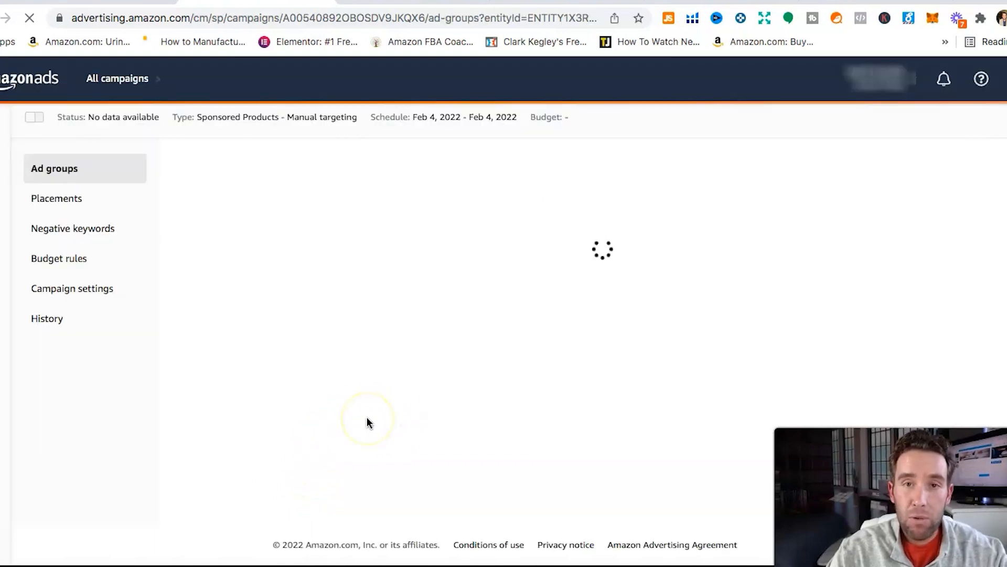
pyautogui.click(72, 251)
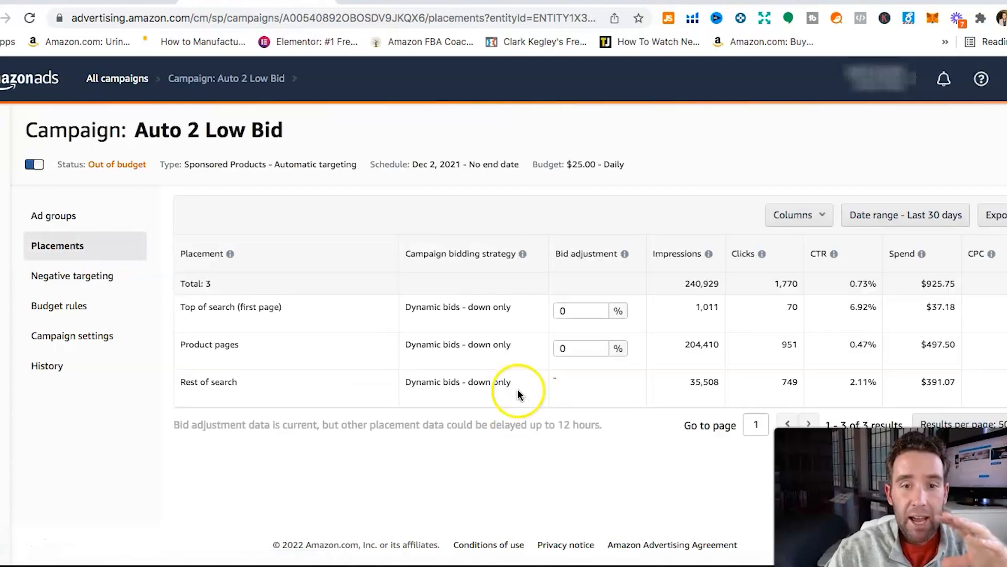
pyautogui.hscroll(5, 576, 354)
pyautogui.hscroll(-3, 577, 354)
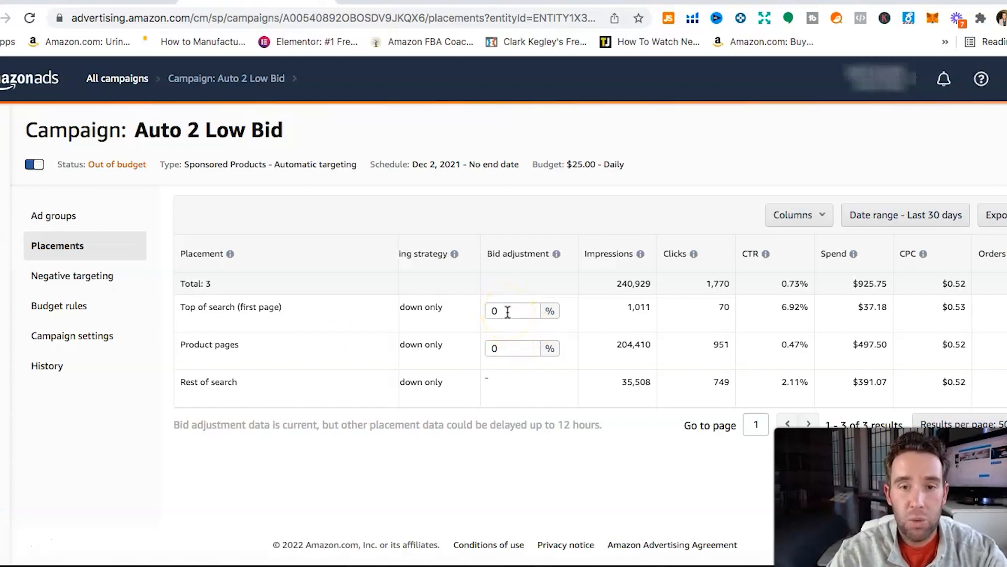
pyautogui.hscroll(1, 508, 311)
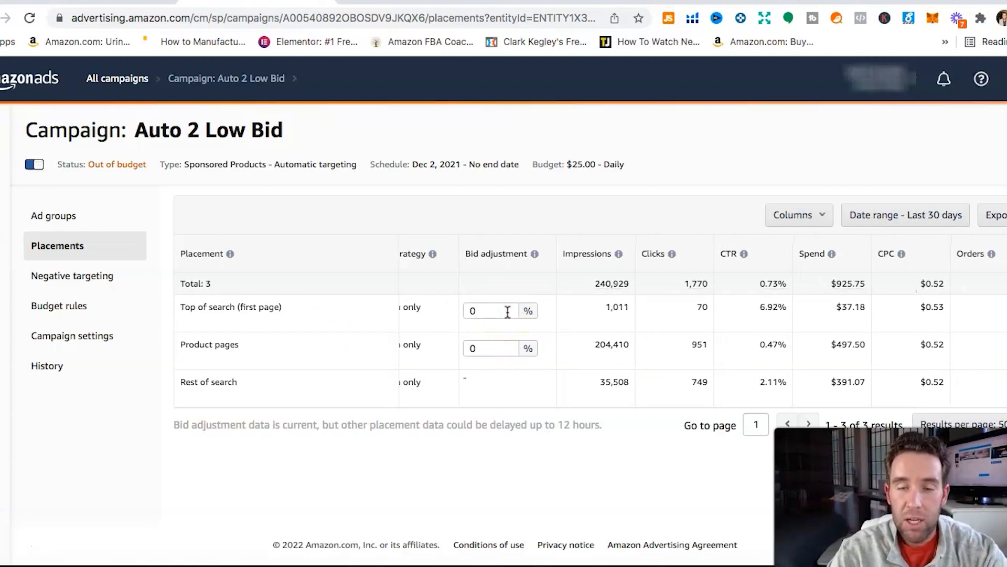
pyautogui.hscroll(2, 559, 328)
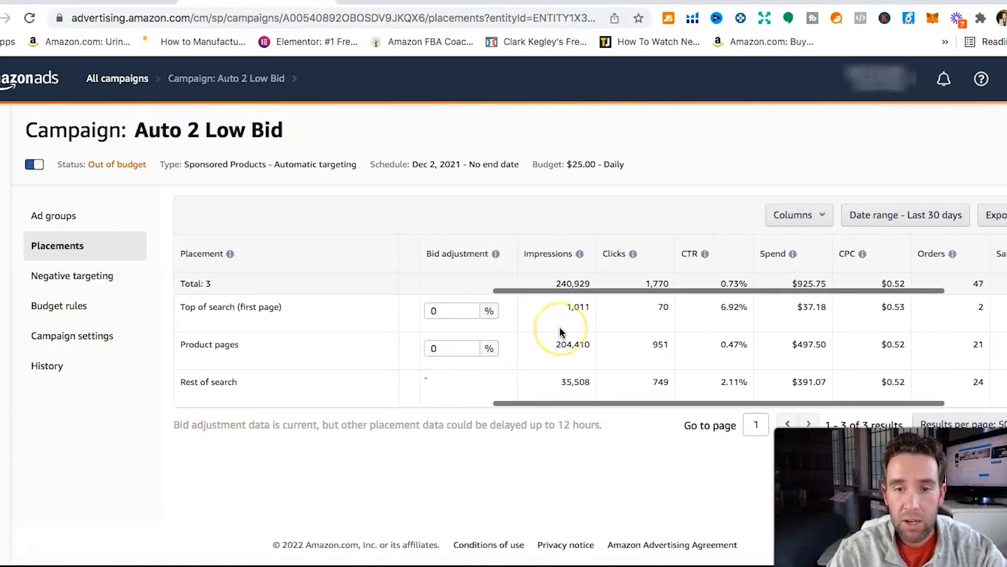
pyautogui.hscroll(5, 559, 332)
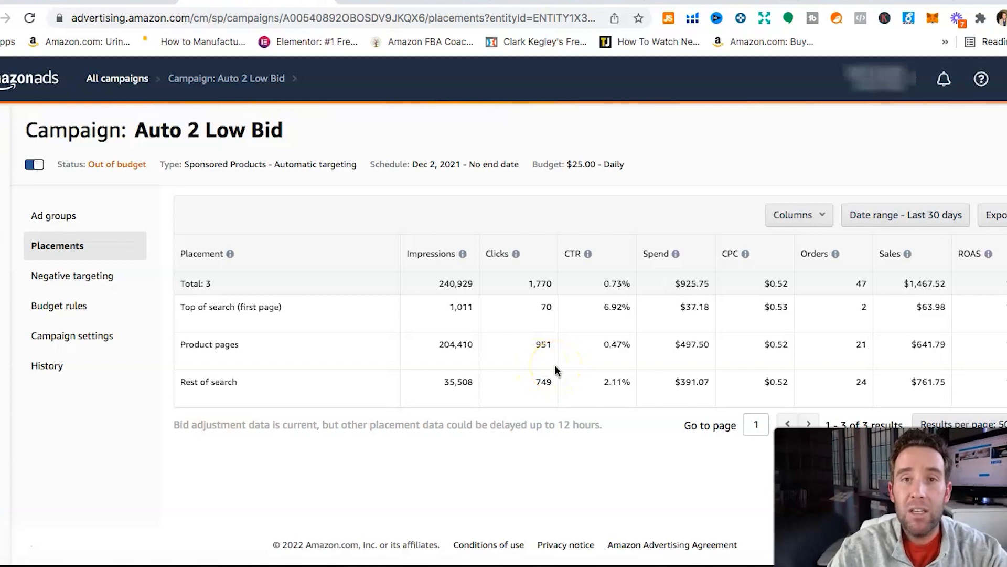
# Step: Open the Auto 2 ad group of the Auto 2 Low Bid campaign and show its targeting groups
pyautogui.click(64, 216)
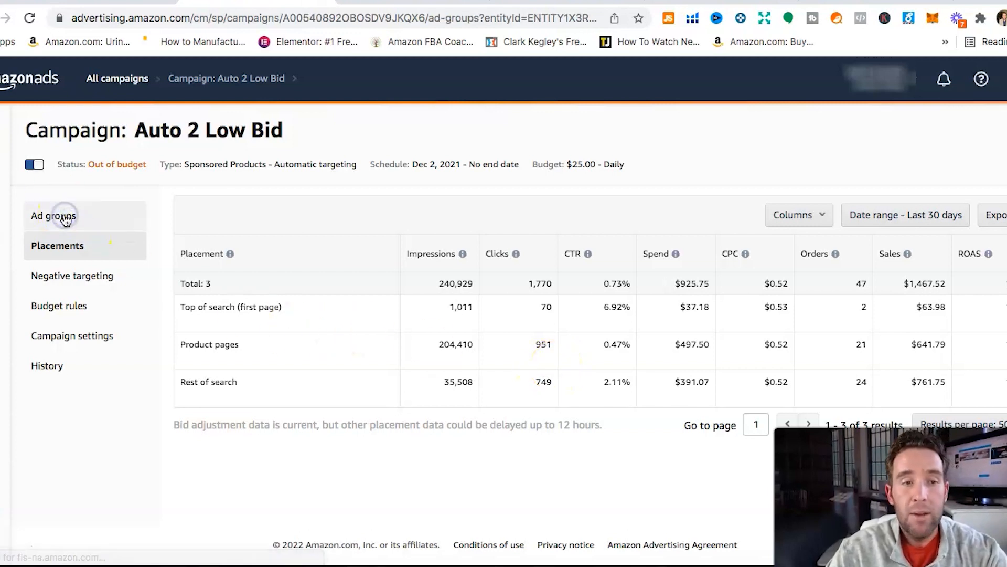
pyautogui.scroll(-3, 153, 386)
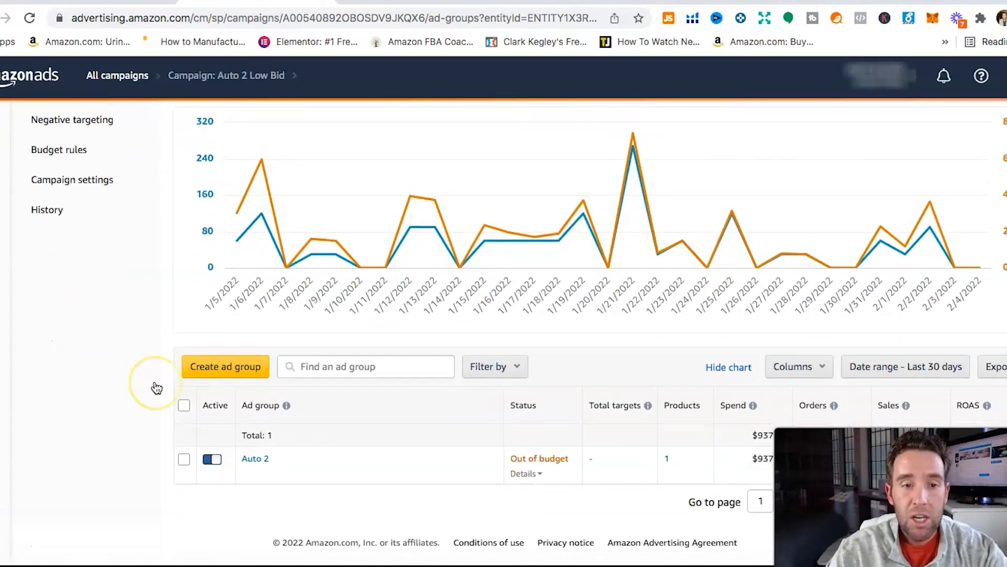
pyautogui.click(264, 464)
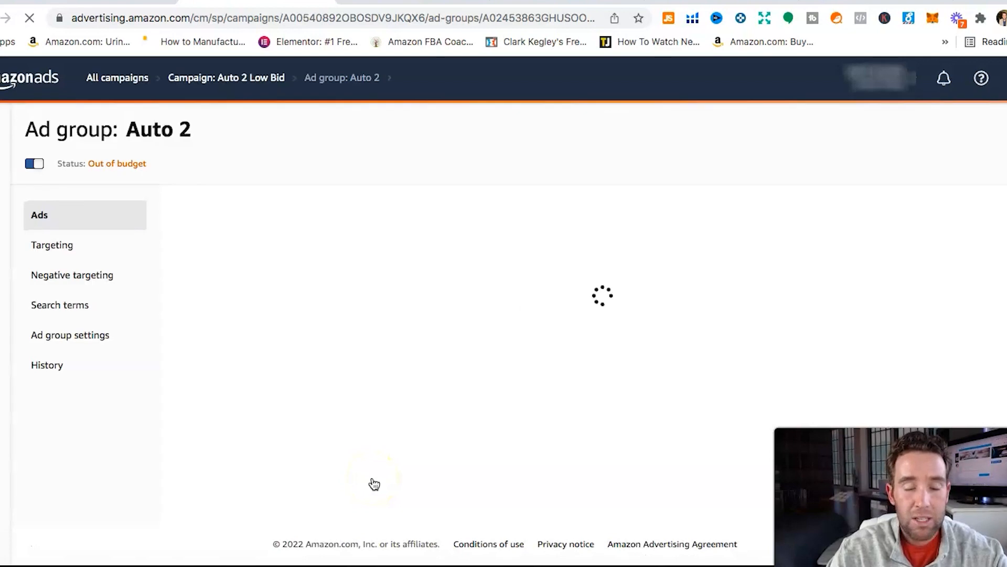
pyautogui.click(75, 252)
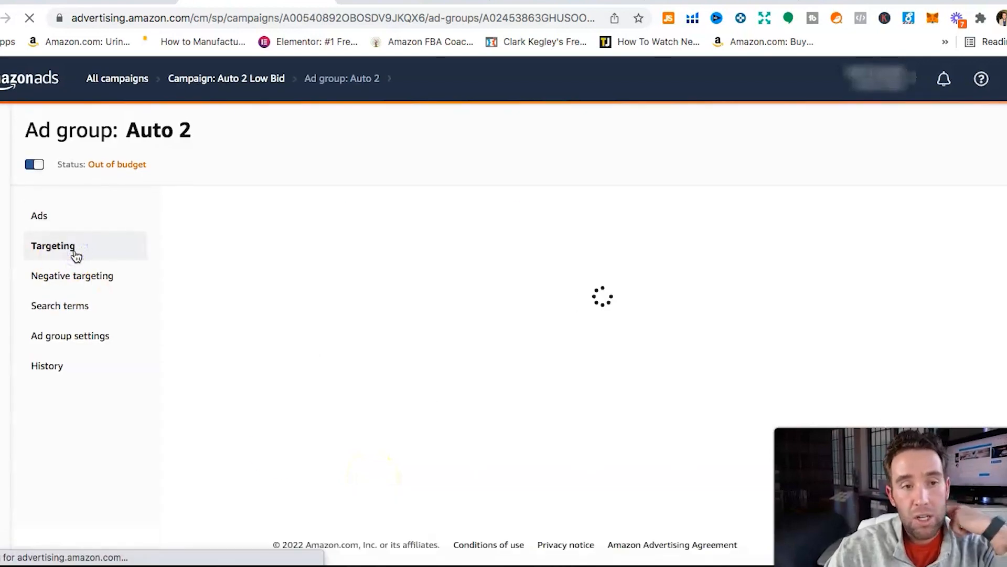
pyautogui.scroll(-3, 590, 410)
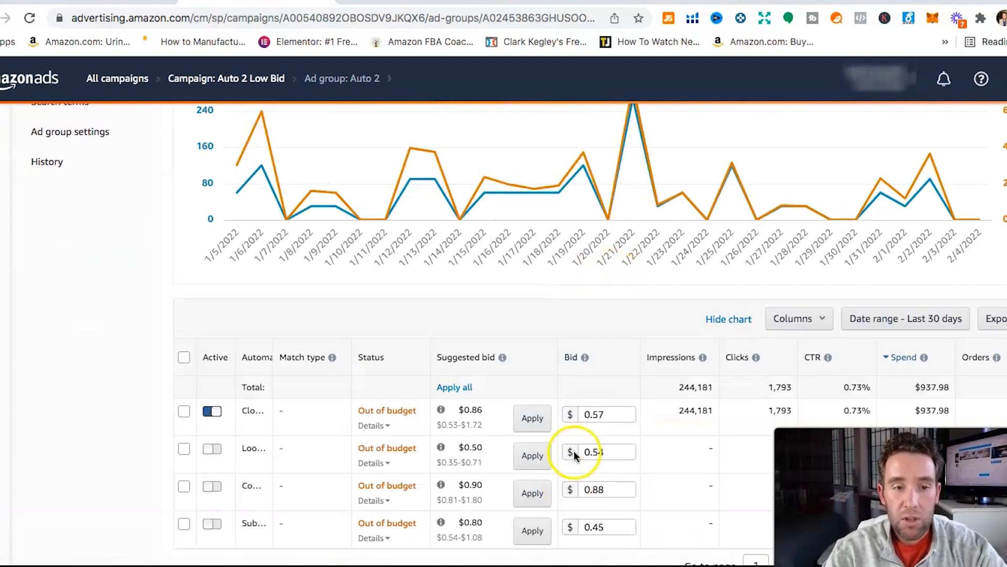
# Step: Widen the Automatic targeting groups column to show full names and compare each group's bid and performance metrics
pyautogui.hscroll(5, 574, 453)
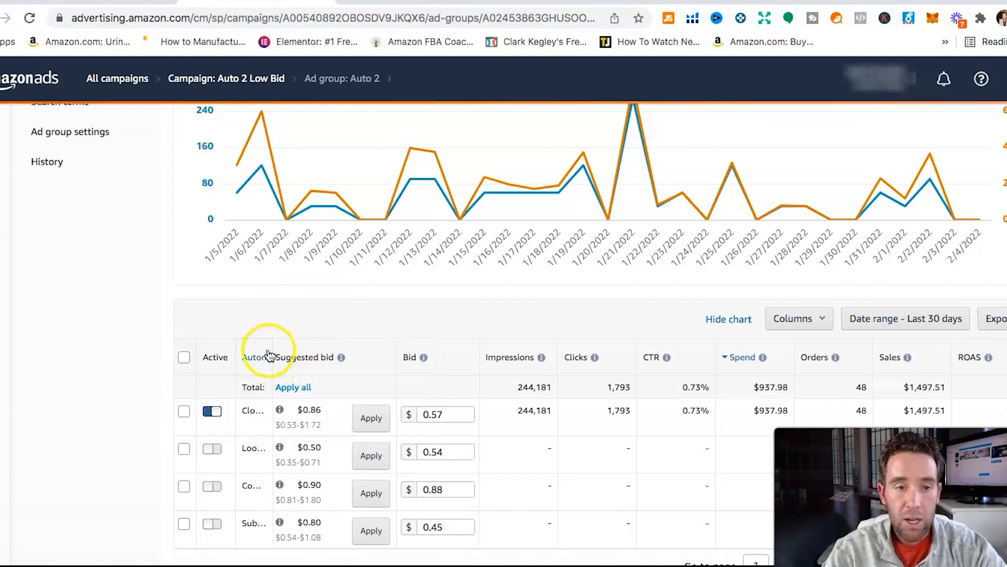
pyautogui.moveTo(272, 345); pyautogui.dragTo(400, 339)
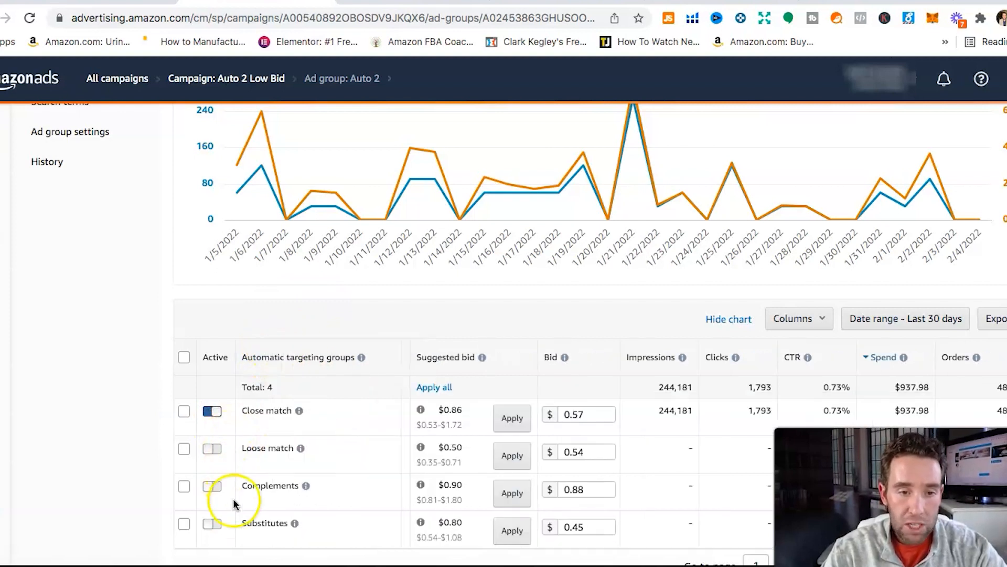
pyautogui.hscroll(4, 611, 461)
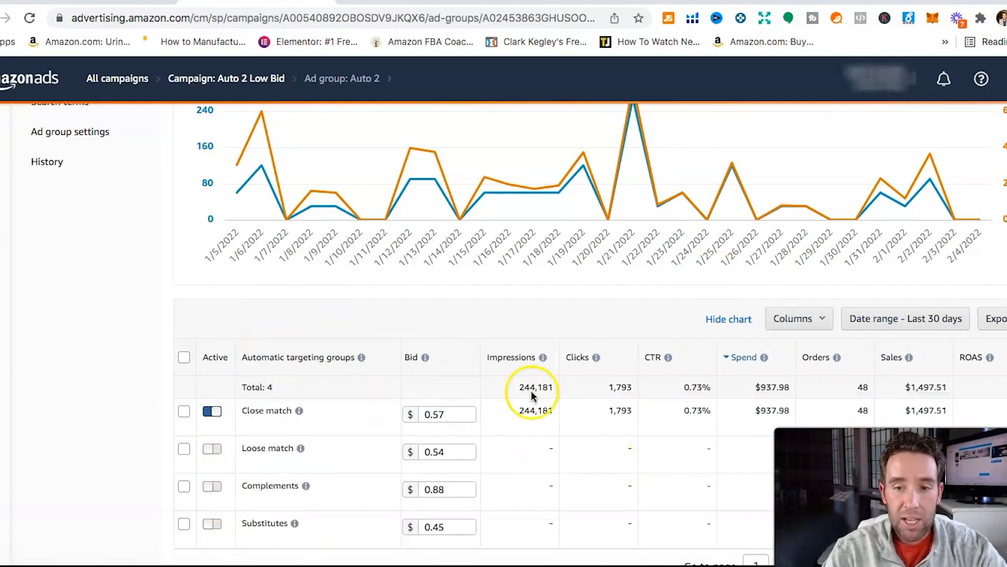
pyautogui.scroll(-2, 608, 262)
pyautogui.hscroll(-1, 556, 409)
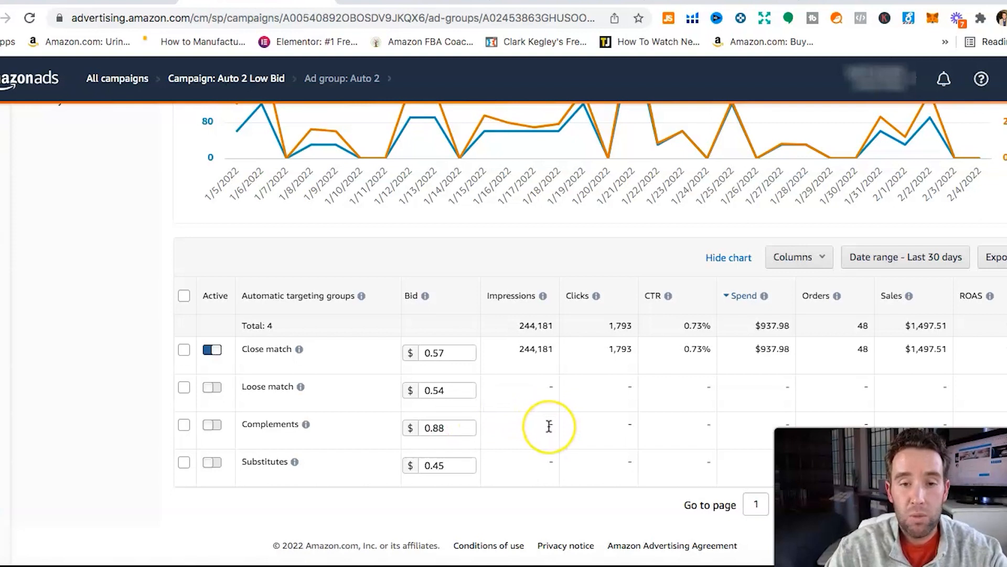
pyautogui.click(547, 457)
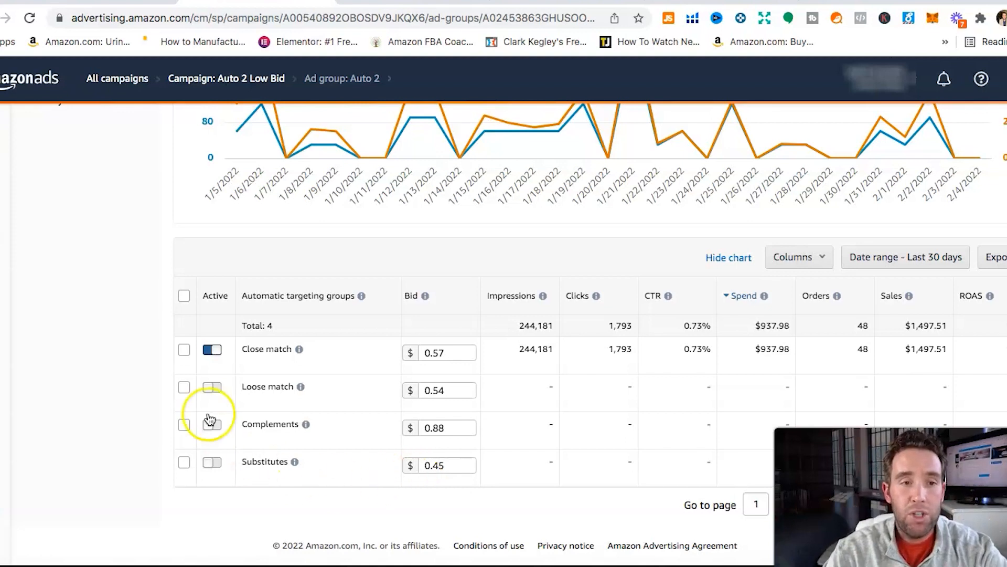
# Step: Show the Auto 2 ad group's customer search terms, sorted by spend from highest to lowest
pyautogui.scroll(4, 209, 409)
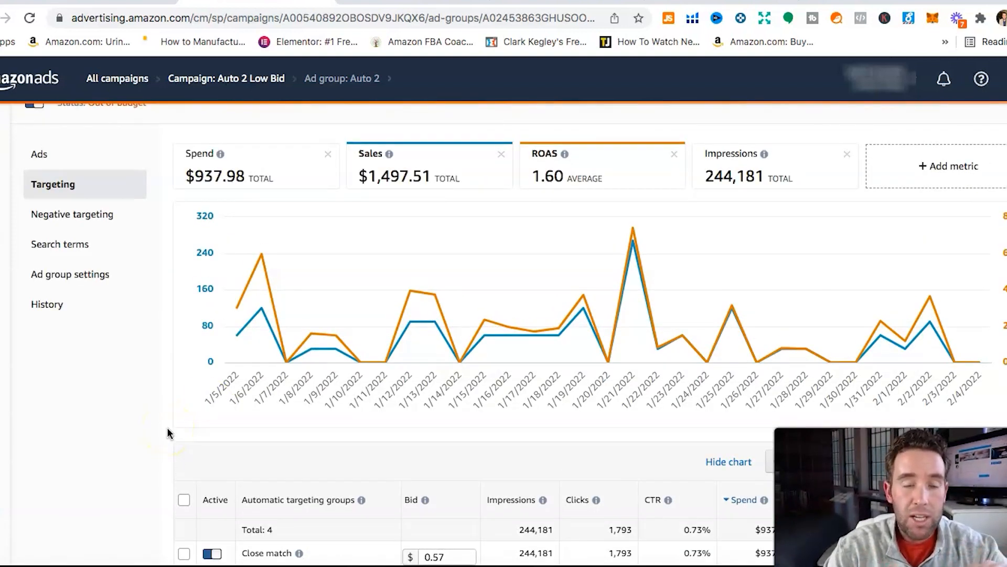
pyautogui.click(71, 246)
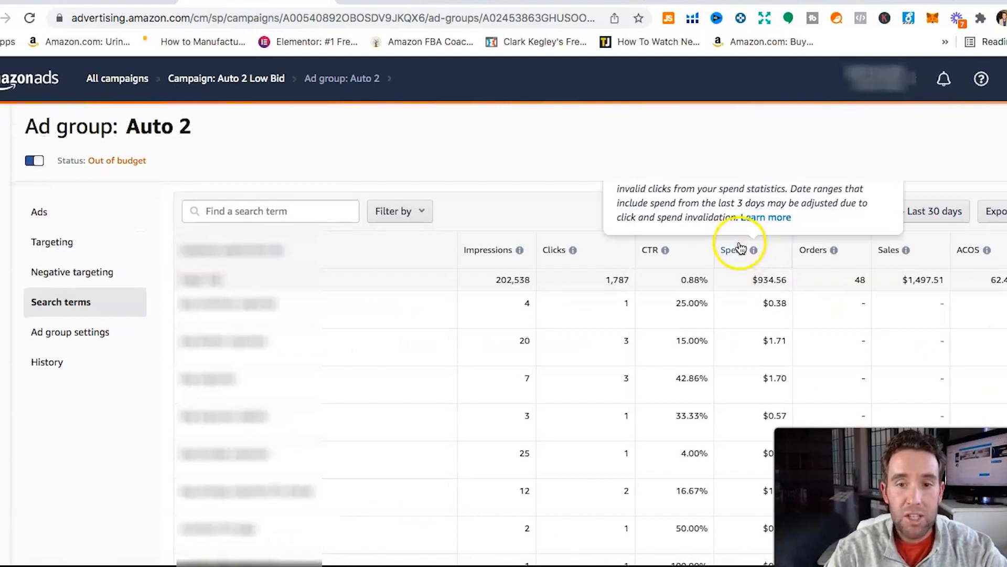
pyautogui.click(740, 251)
pyautogui.click(741, 252)
pyautogui.click(724, 152)
pyautogui.scroll(-2, 724, 153)
# Step: Examine the highest-spending customer search terms, briefly highlighting the second one in the list
pyautogui.click(290, 267)
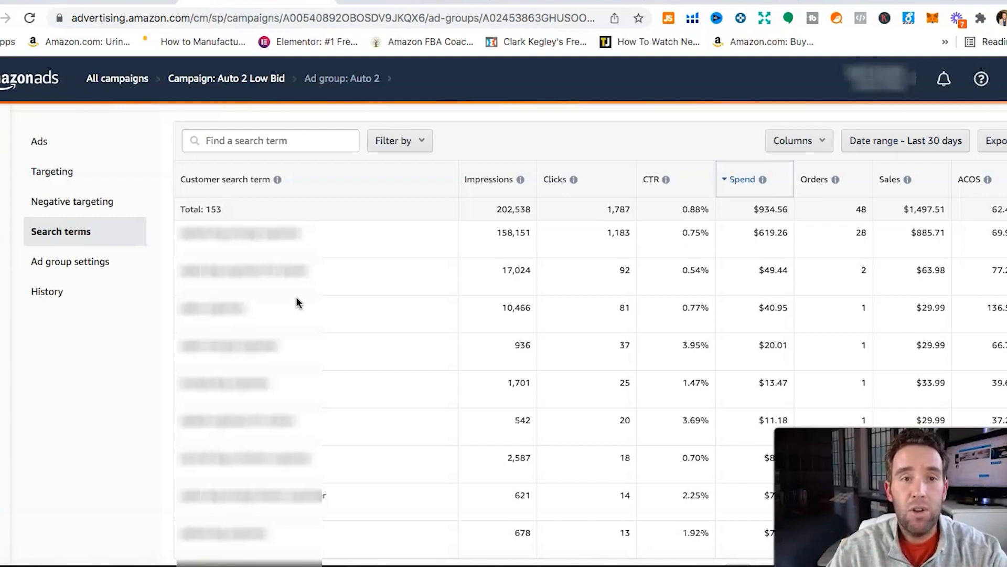
pyautogui.moveTo(187, 270); pyautogui.dragTo(330, 270)
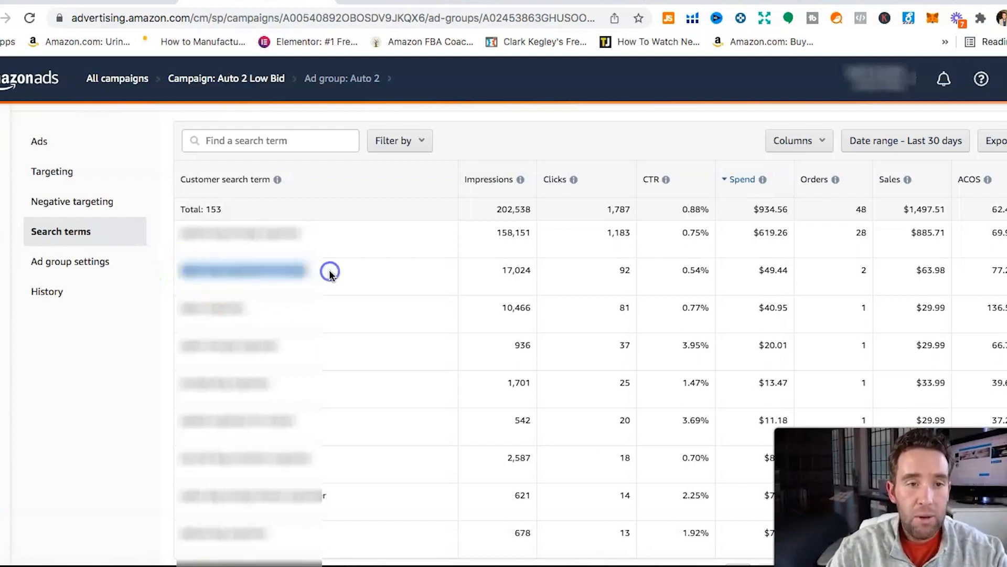
pyautogui.click(371, 287)
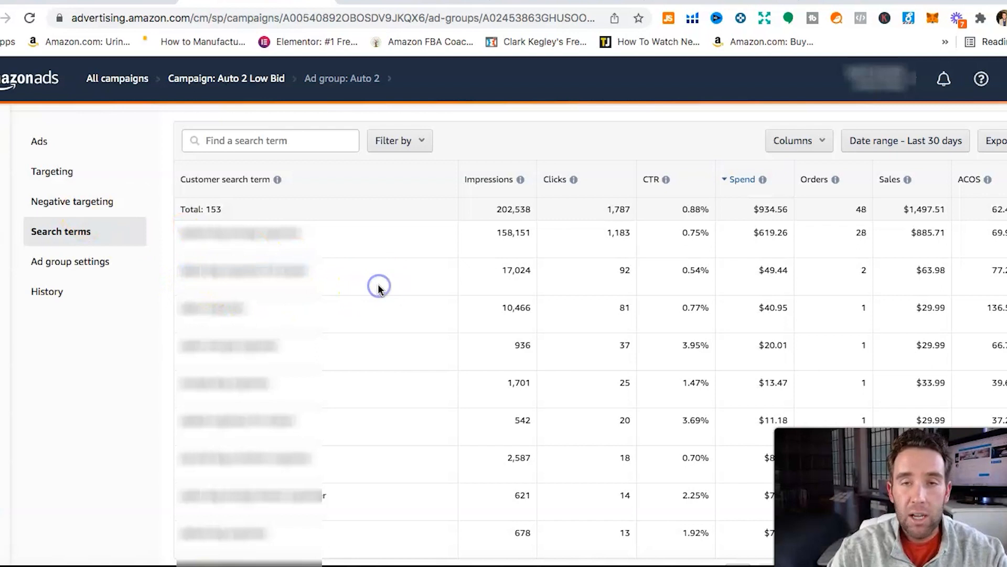
pyautogui.click(370, 344)
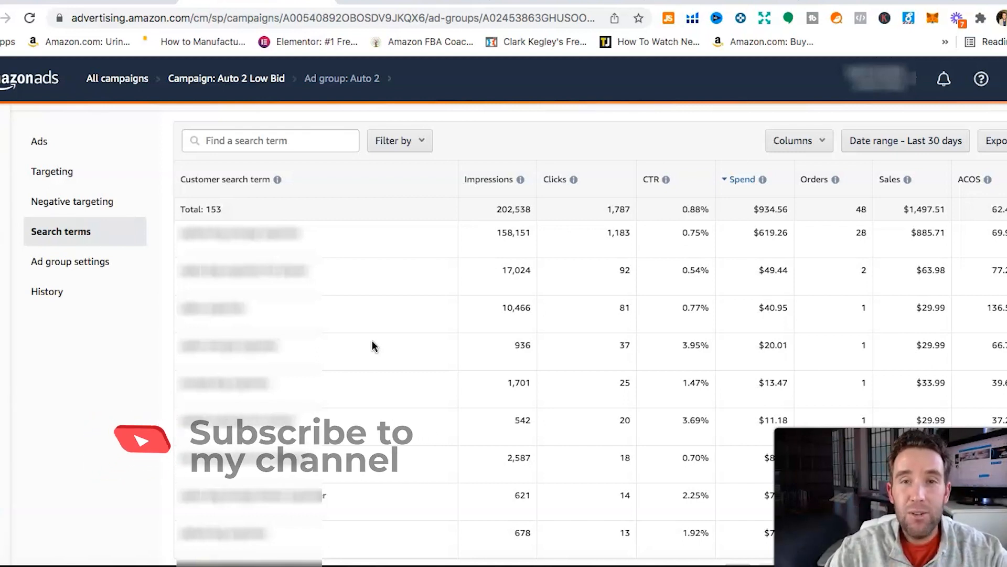
pyautogui.click(376, 339)
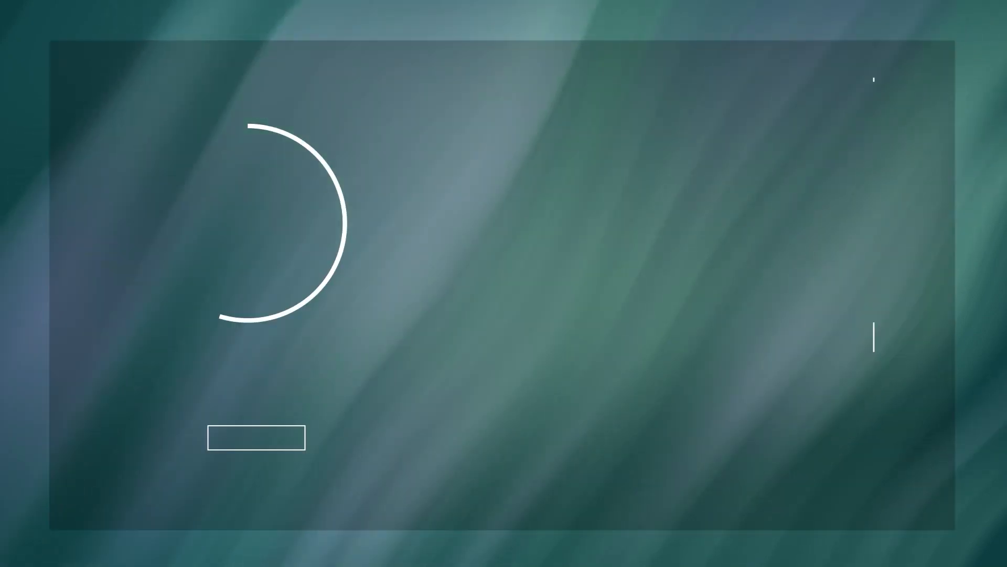